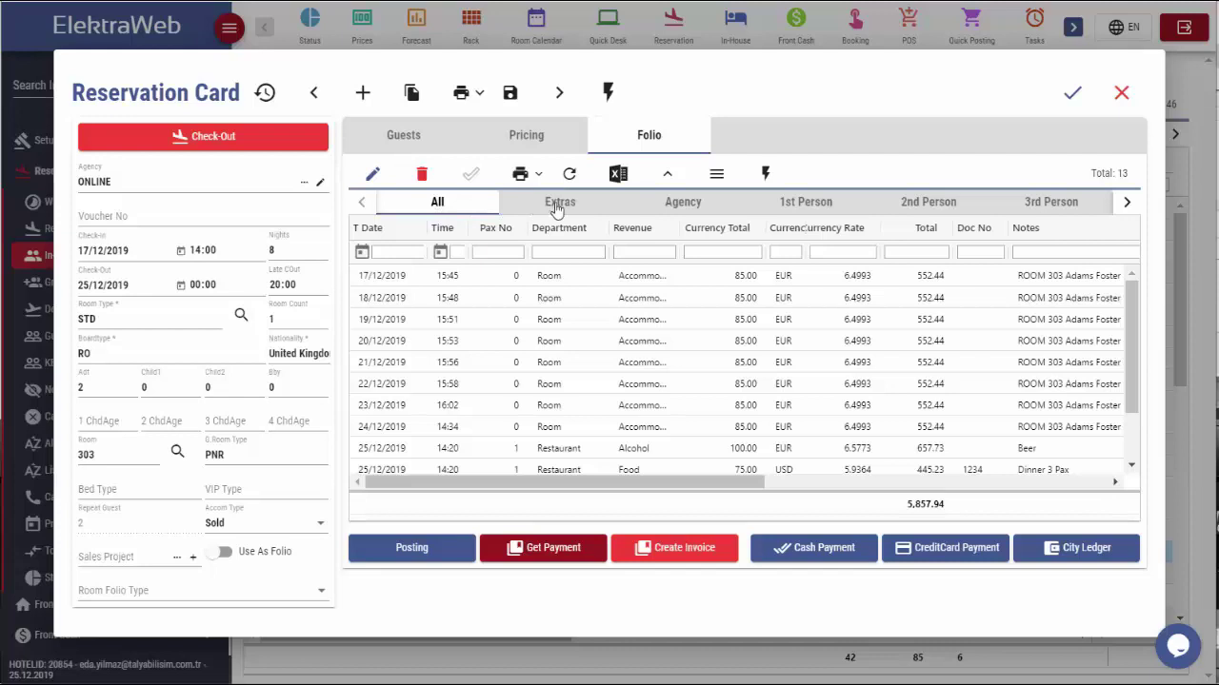
- Review the folio transactions under Extras, Agency, 1st Person and 2nd Person, and return to the full list
{"action": "left_click", "coordinate": [563, 202]}
{"action": "left_click", "coordinate": [682, 204]}
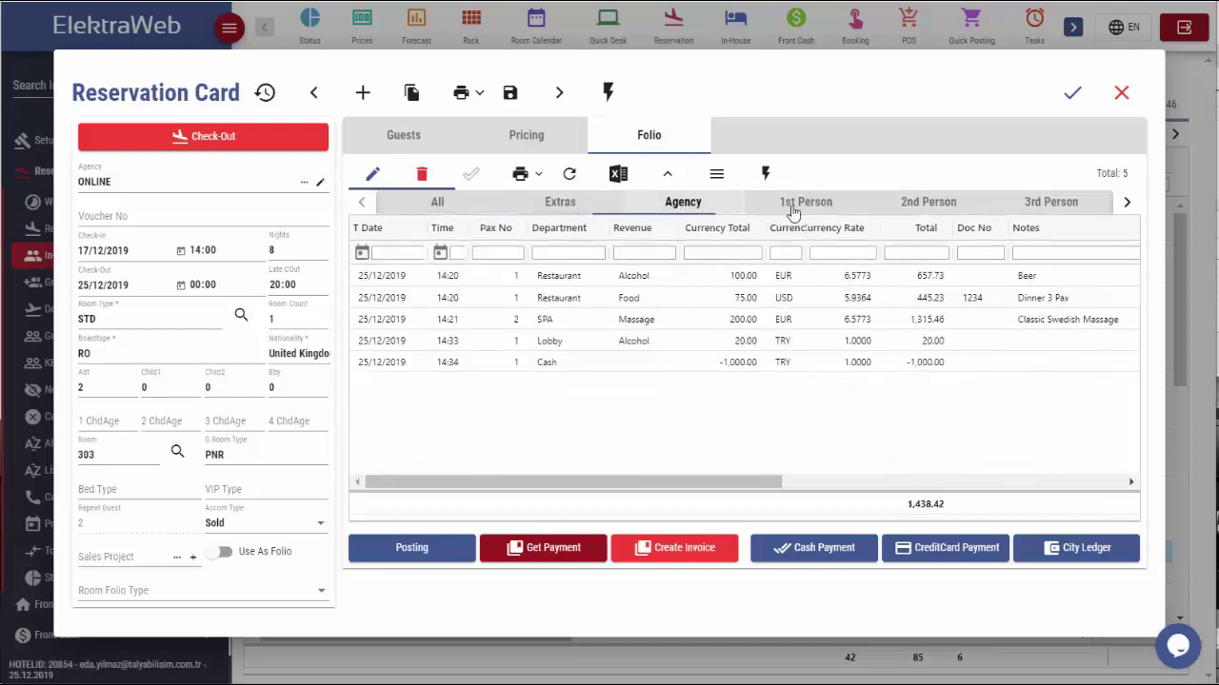
{"action": "left_click", "coordinate": [805, 201]}
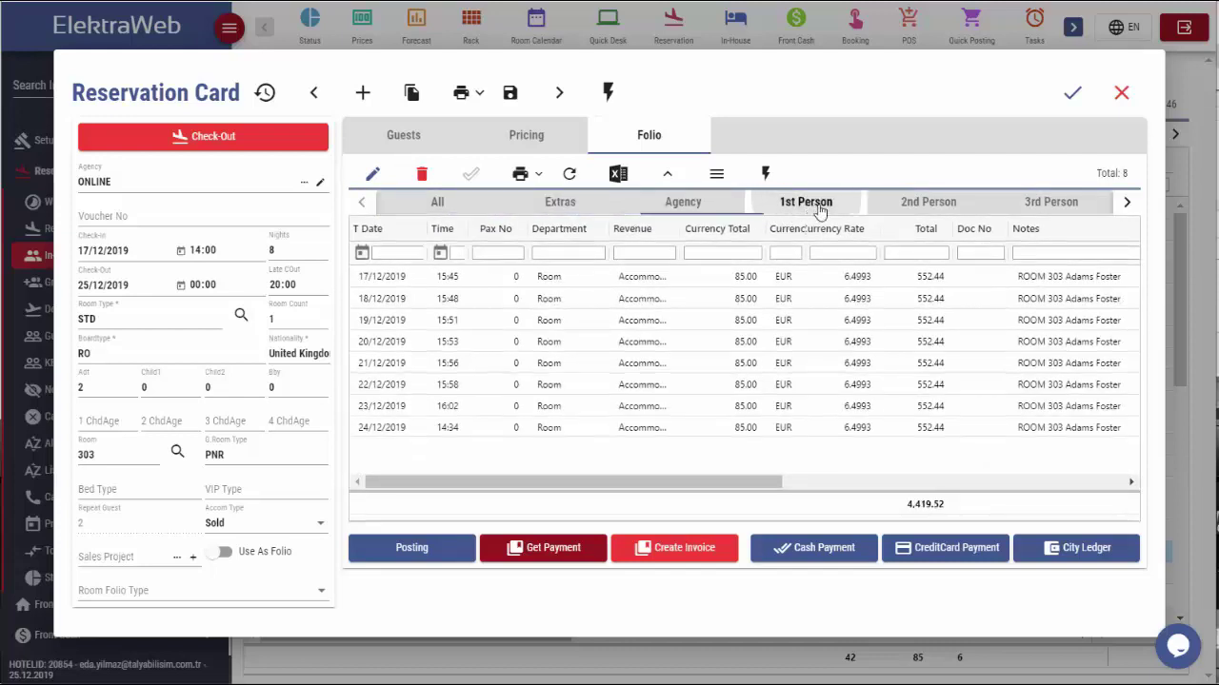
{"action": "left_click", "coordinate": [946, 202]}
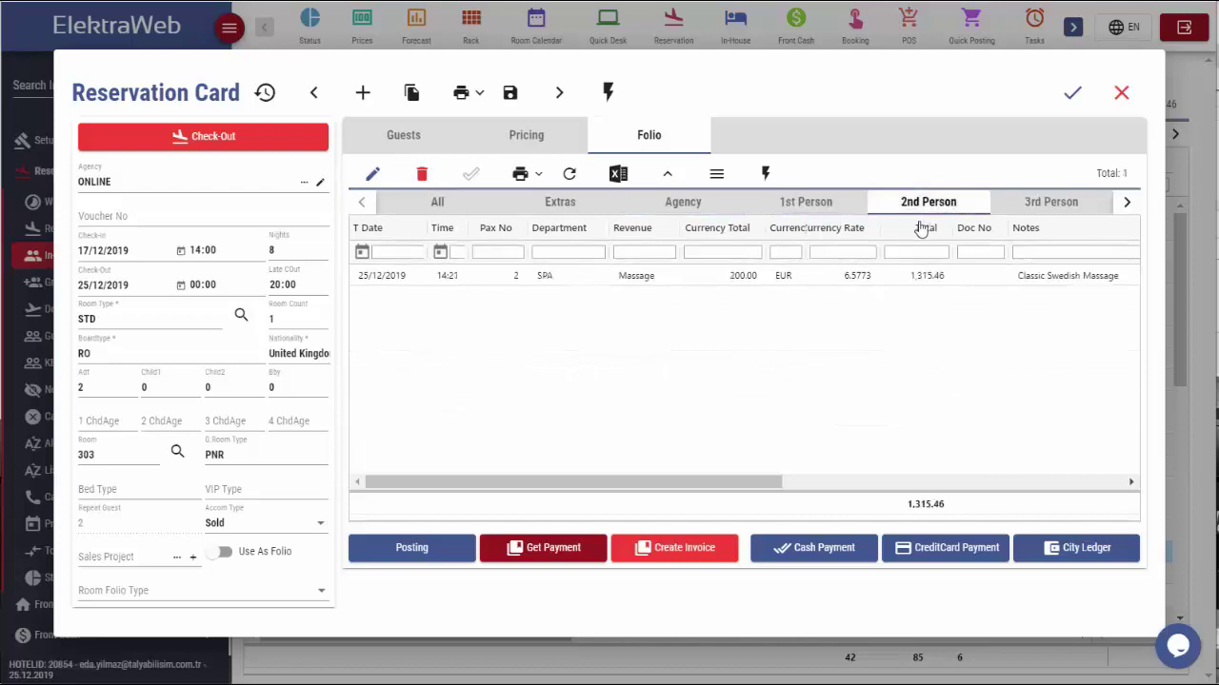
{"action": "left_click", "coordinate": [443, 206]}
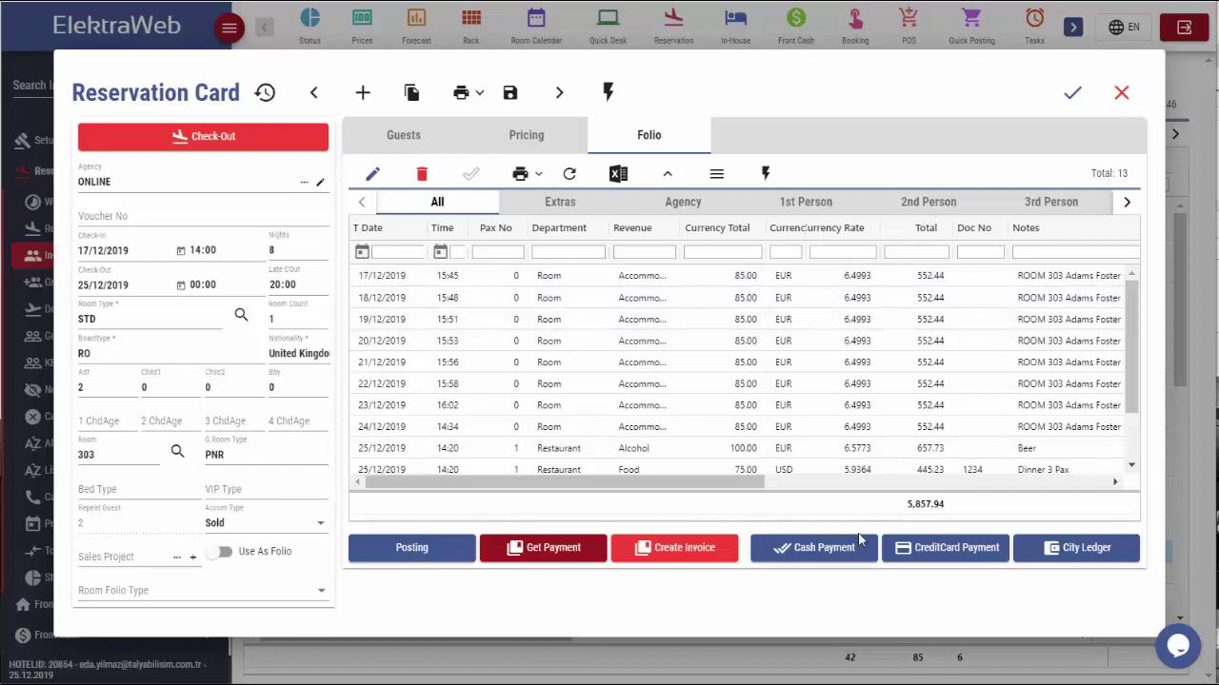
- Start a folio posting for room 303 with department Restaurant and revenue Food
{"action": "left_click", "coordinate": [425, 550]}
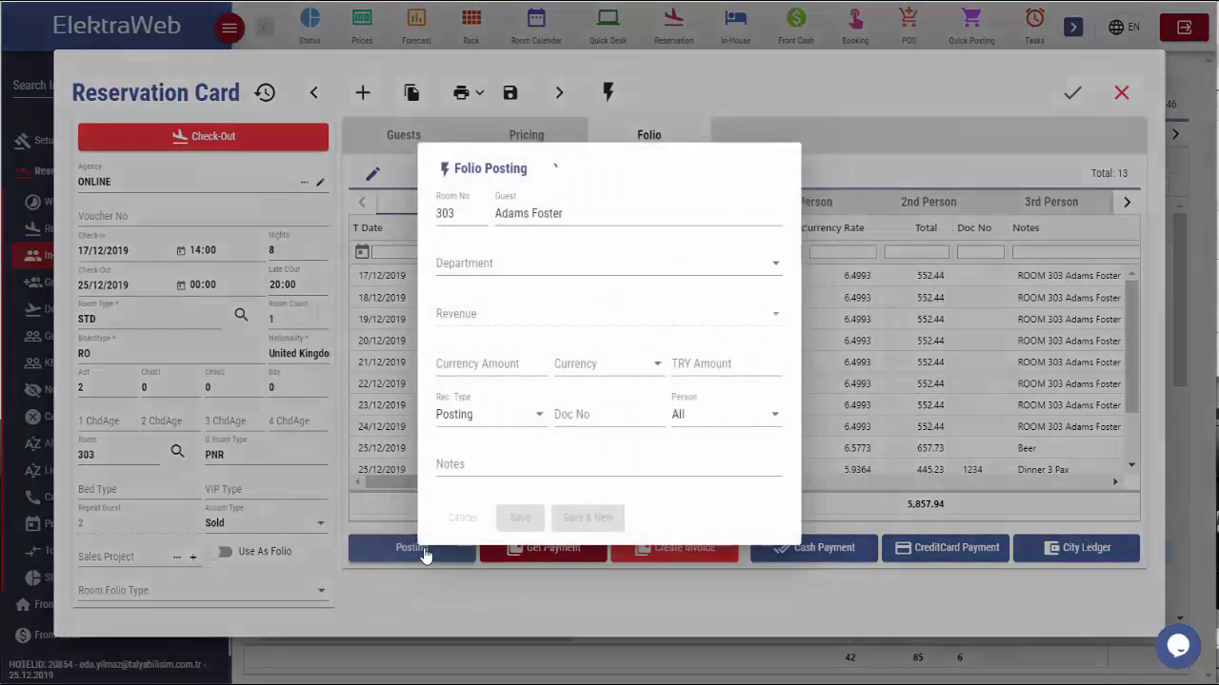
{"action": "left_click", "coordinate": [552, 263]}
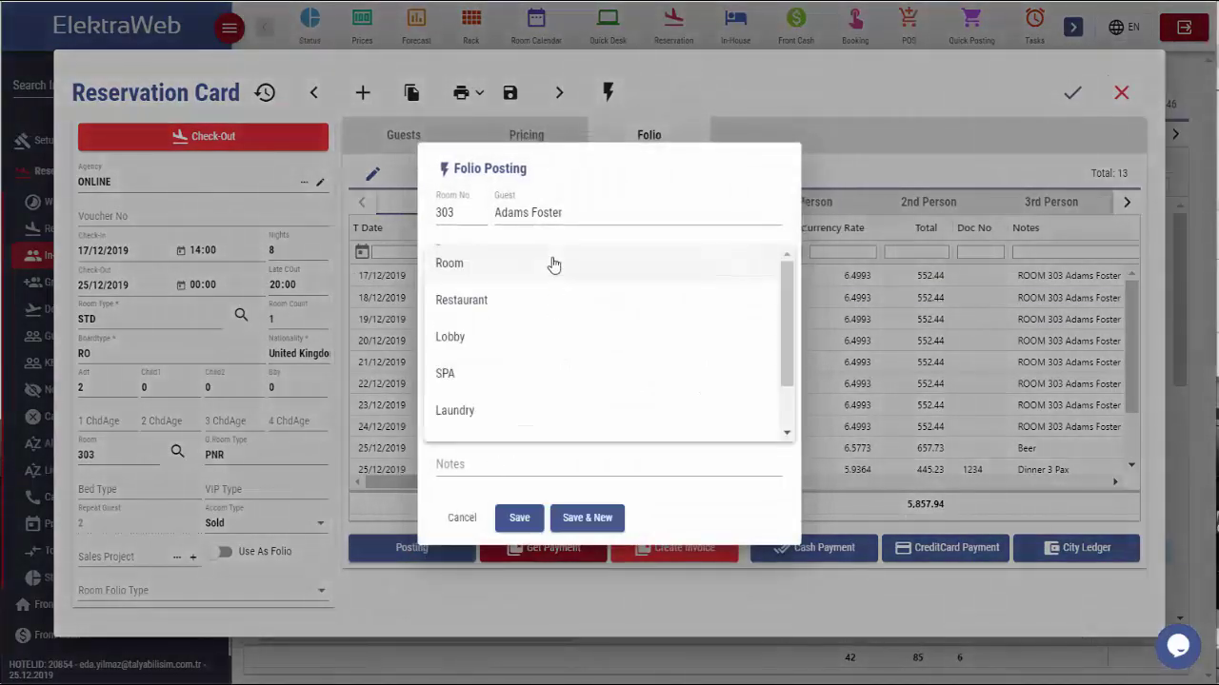
{"action": "left_click", "coordinate": [518, 307]}
{"action": "left_click", "coordinate": [484, 314]}
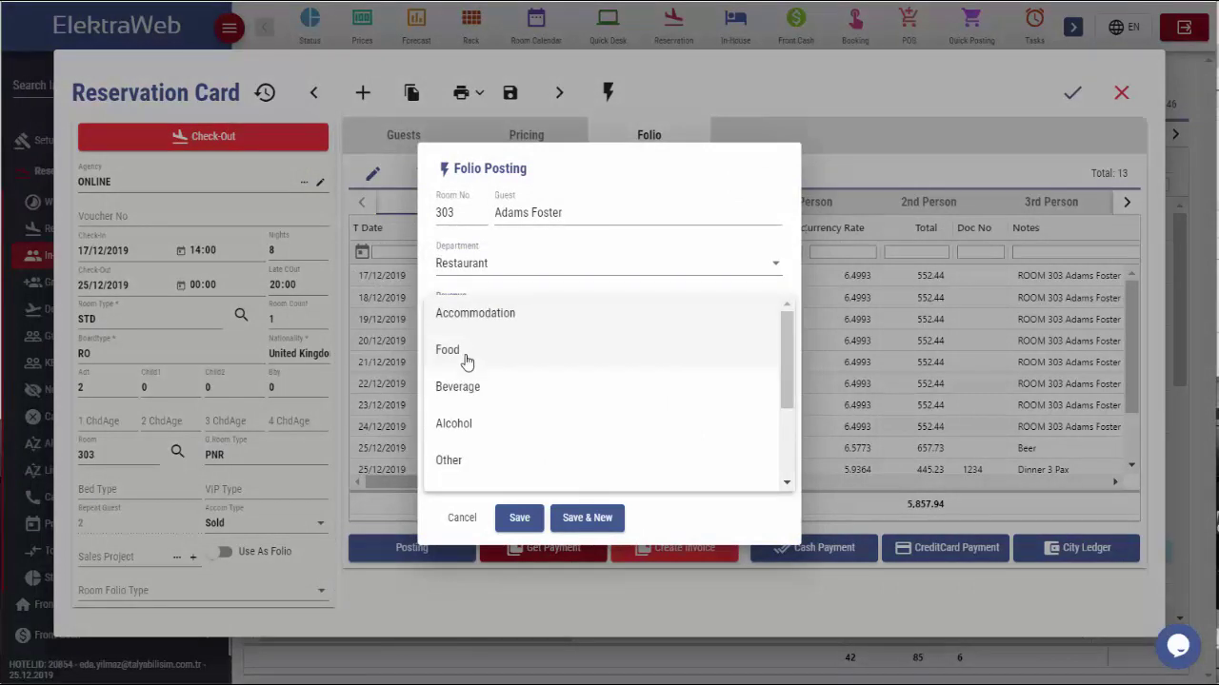
{"action": "left_click", "coordinate": [463, 350]}
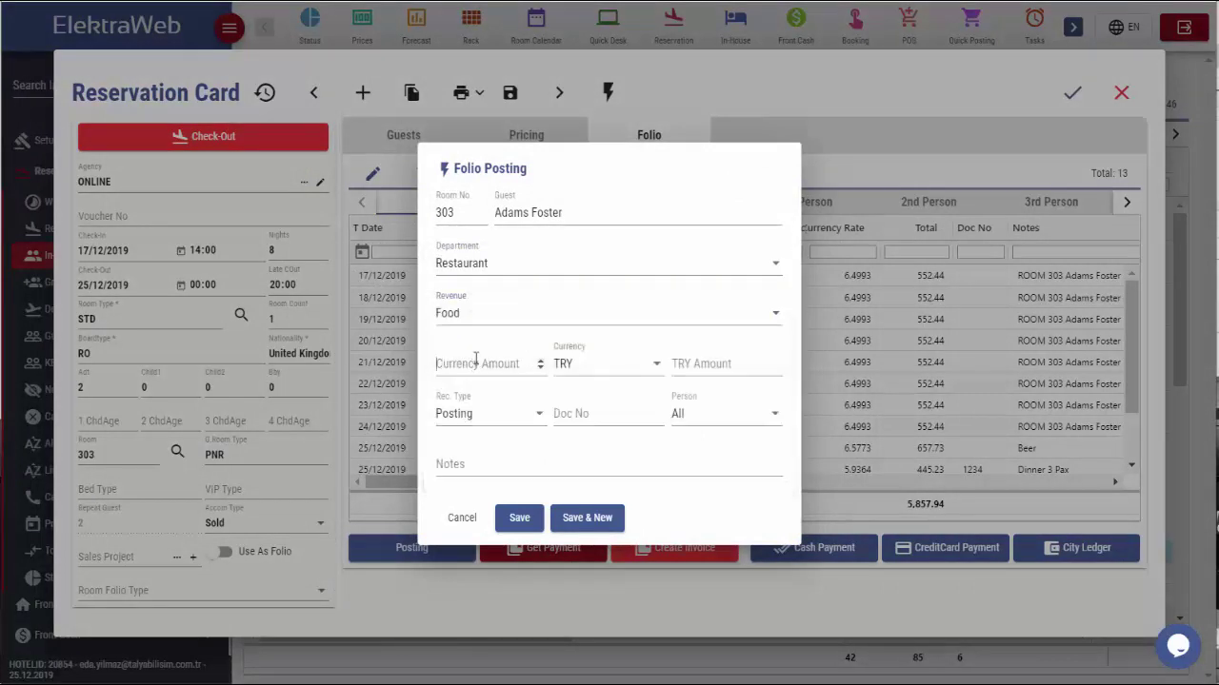
- Set the posting amount to 10 TRY with record type Posting, save it and show the Extras transactions
{"action": "left_click", "coordinate": [475, 360]}
{"action": "type", "text": "10"}
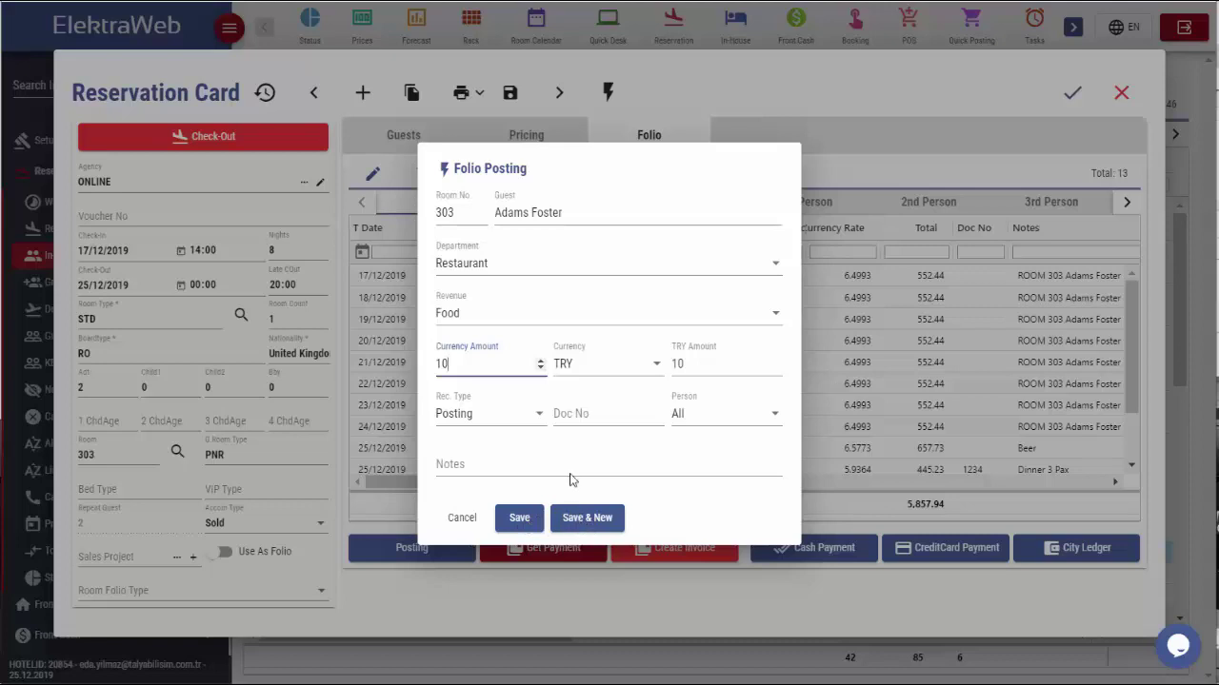
{"action": "left_click", "coordinate": [539, 417]}
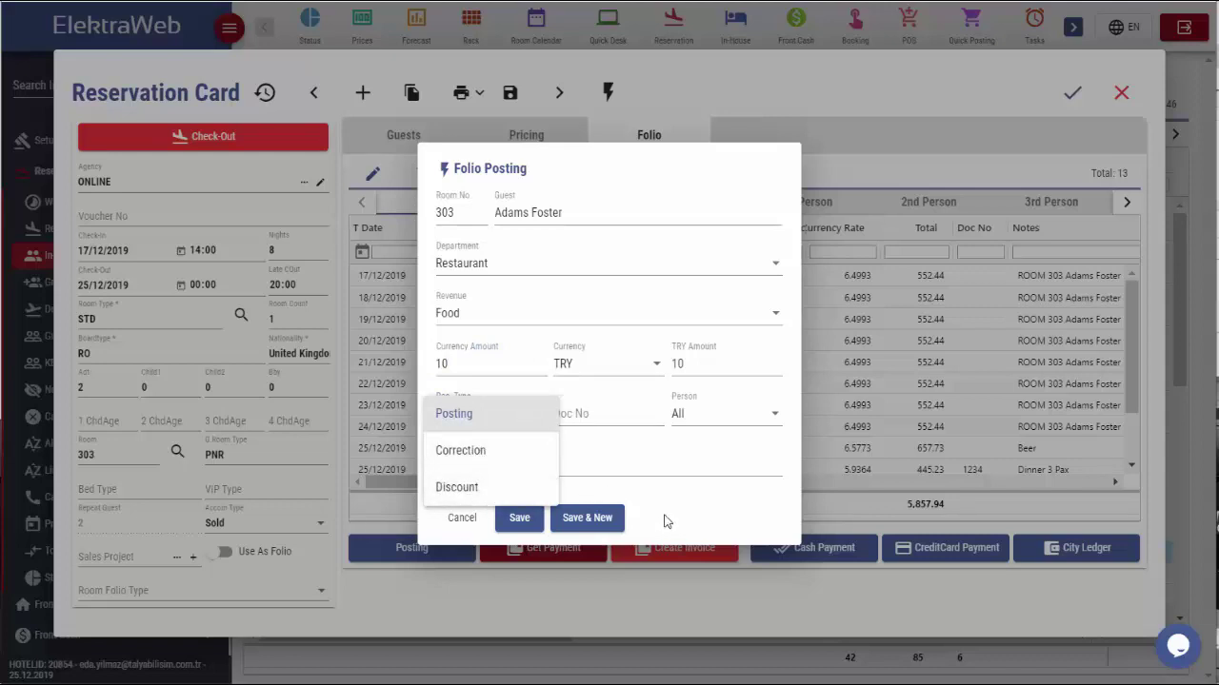
{"action": "left_click", "coordinate": [522, 516]}
{"action": "left_click", "coordinate": [519, 518]}
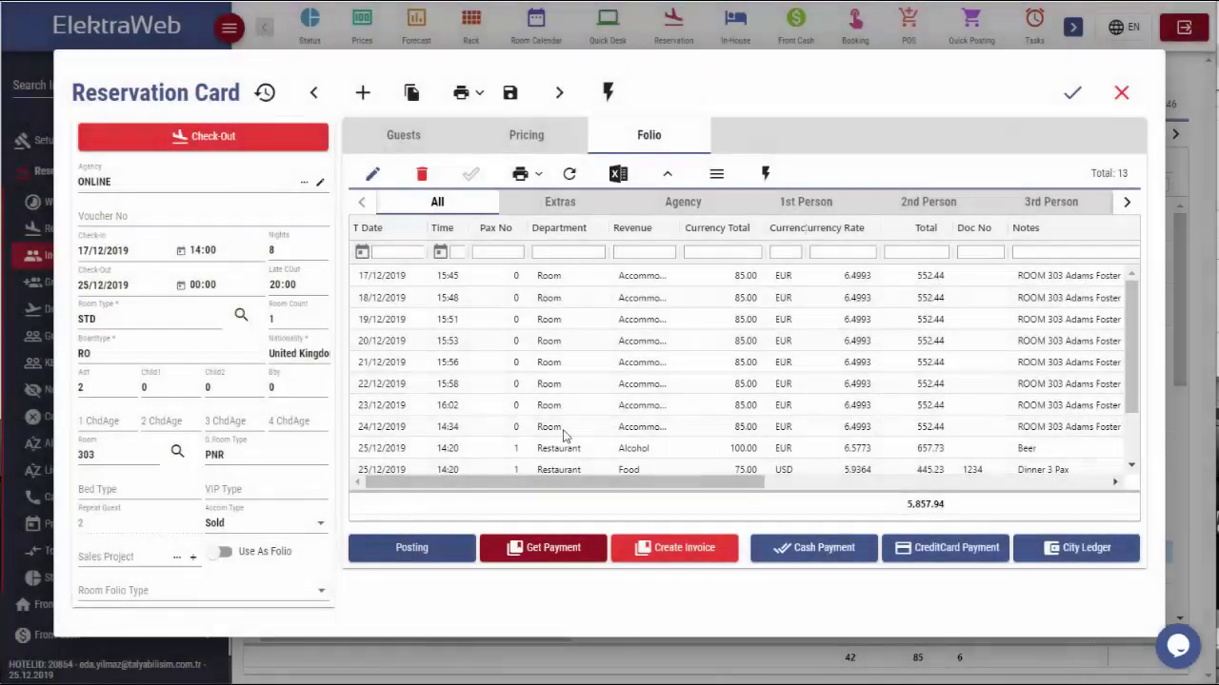
{"action": "left_click", "coordinate": [560, 203]}
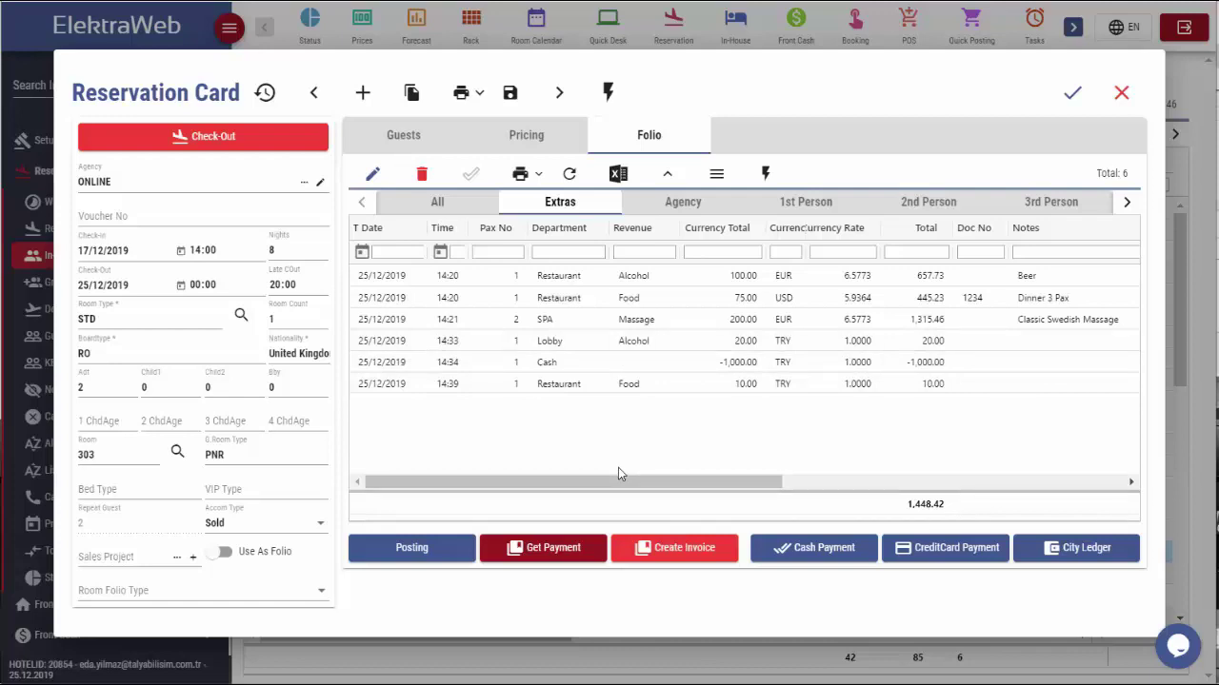
- Start a quick payment for room 303 against the second person's balance
{"action": "left_click", "coordinate": [559, 548]}
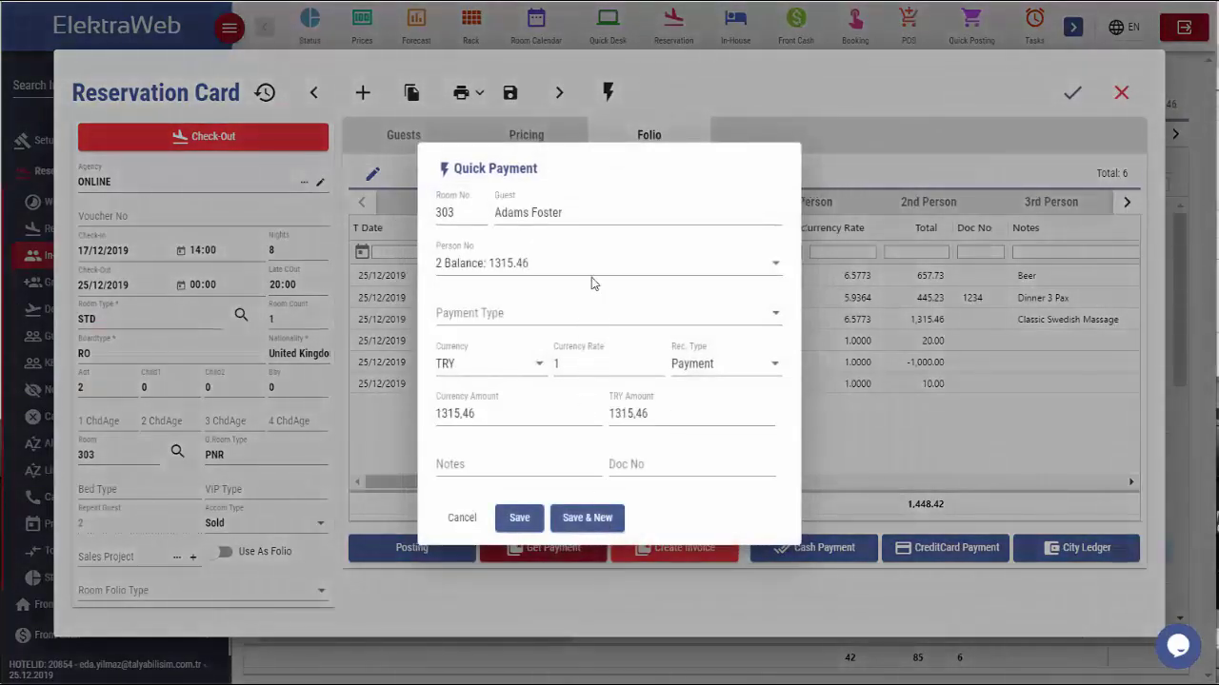
{"action": "left_click", "coordinate": [590, 272]}
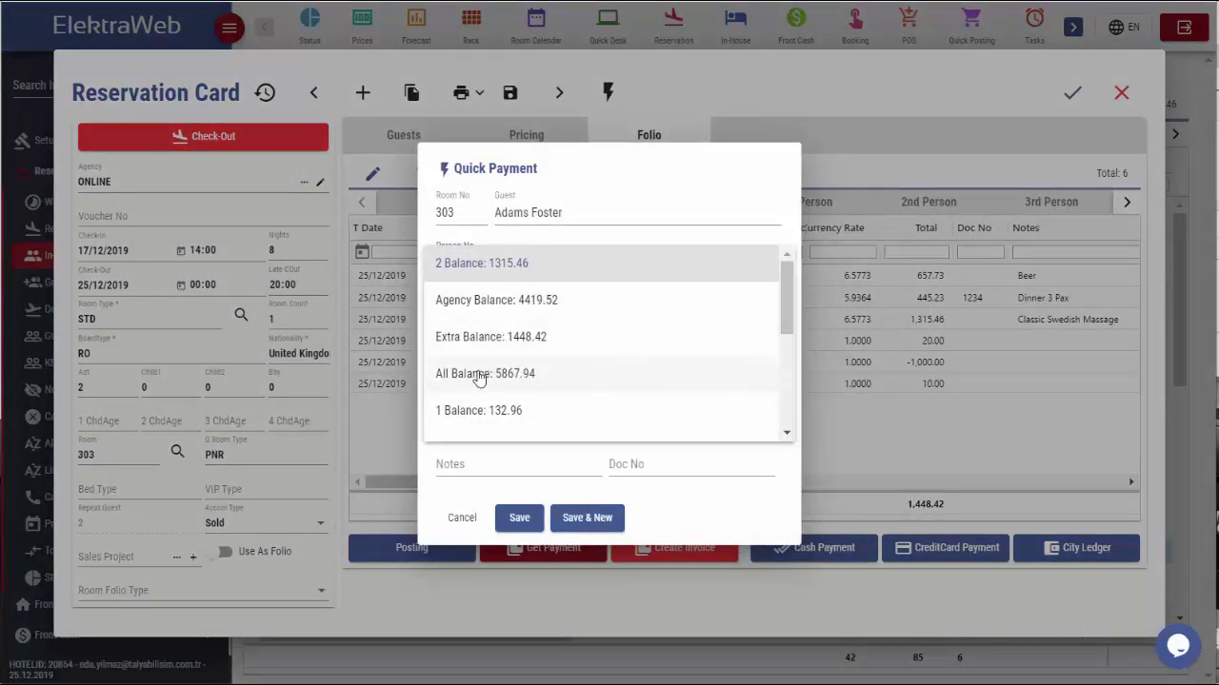
{"action": "scroll", "coordinate": [490, 371], "scroll_direction": "down", "scroll_amount": 1}
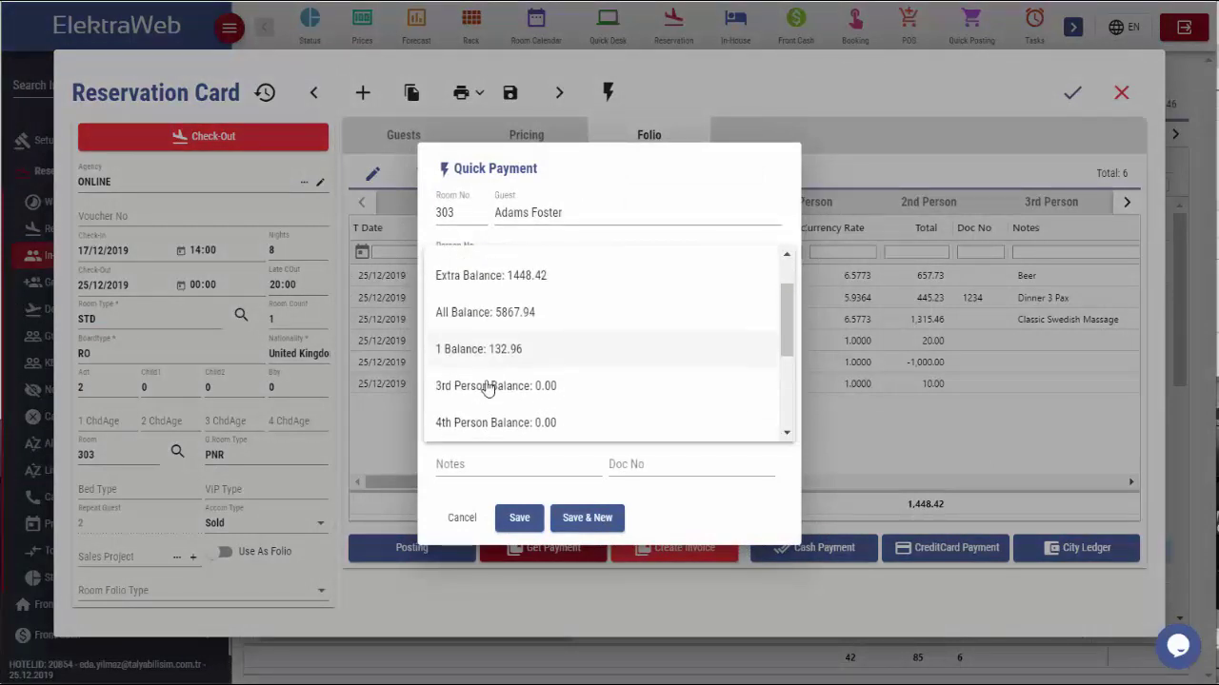
{"action": "scroll", "coordinate": [495, 362], "scroll_direction": "up", "scroll_amount": 1}
{"action": "left_click", "coordinate": [497, 324]}
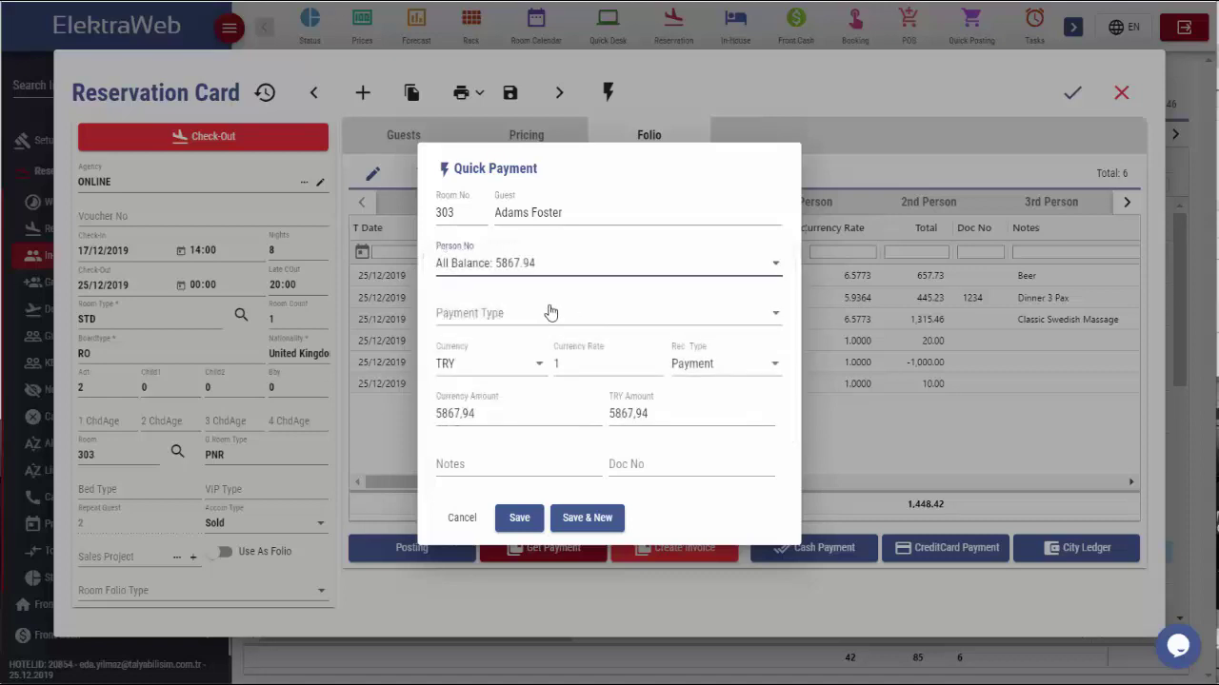
{"action": "left_click", "coordinate": [778, 266]}
{"action": "scroll", "coordinate": [626, 245], "scroll_direction": "up", "scroll_amount": 1}
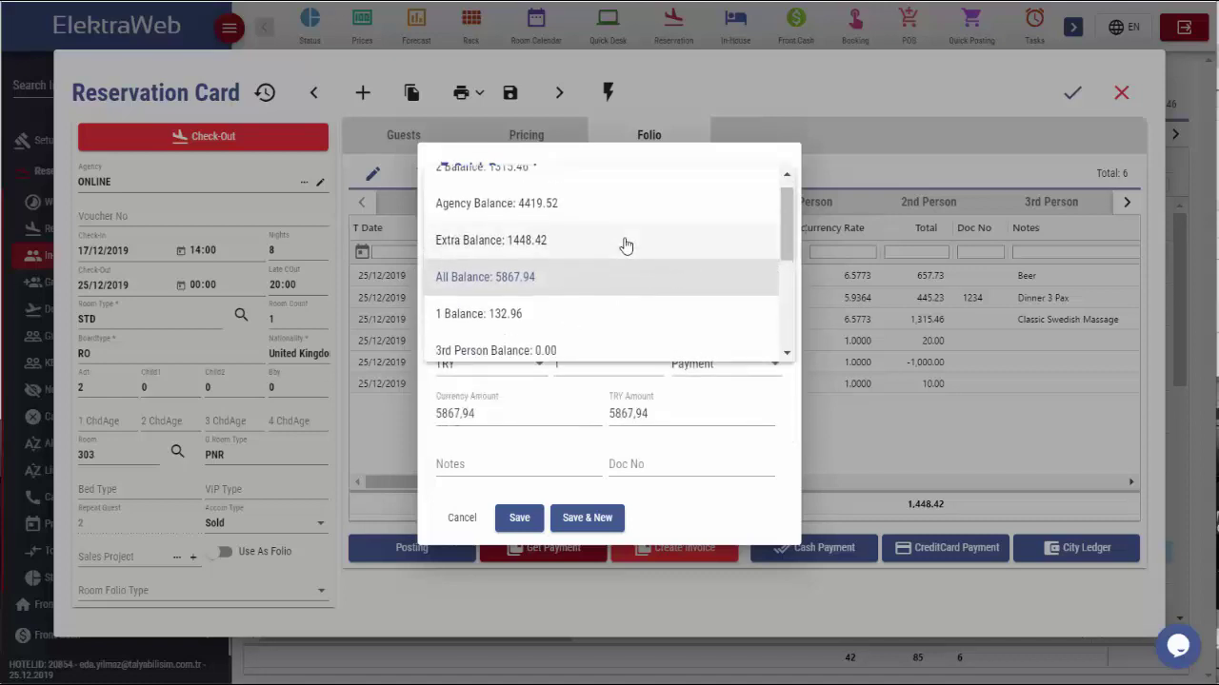
{"action": "left_click", "coordinate": [514, 190]}
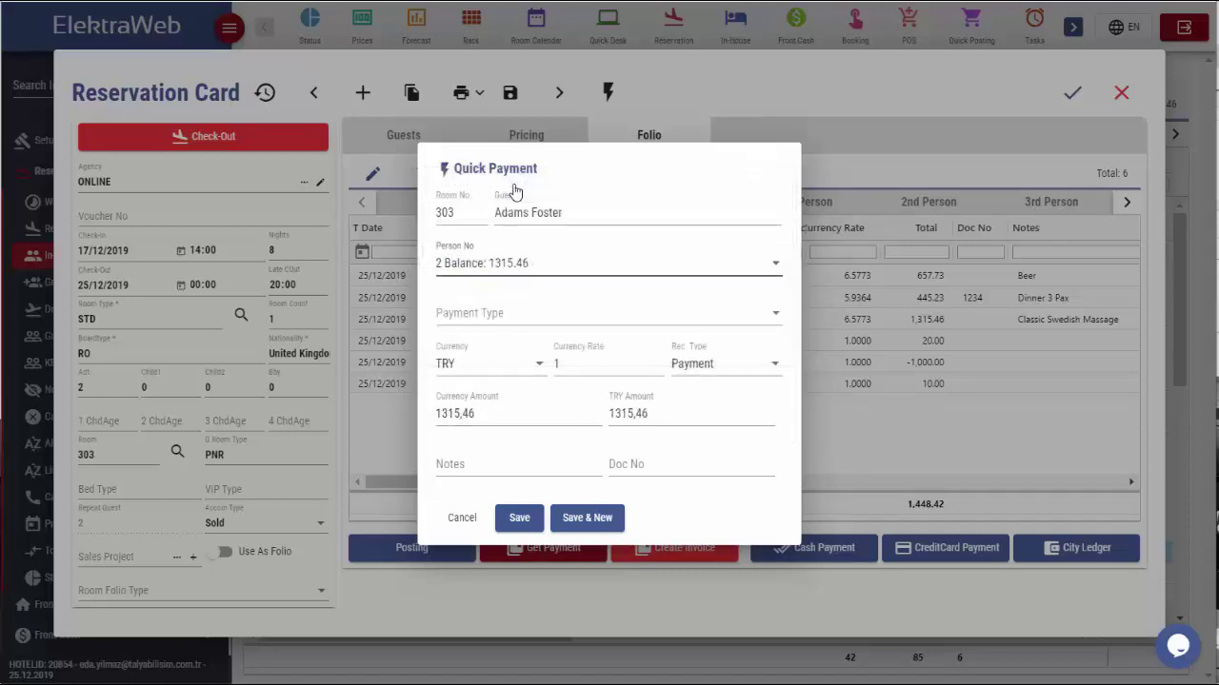
- Check the process type options in the Restaurant department definition, and set the quick payment's type to Cash
{"action": "left_click", "coordinate": [507, 319]}
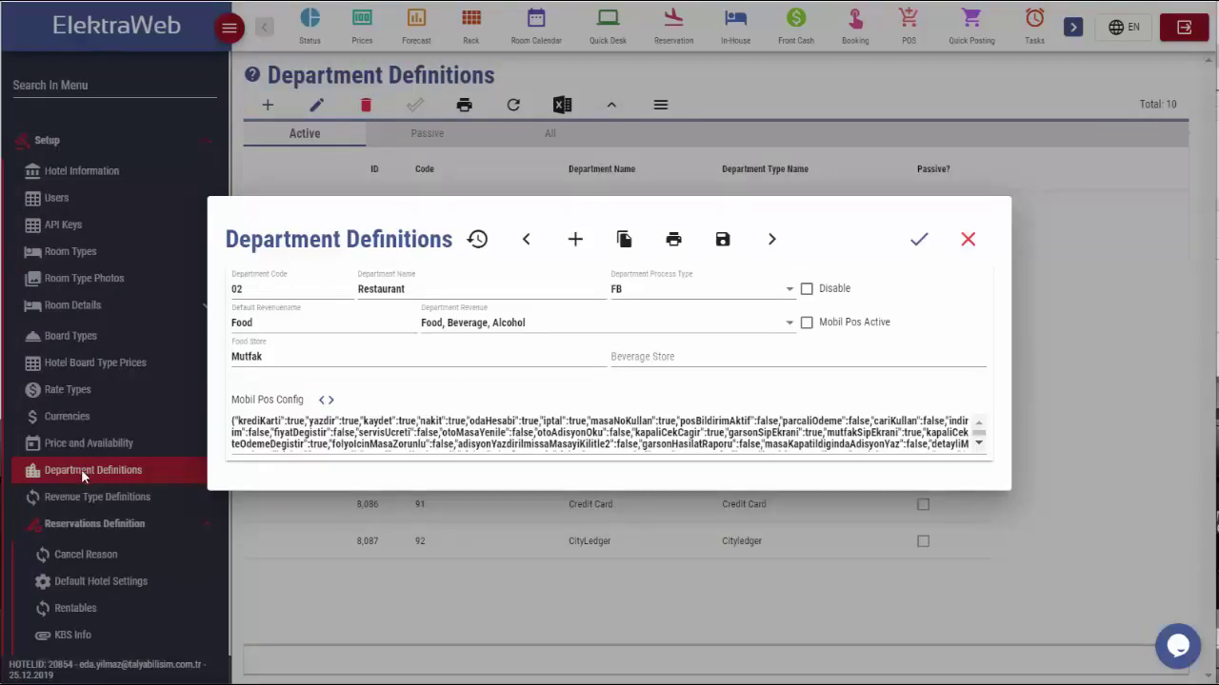
{"action": "left_click", "coordinate": [734, 290]}
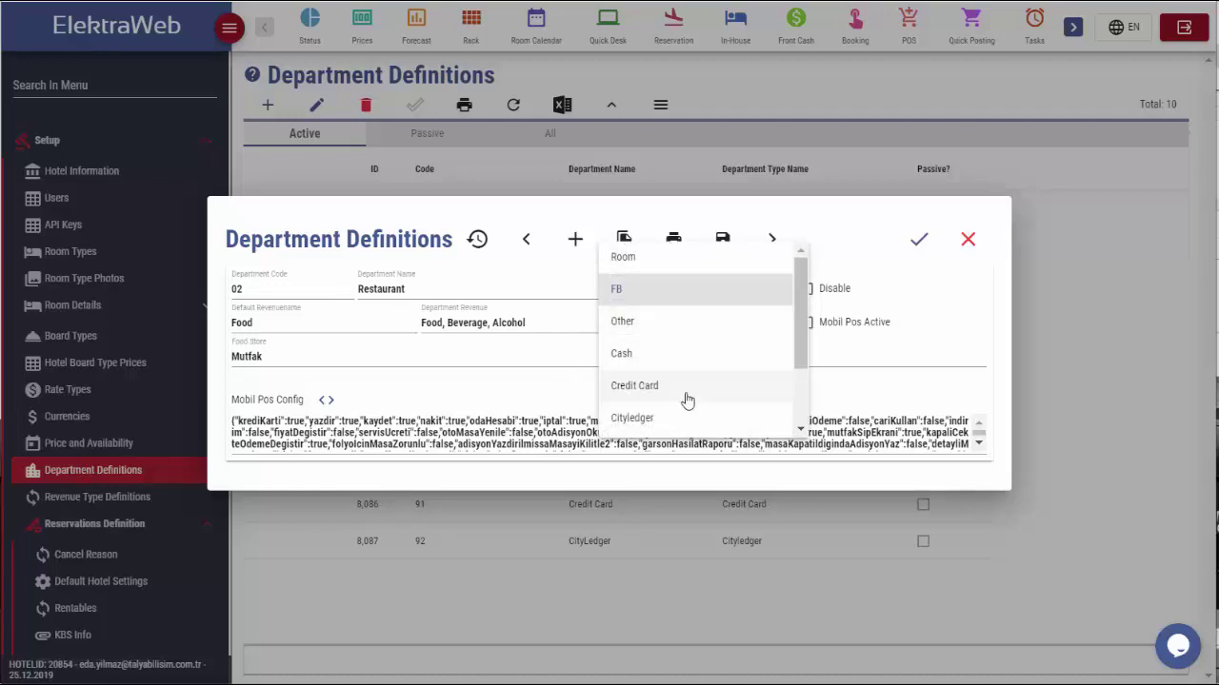
{"action": "left_click", "coordinate": [937, 319]}
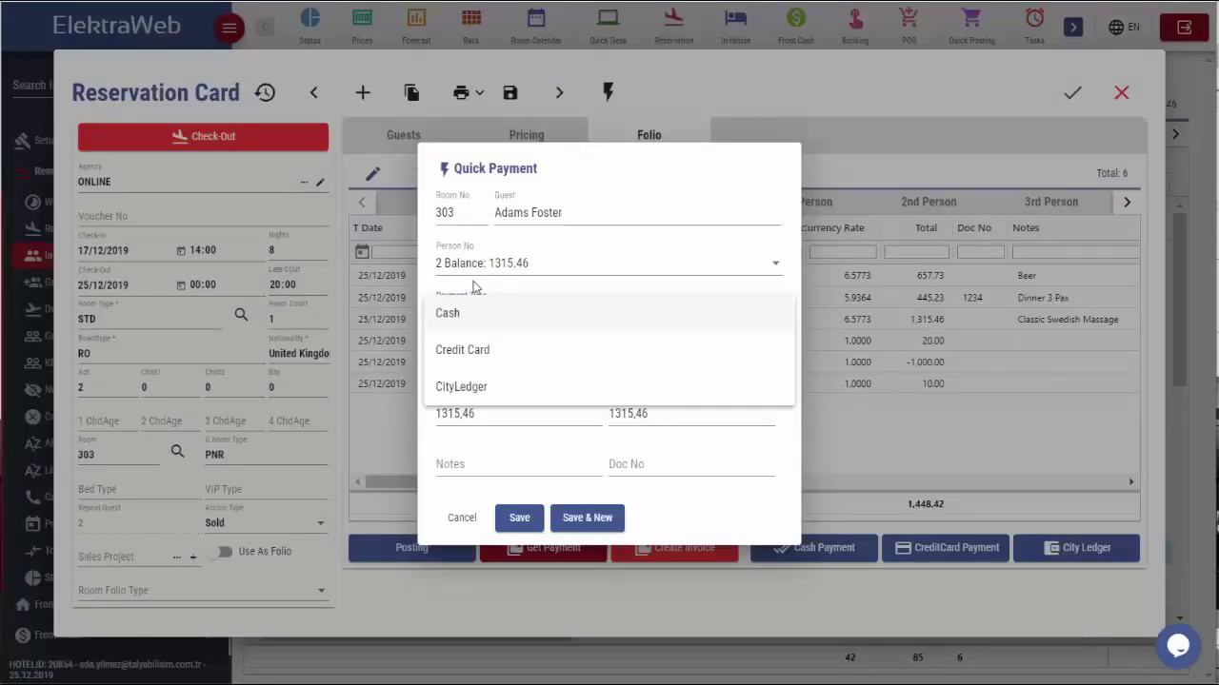
{"action": "left_click", "coordinate": [451, 316]}
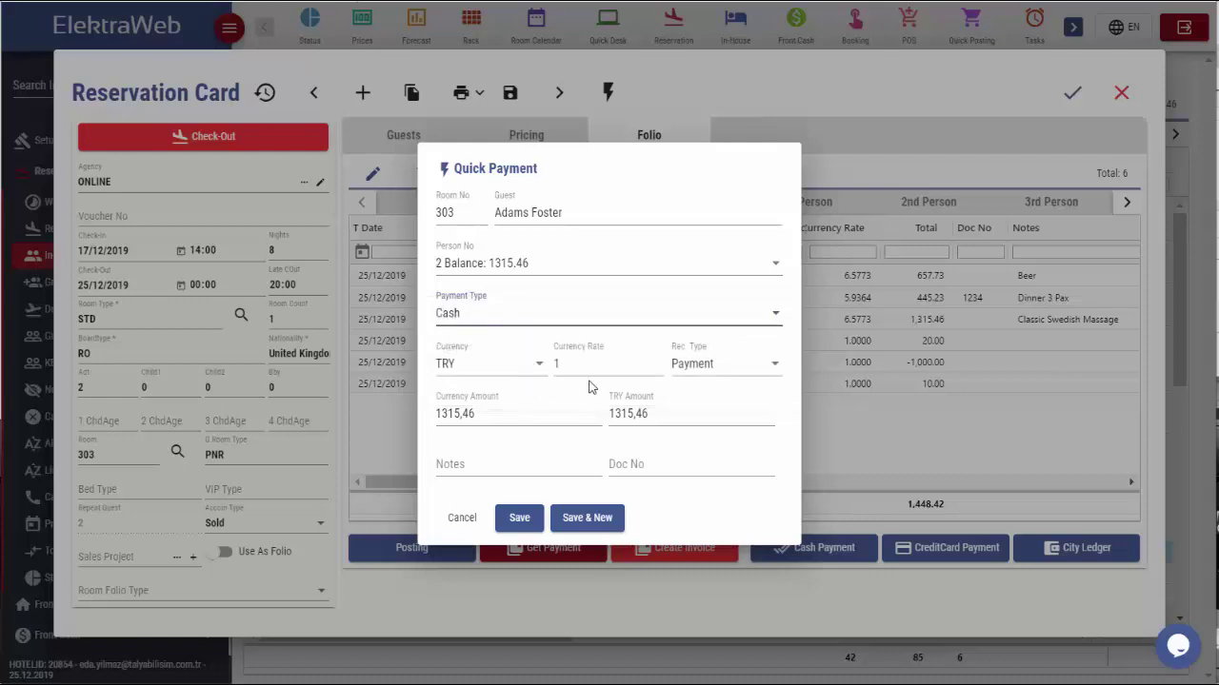
- Set the cash payment to 500 TRY with record type Payment, save it and show the 2nd Person folio
{"action": "left_click", "coordinate": [725, 366]}
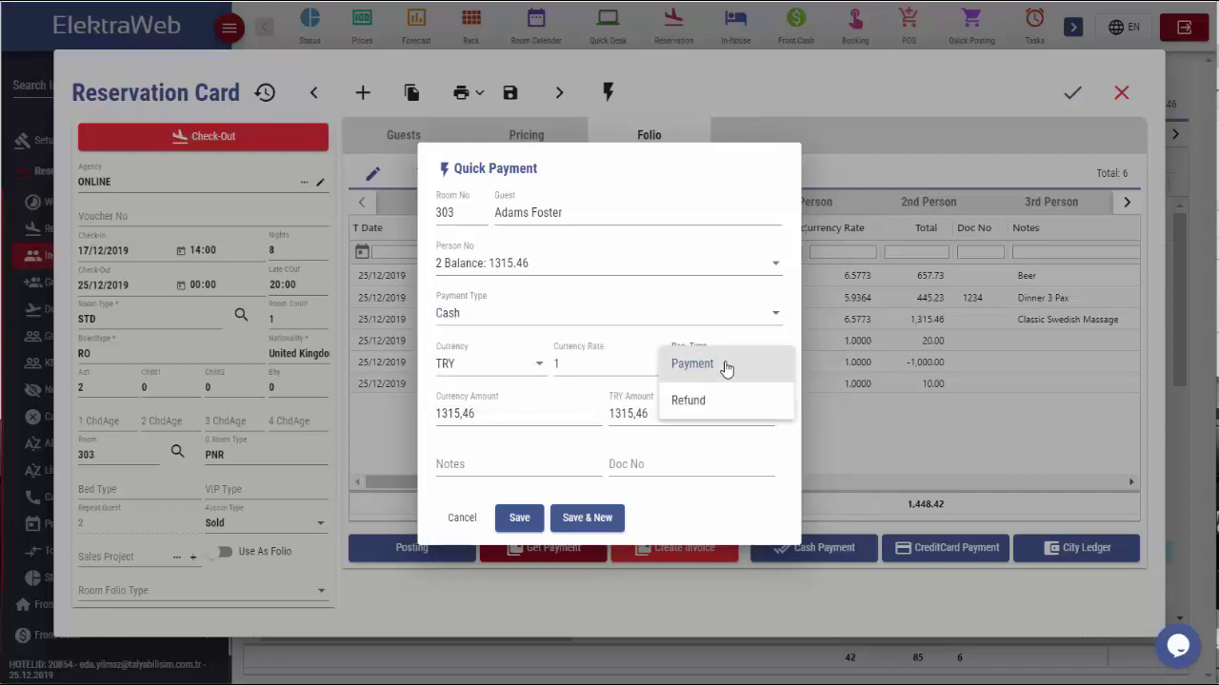
{"action": "left_click", "coordinate": [725, 365]}
{"action": "left_click_drag", "start_coordinate": [504, 417], "coordinate": [419, 426]}
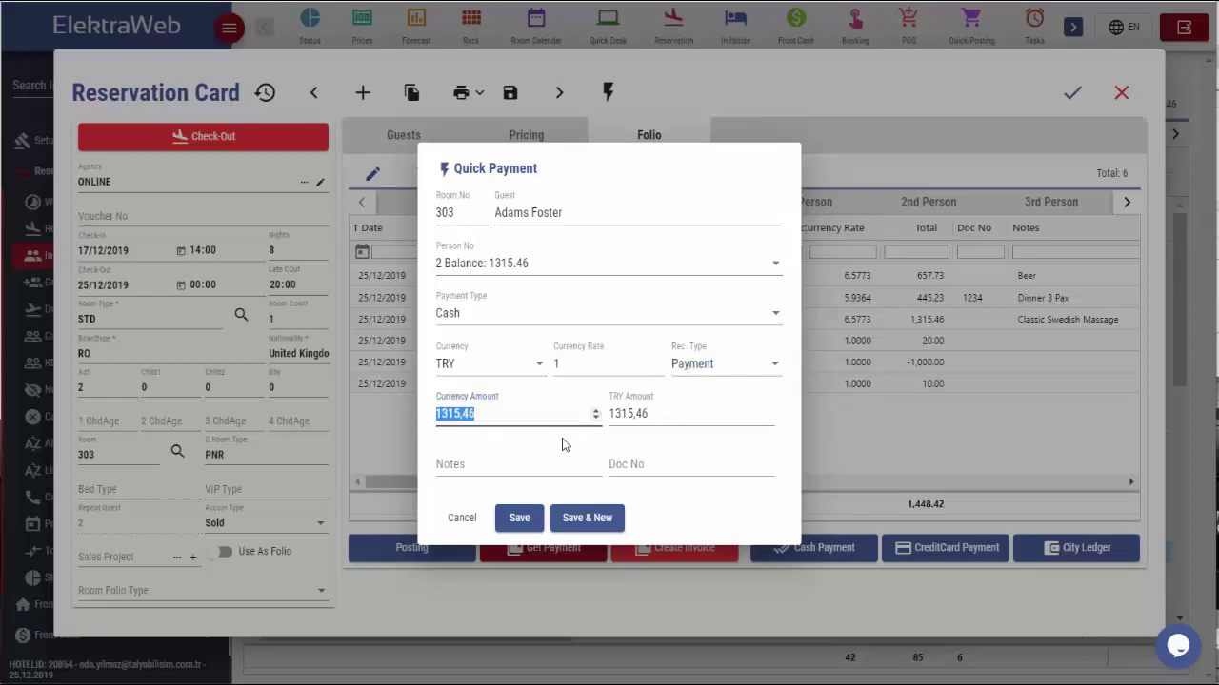
{"action": "type", "text": "500"}
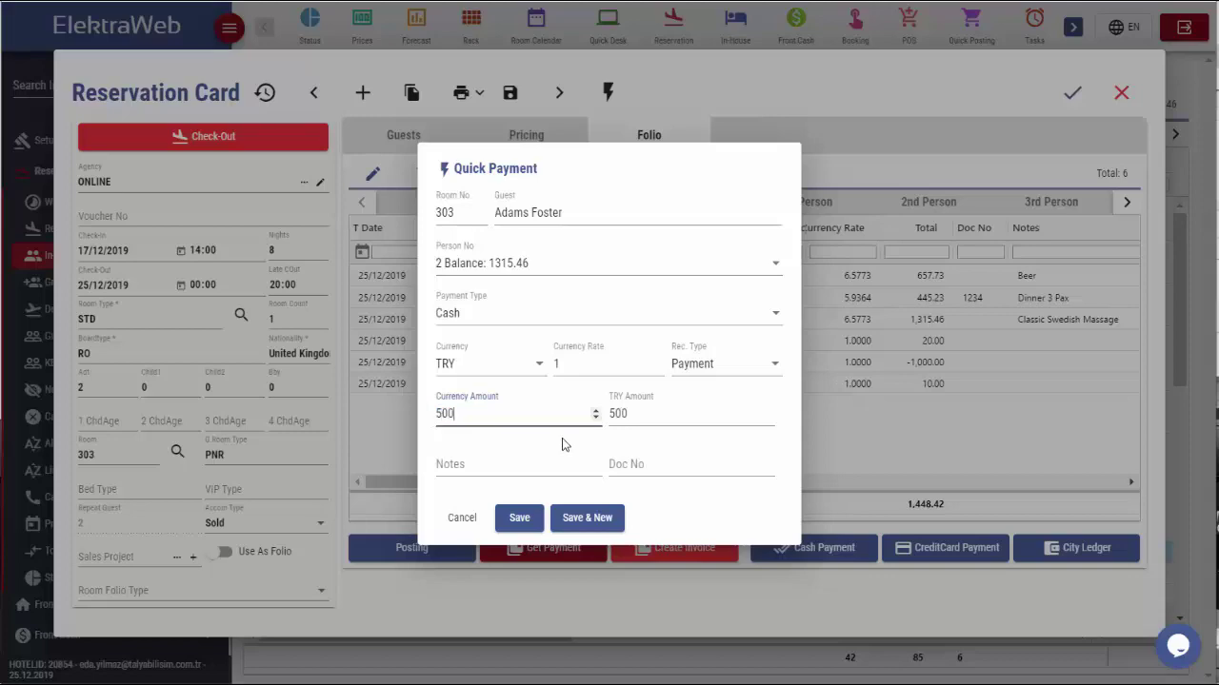
{"action": "left_click", "coordinate": [511, 517]}
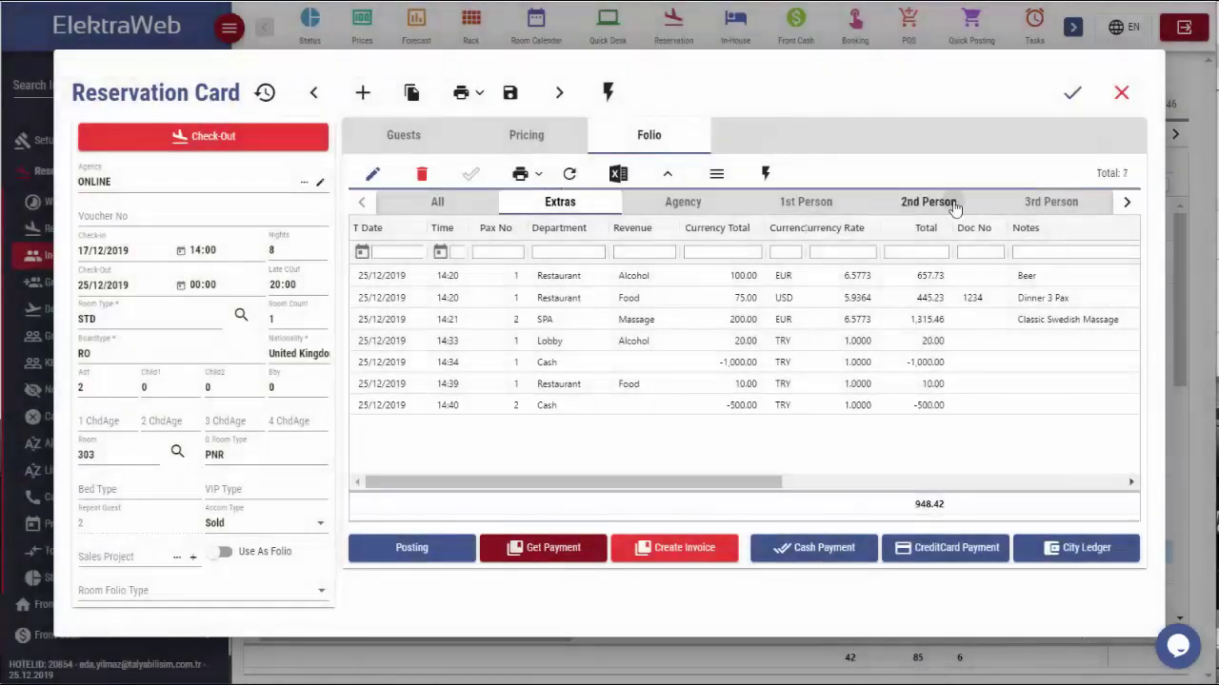
{"action": "left_click", "coordinate": [951, 203]}
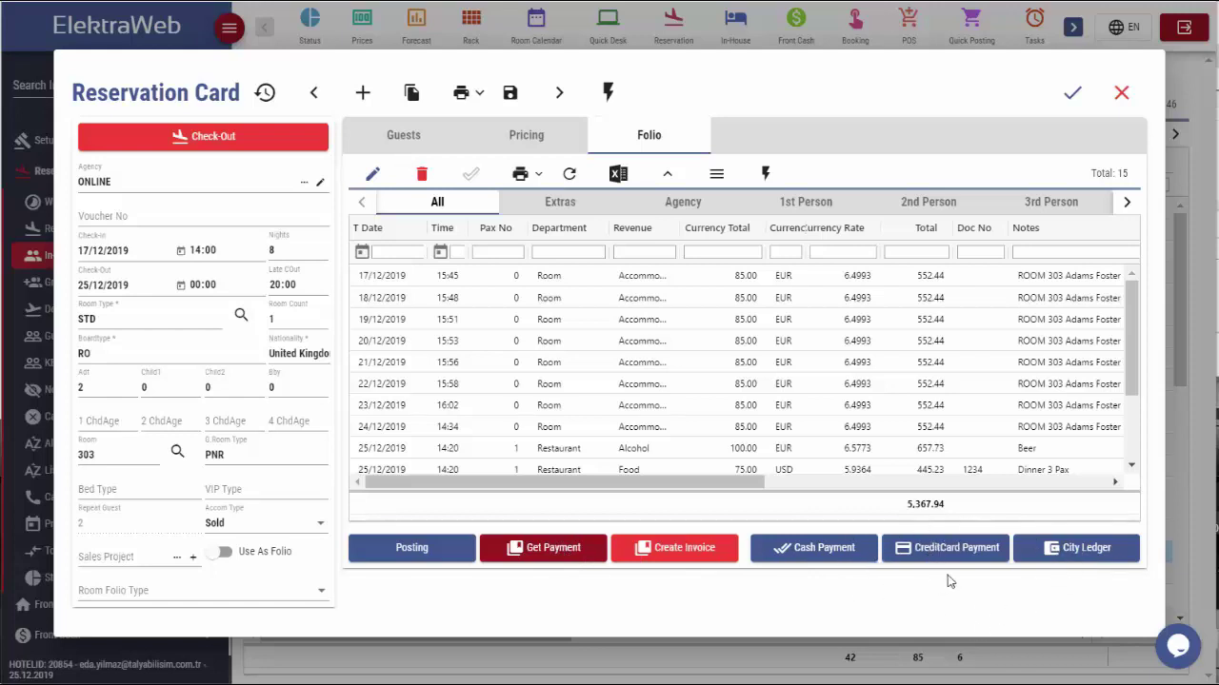
- Preview the Extras folio printout of room 303 in portrait layout (Dikey), and close it without saving
{"action": "left_click", "coordinate": [552, 203]}
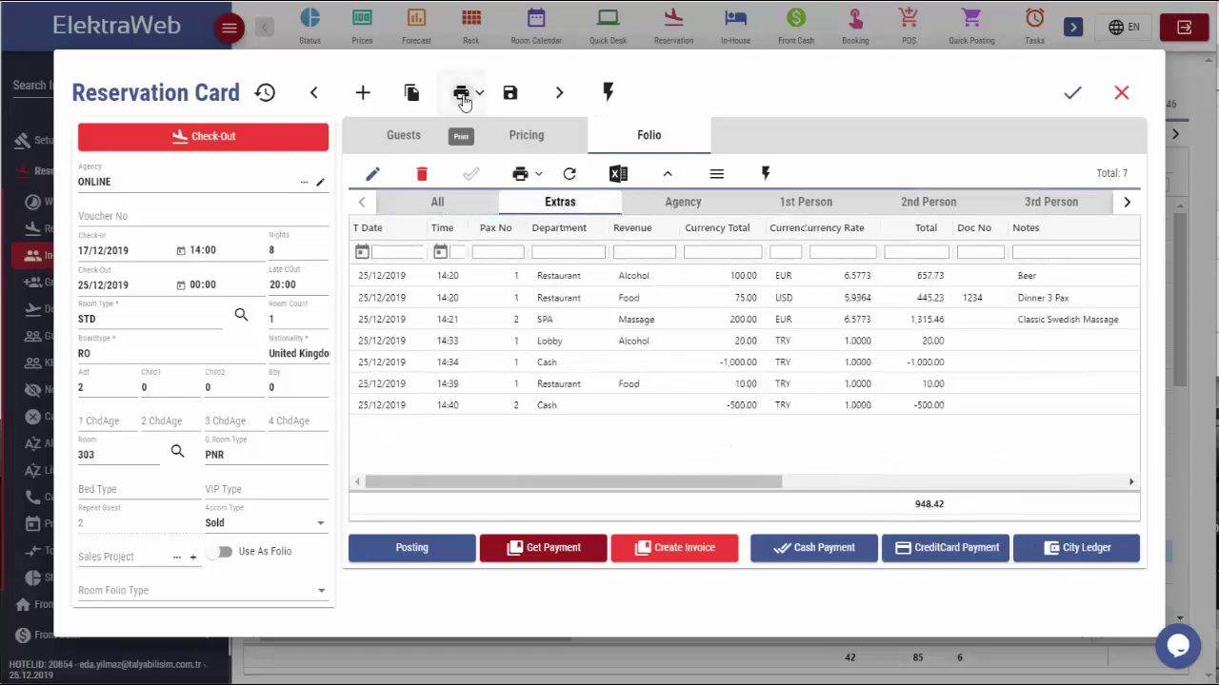
{"action": "left_click", "coordinate": [463, 93]}
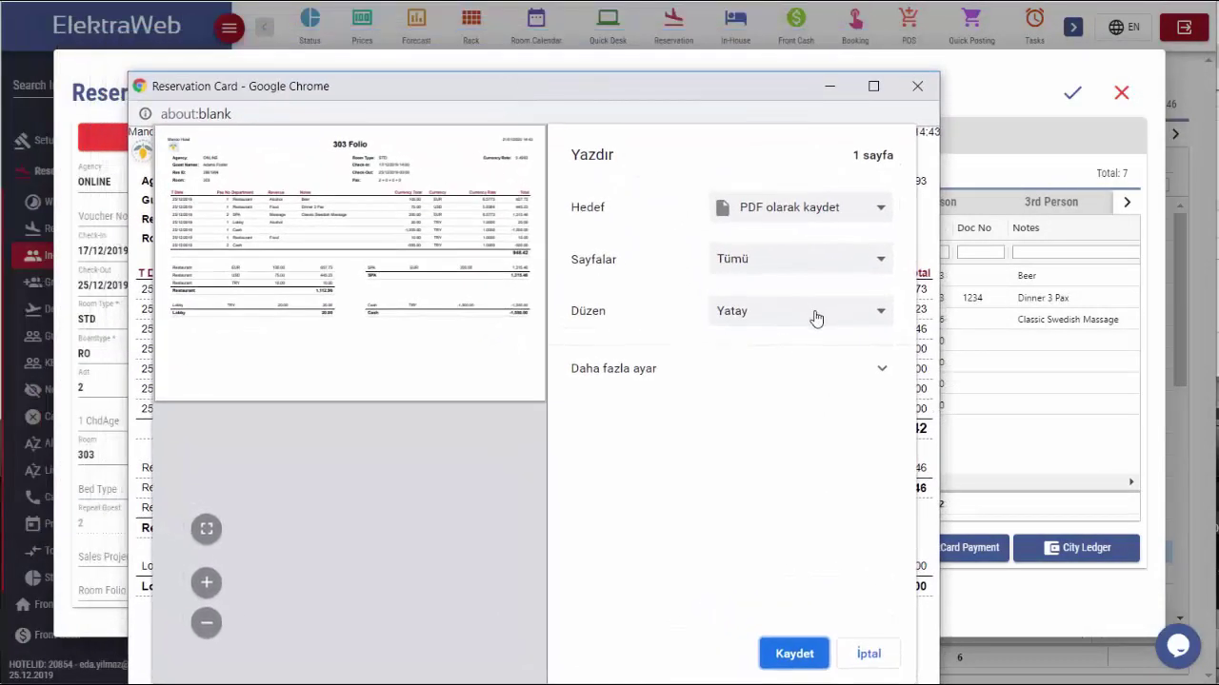
{"action": "left_click", "coordinate": [807, 320]}
{"action": "left_click", "coordinate": [786, 335]}
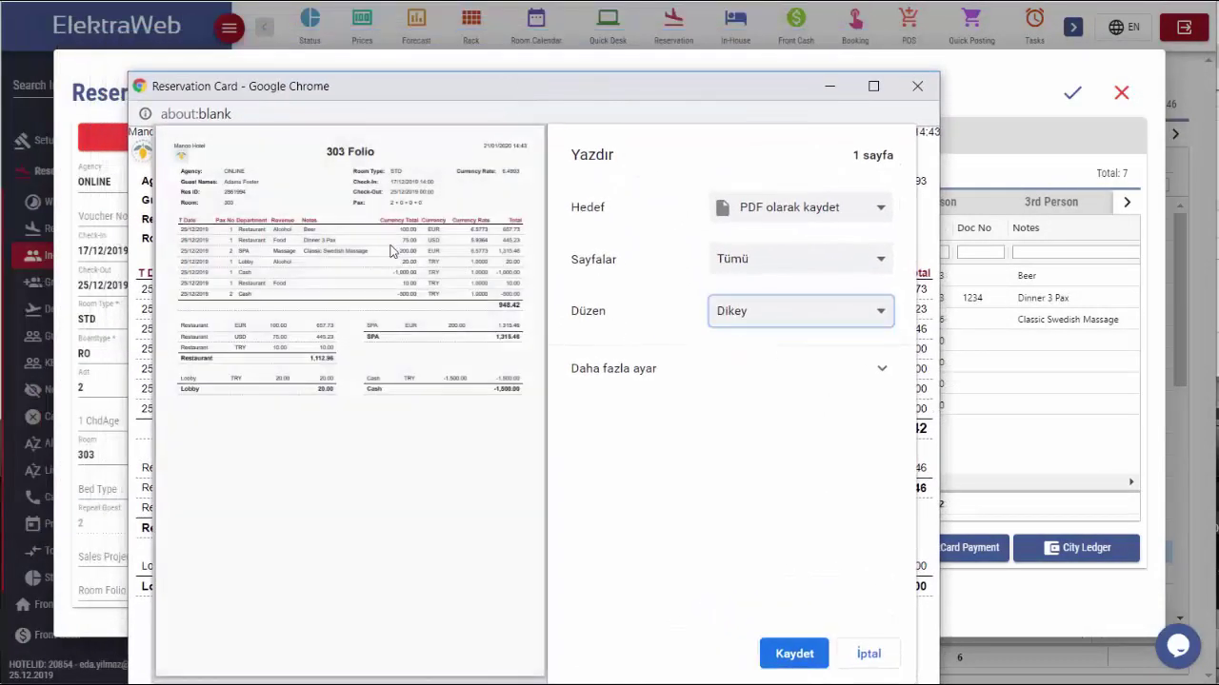
{"action": "left_click", "coordinate": [917, 86]}
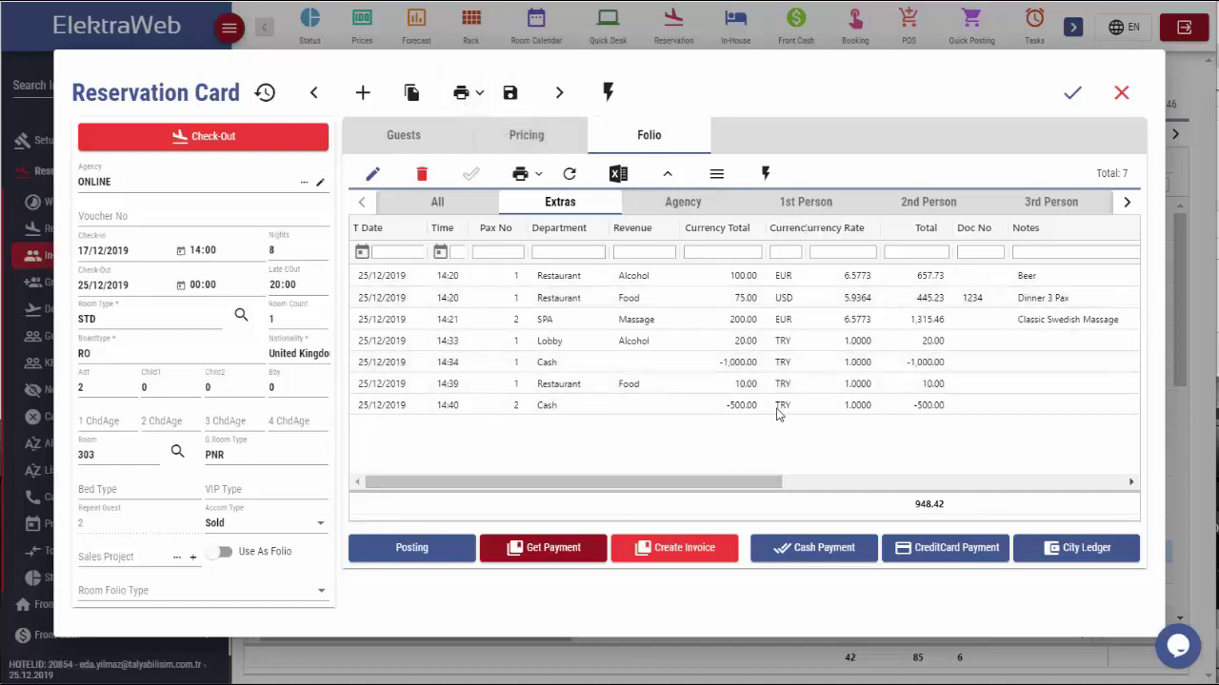
- Examine the actions available for the "Dinner 3 Pax" restaurant transaction, and select the Lobby alcohol transaction
{"action": "left_click", "coordinate": [757, 298]}
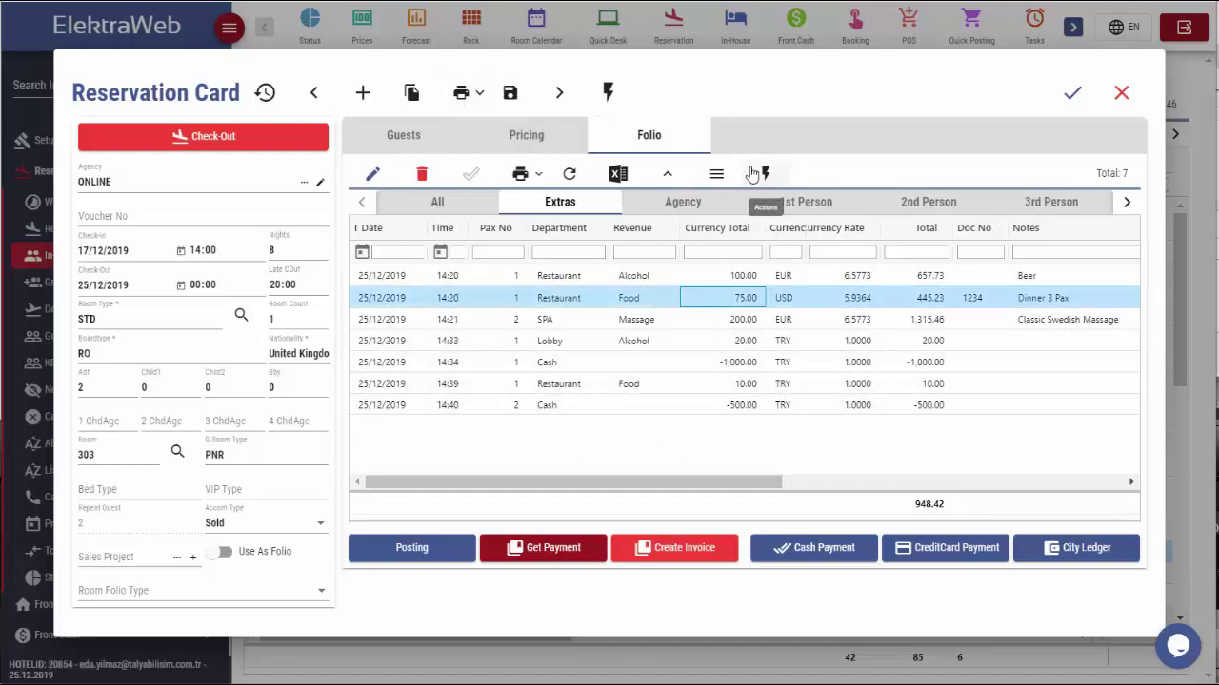
{"action": "left_click", "coordinate": [761, 174]}
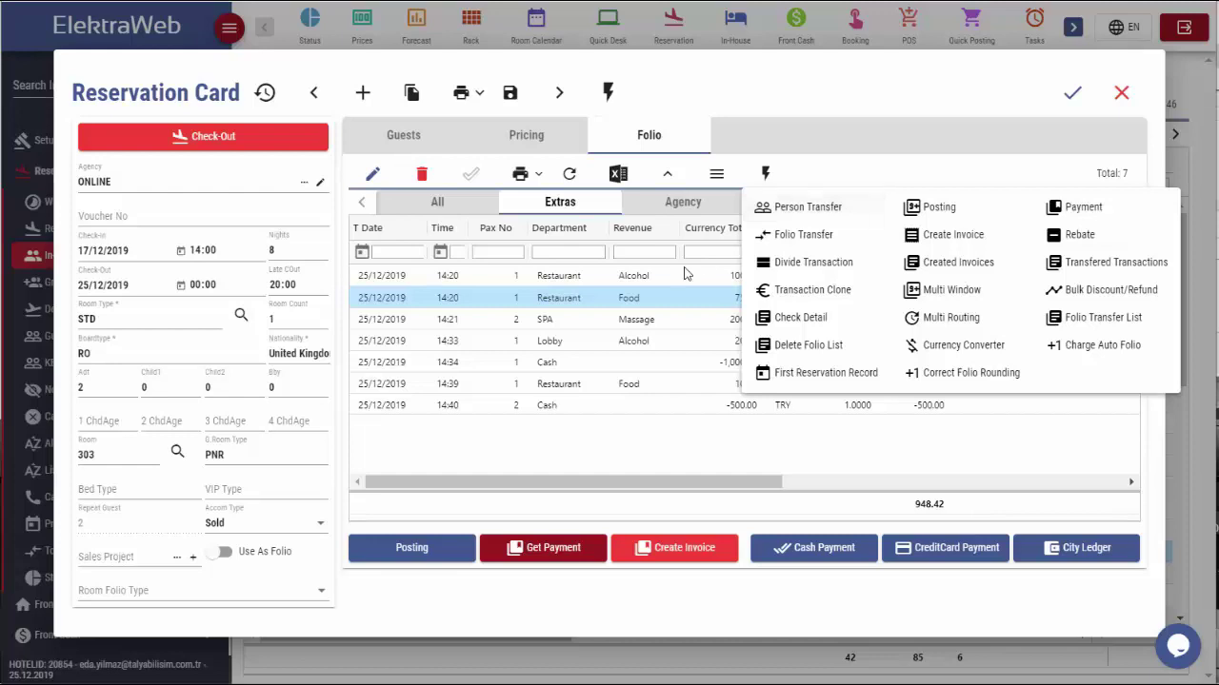
{"action": "left_click", "coordinate": [625, 310]}
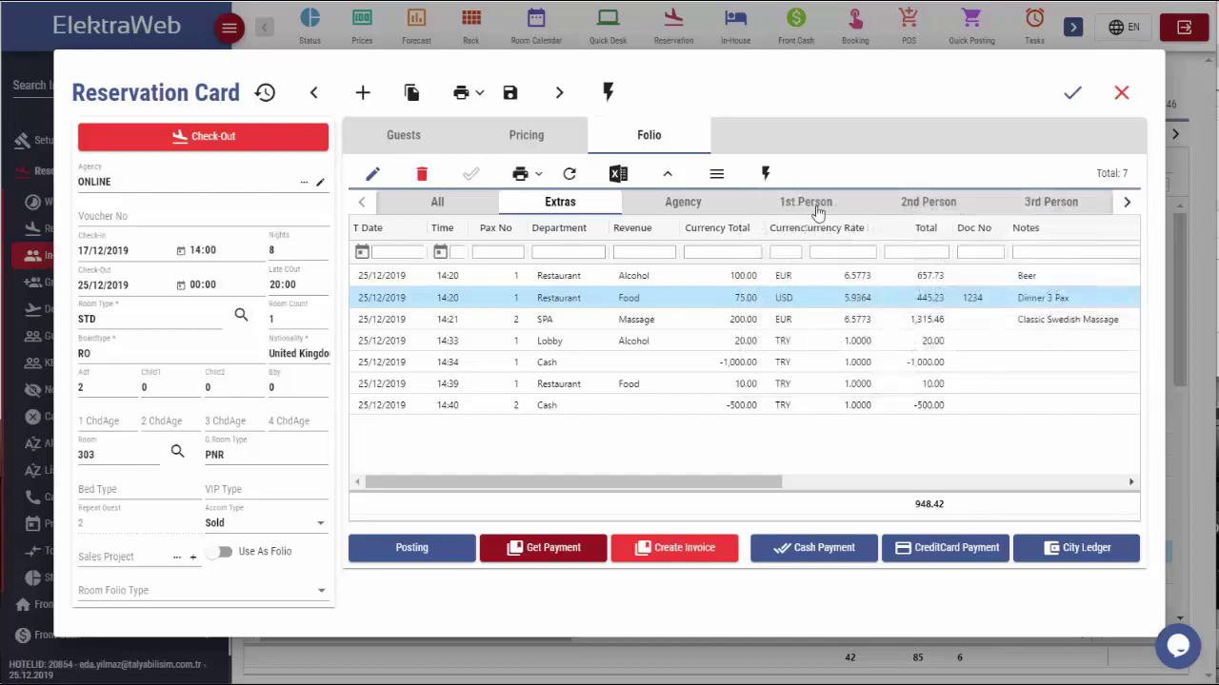
{"action": "left_click", "coordinate": [586, 342]}
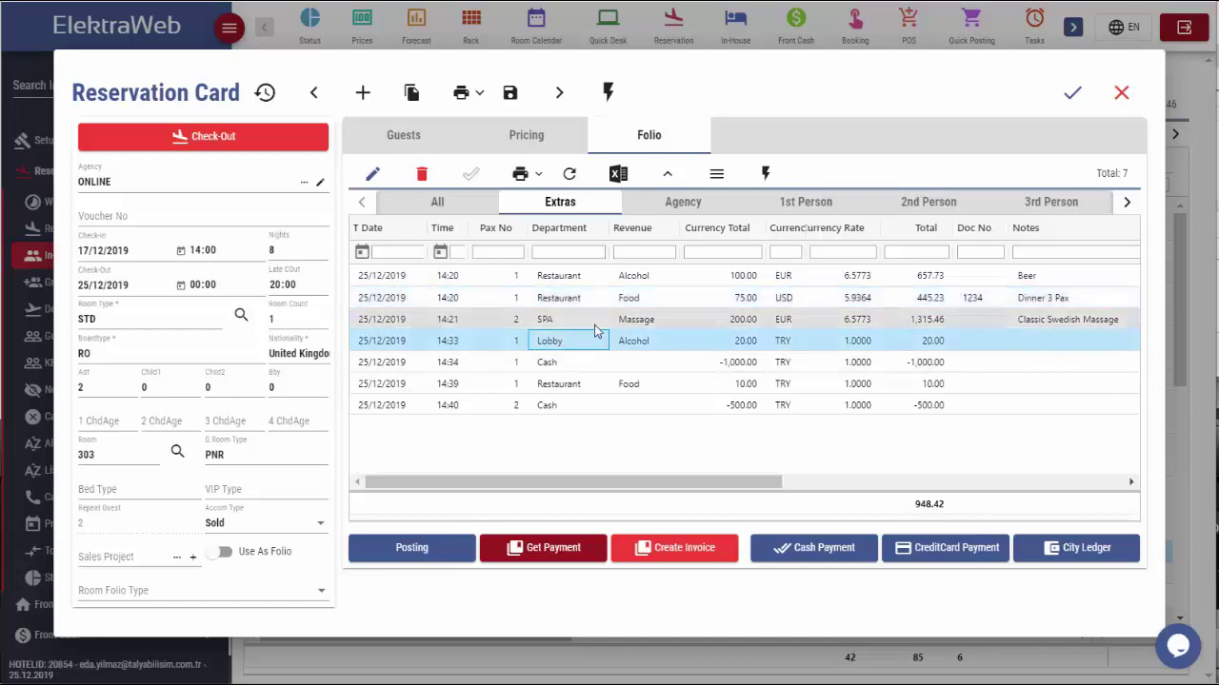
- Transfer the Beer restaurant transaction together with the Lobby alcohol transaction to 3. Person
{"action": "key", "text": "Up"}
{"action": "key", "text": "Up"}
{"action": "key", "text": "Up"}
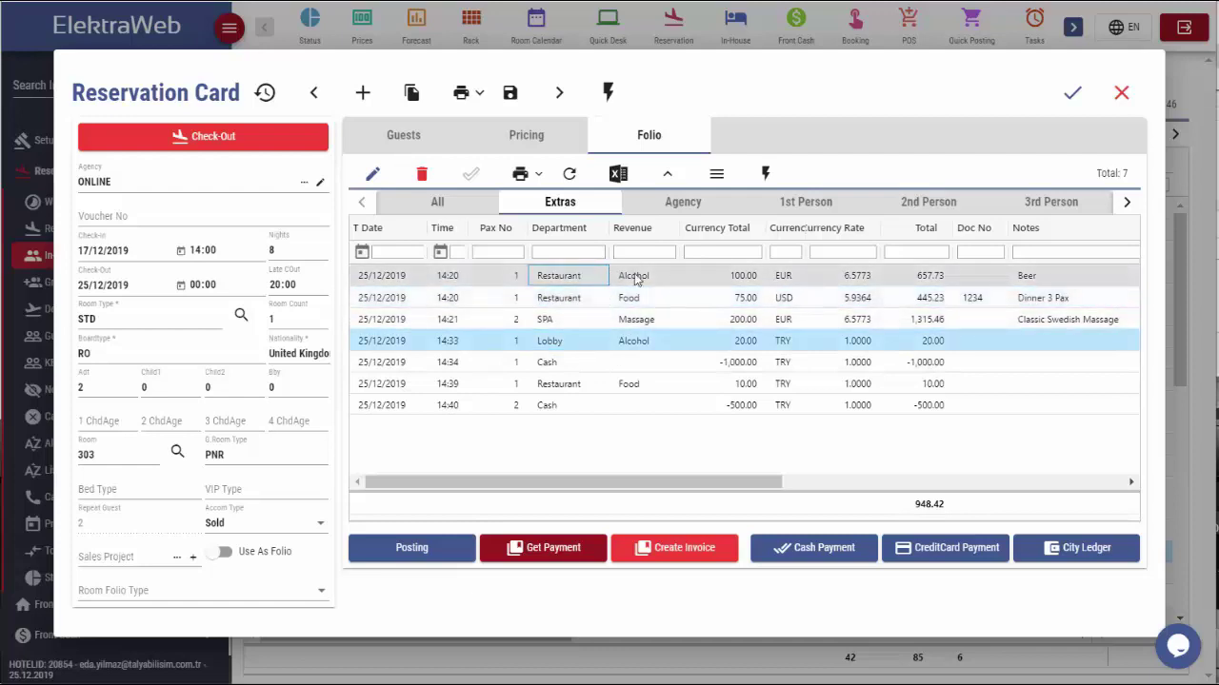
{"action": "left_click", "coordinate": [766, 173]}
{"action": "left_click", "coordinate": [788, 206]}
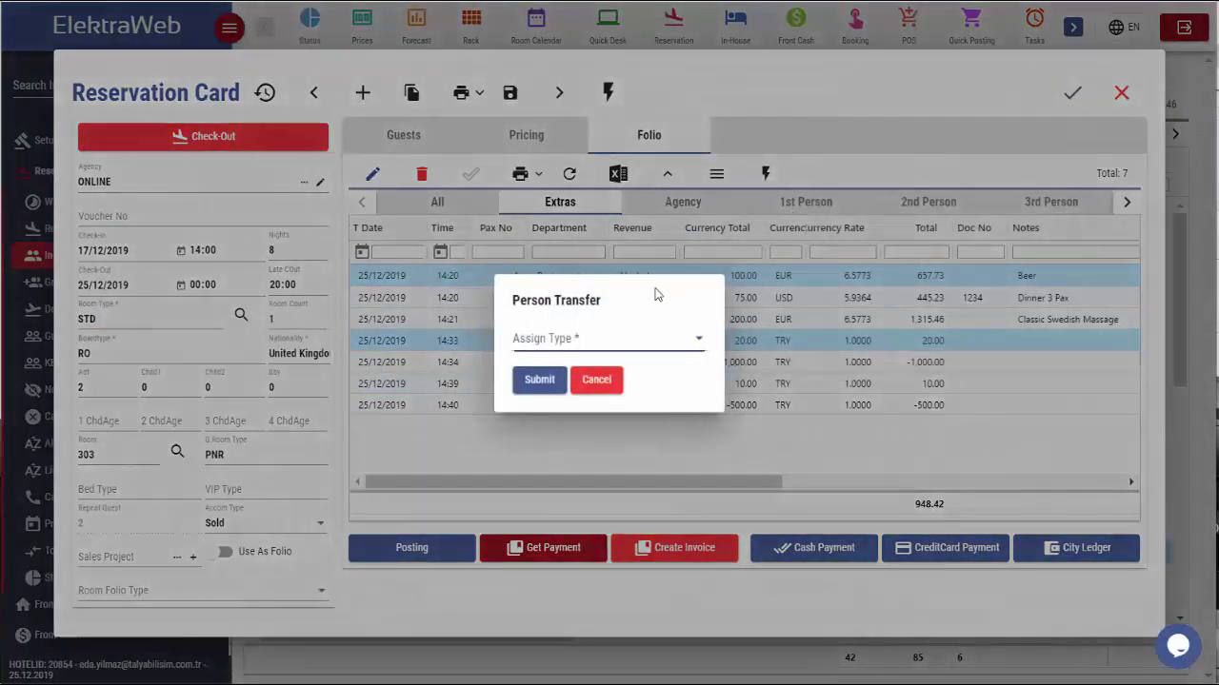
{"action": "left_click", "coordinate": [613, 343]}
{"action": "left_click", "coordinate": [544, 451]}
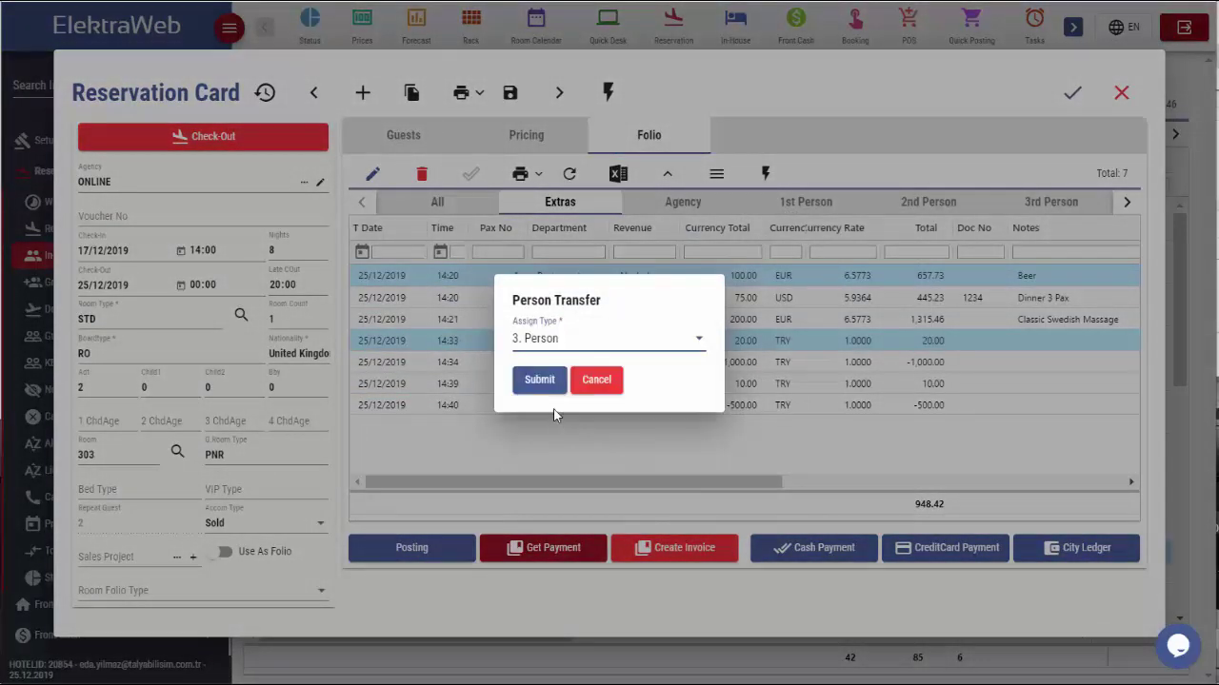
{"action": "left_click", "coordinate": [539, 380]}
{"action": "left_click", "coordinate": [721, 398]}
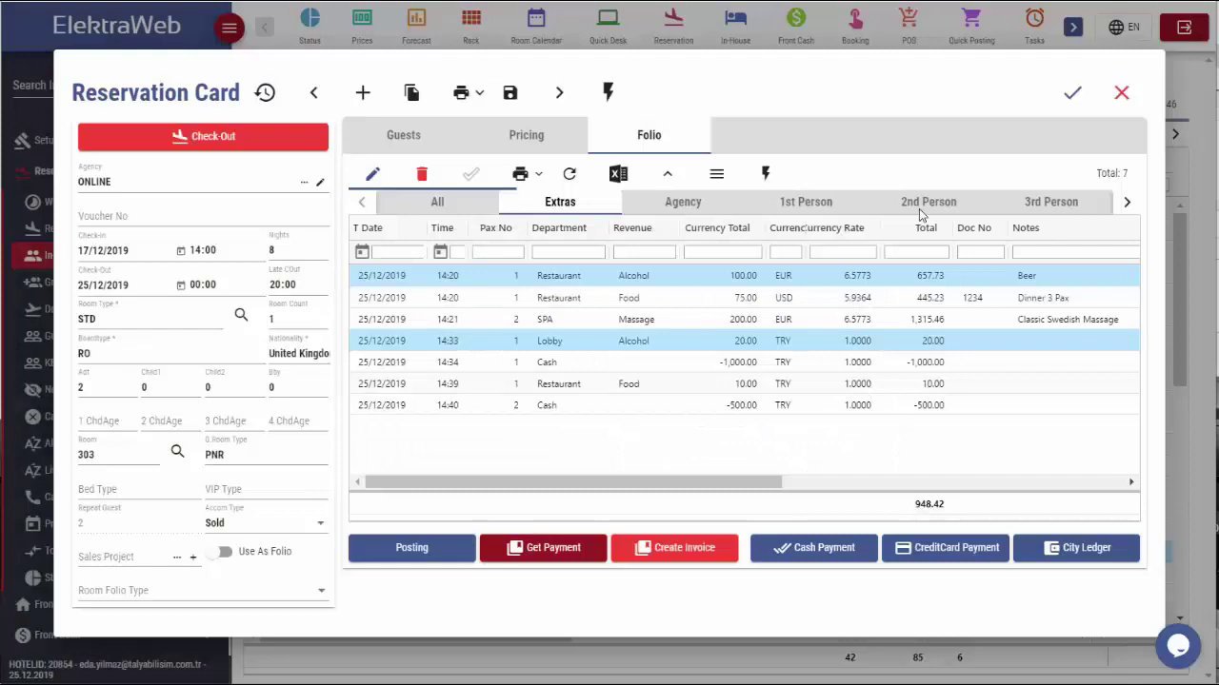
- Check the 3rd Person folio, and examine the actions available for the Beer transaction in the Extras folio
{"action": "left_click", "coordinate": [1024, 206]}
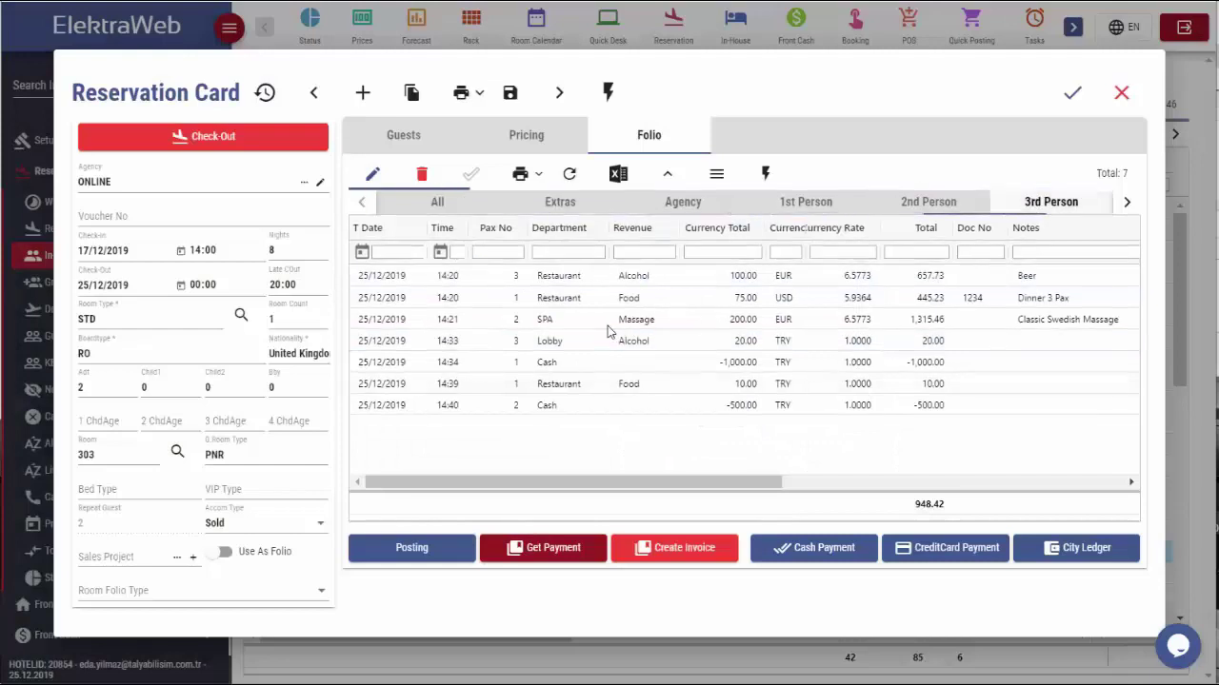
{"action": "left_click", "coordinate": [442, 204]}
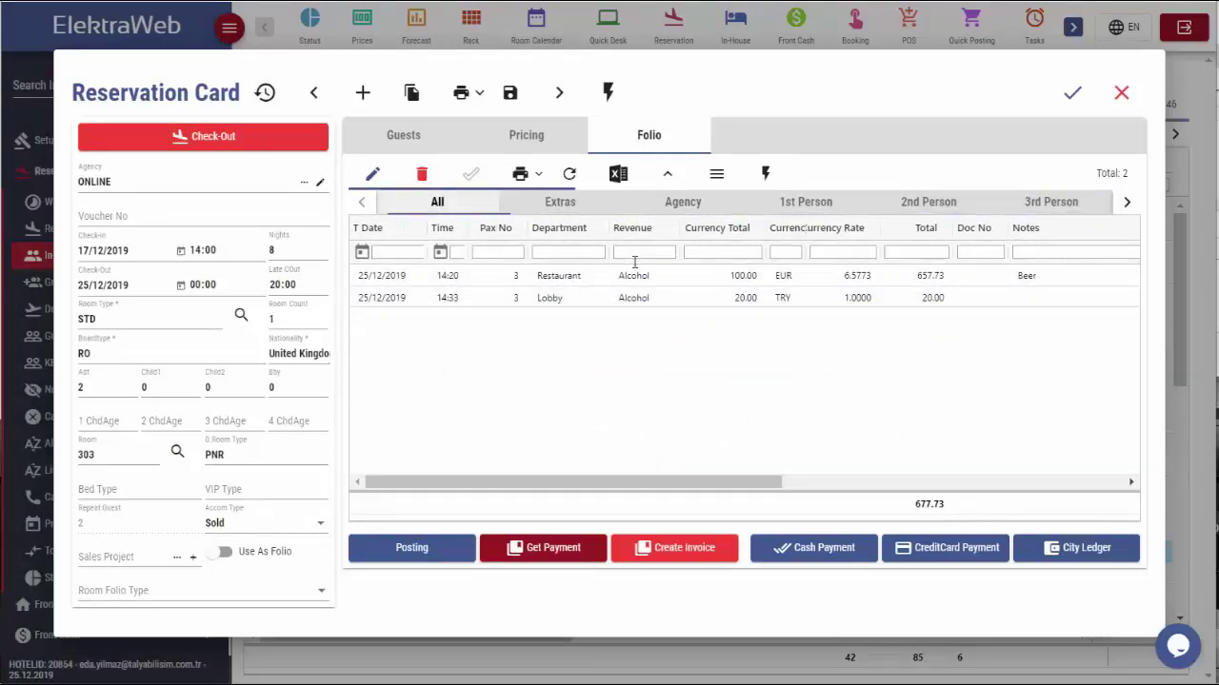
{"action": "left_click", "coordinate": [561, 204]}
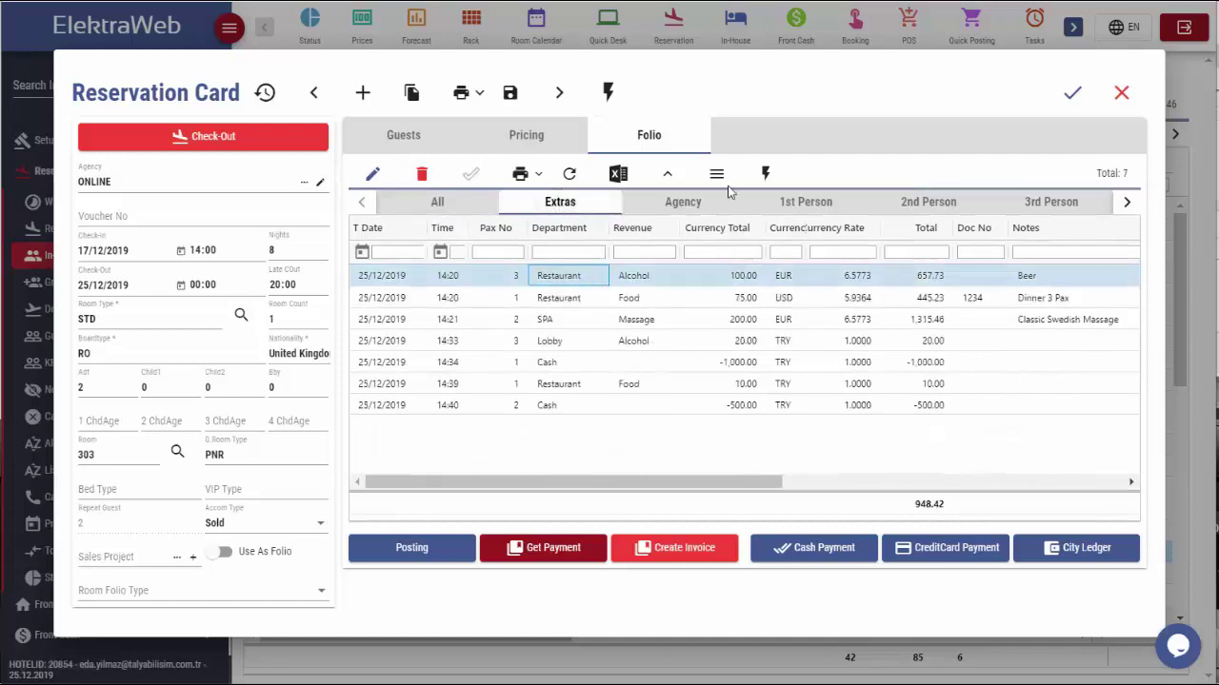
{"action": "left_click", "coordinate": [765, 174]}
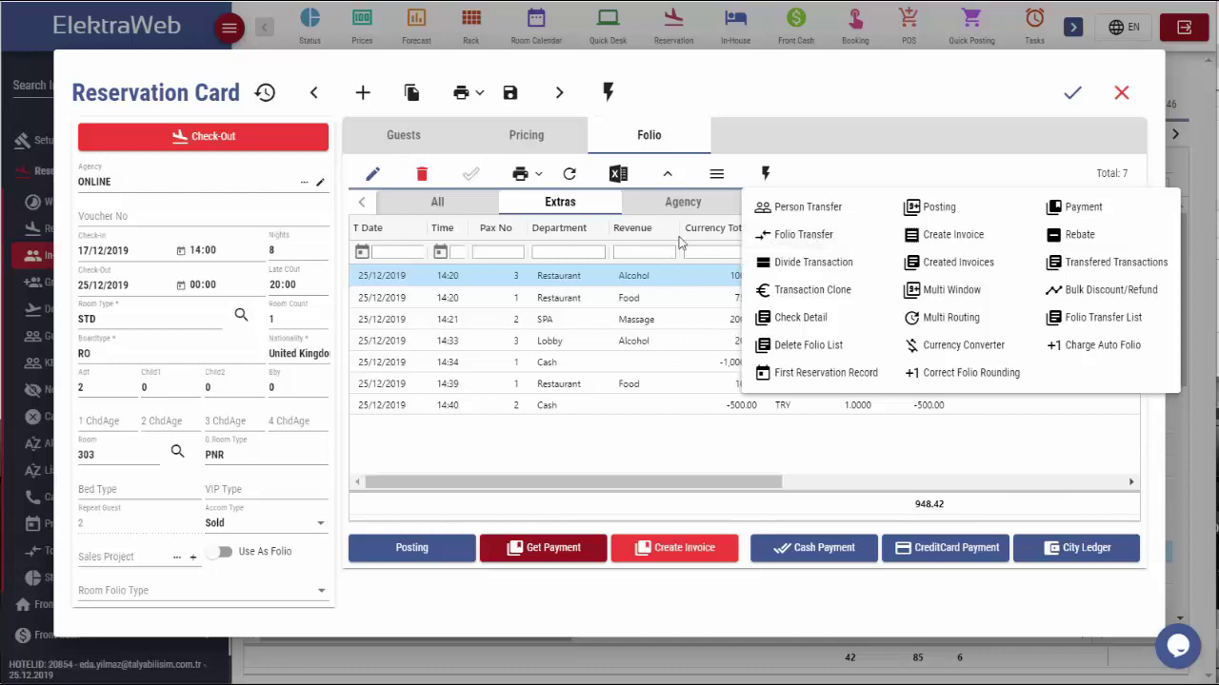
{"action": "left_click", "coordinate": [685, 207]}
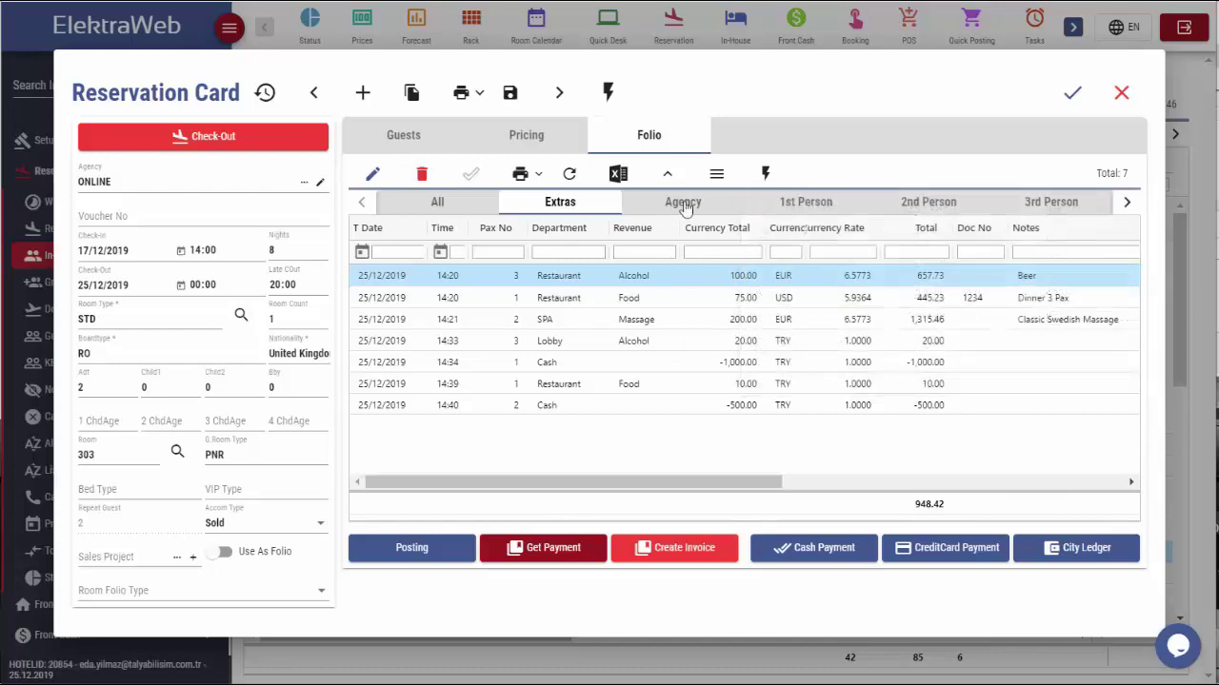
- Transfer the 17/12/2019 and 18/12/2019 room charges from the Agency folio to room 108, with the transfer note "Birlikte Öder"
{"action": "left_click", "coordinate": [682, 203]}
{"action": "left_click", "coordinate": [583, 275]}
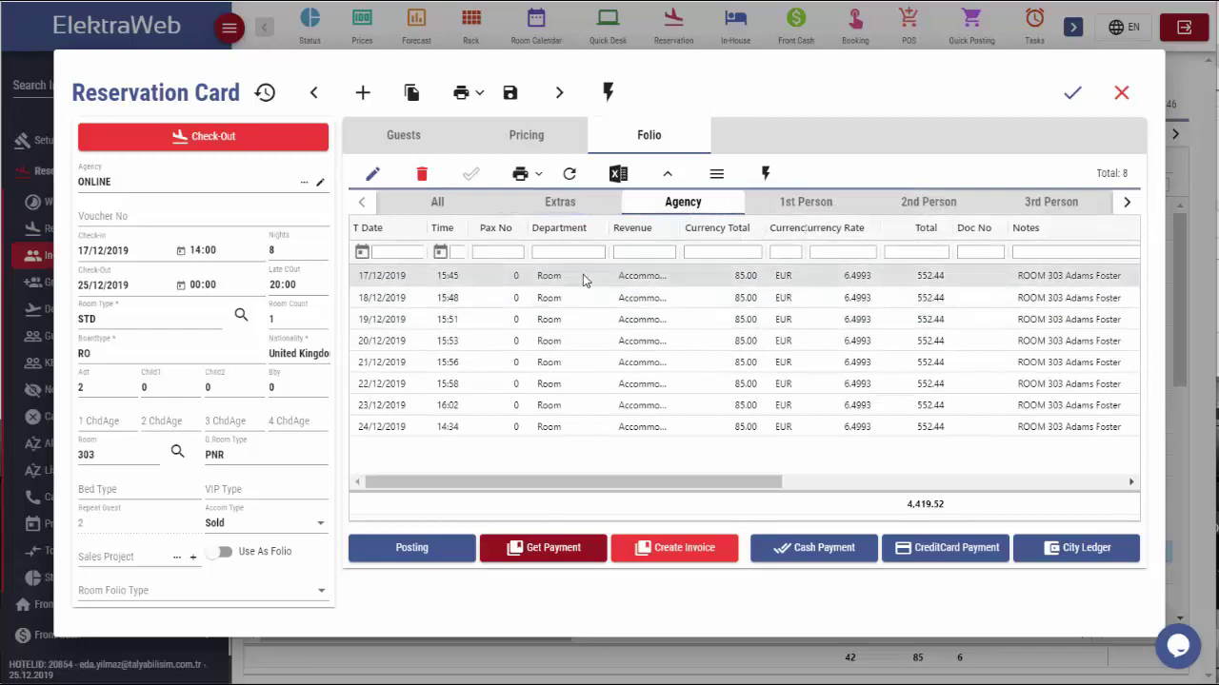
{"action": "left_click", "coordinate": [585, 297], "text": "shift"}
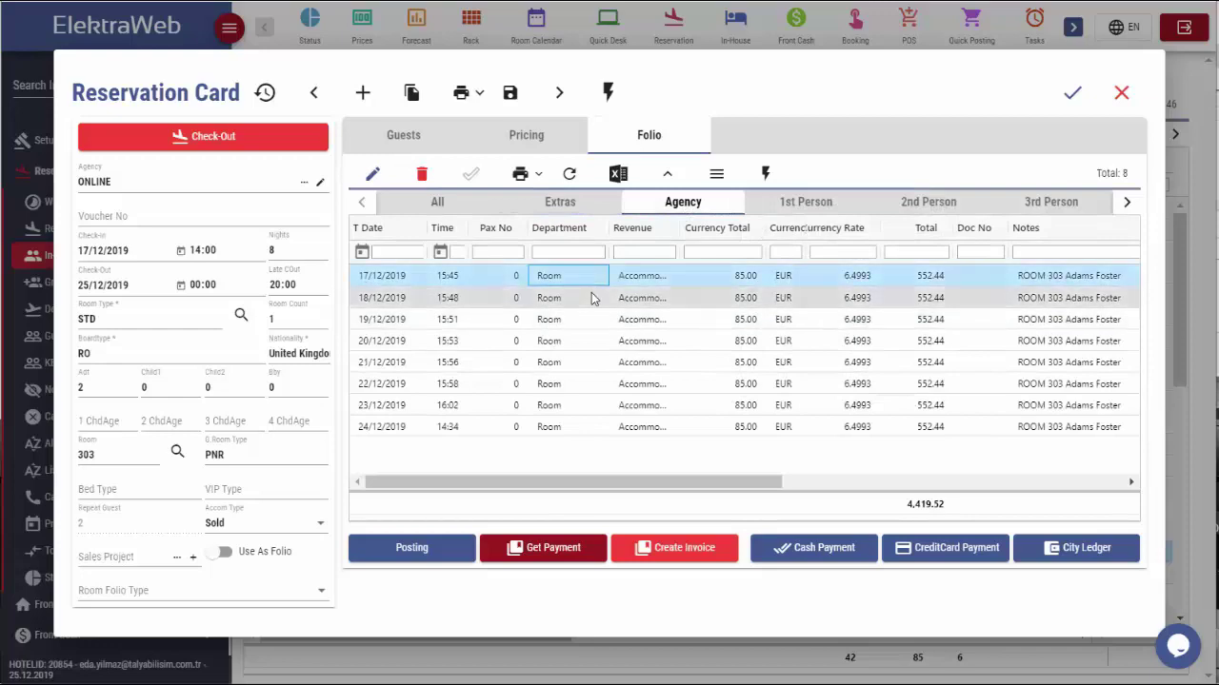
{"action": "left_click", "coordinate": [766, 173]}
{"action": "left_click", "coordinate": [786, 238]}
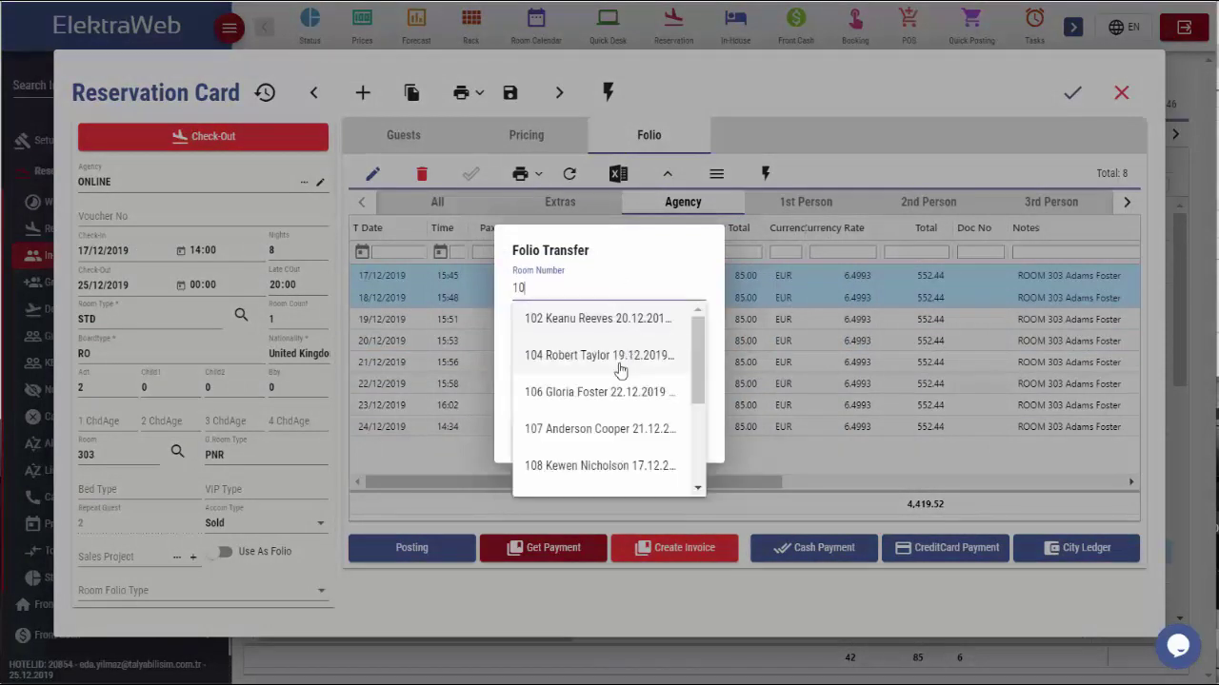
{"action": "left_click", "coordinate": [598, 466]}
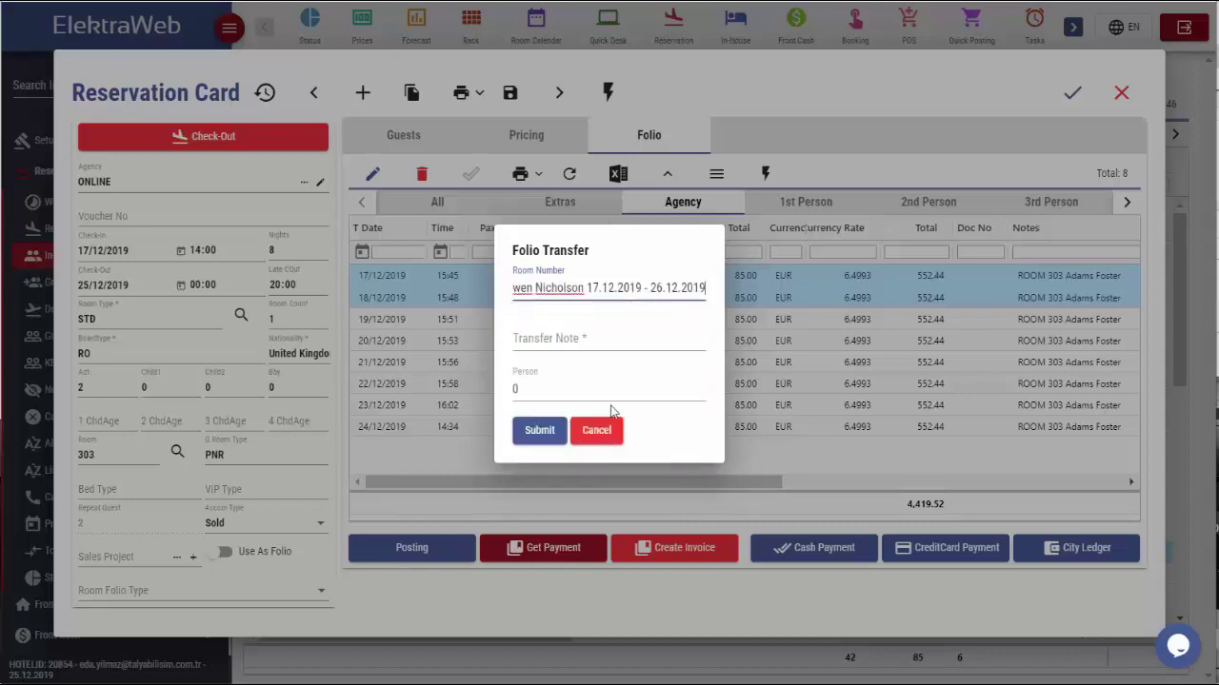
{"action": "left_click", "coordinate": [559, 340]}
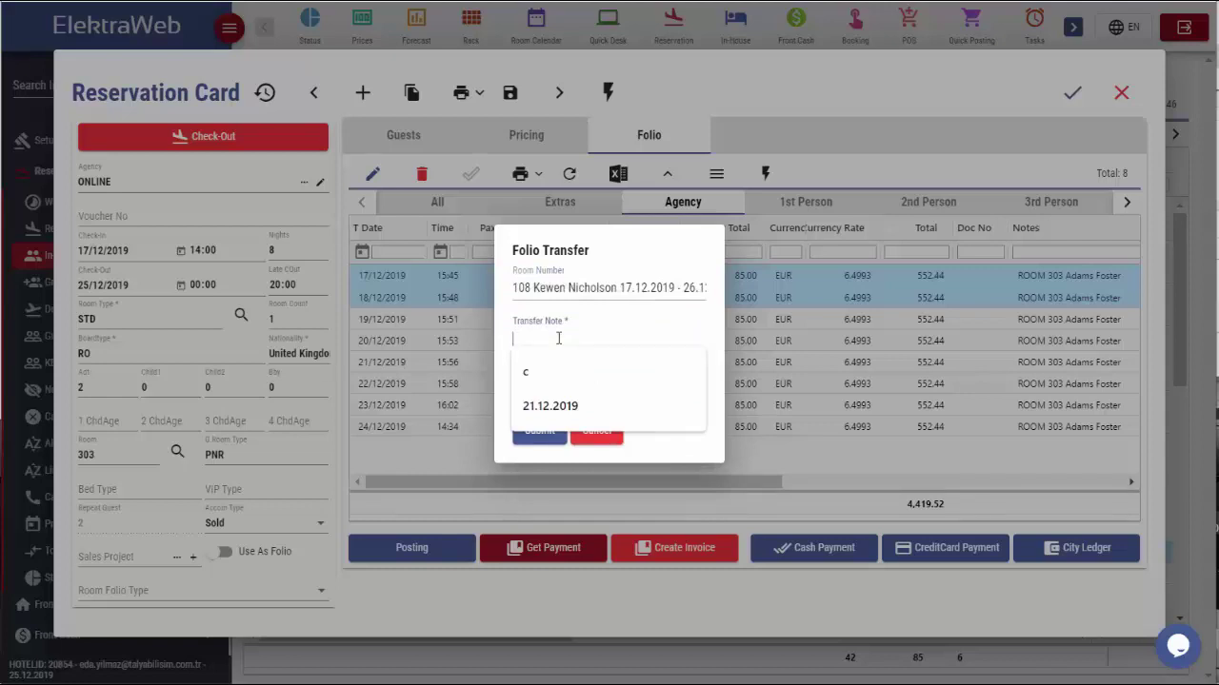
{"action": "type", "text": "Bl"}
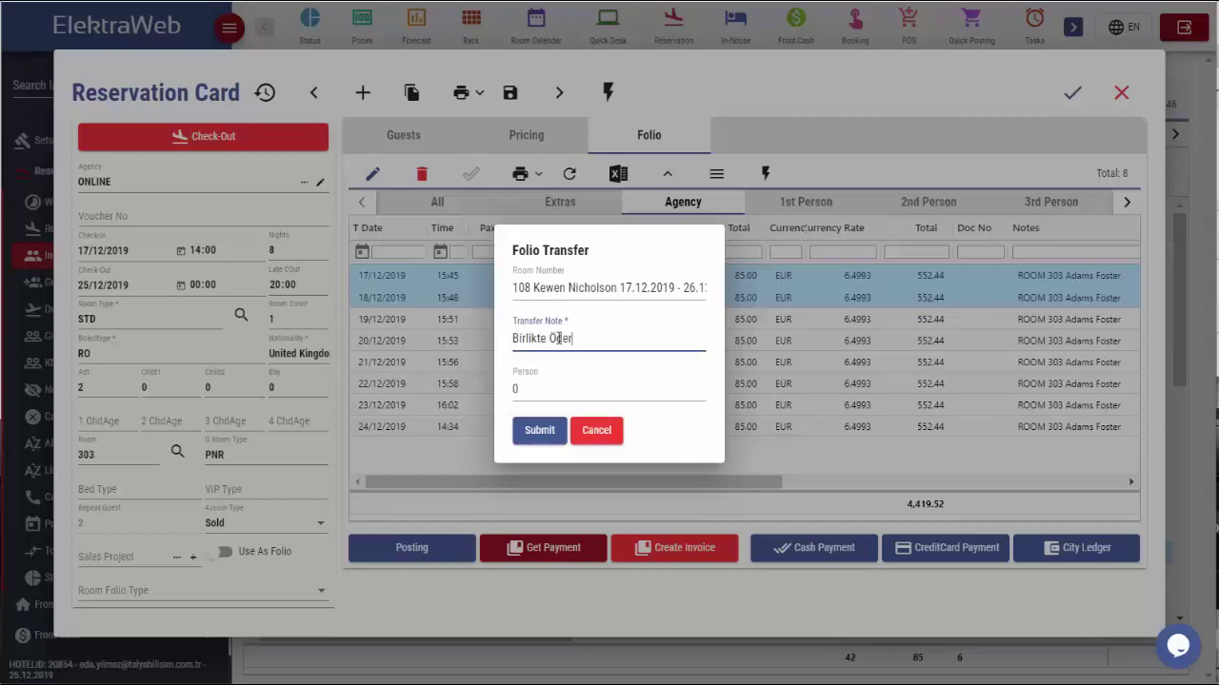
{"action": "left_click", "coordinate": [553, 431]}
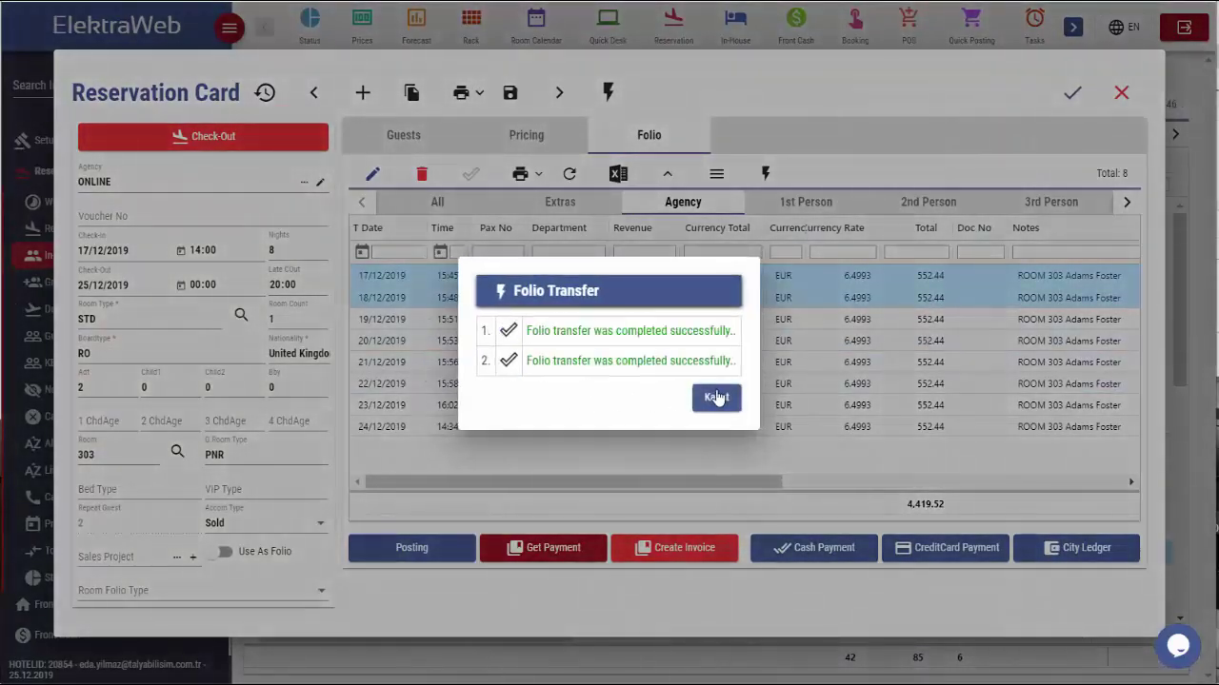
{"action": "left_click", "coordinate": [718, 400]}
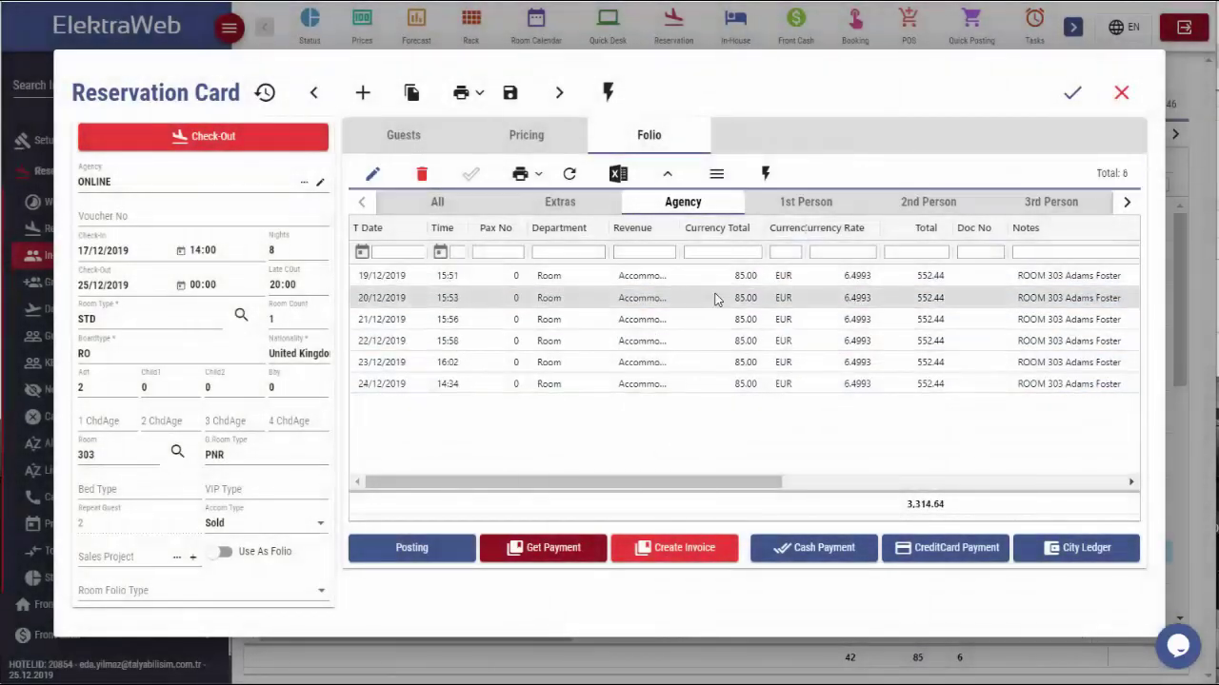
- Divide the 200 TRY SPA massage transaction in the Extras folio, using a divided amount of 70
{"action": "left_click", "coordinate": [645, 295]}
{"action": "left_click", "coordinate": [766, 177]}
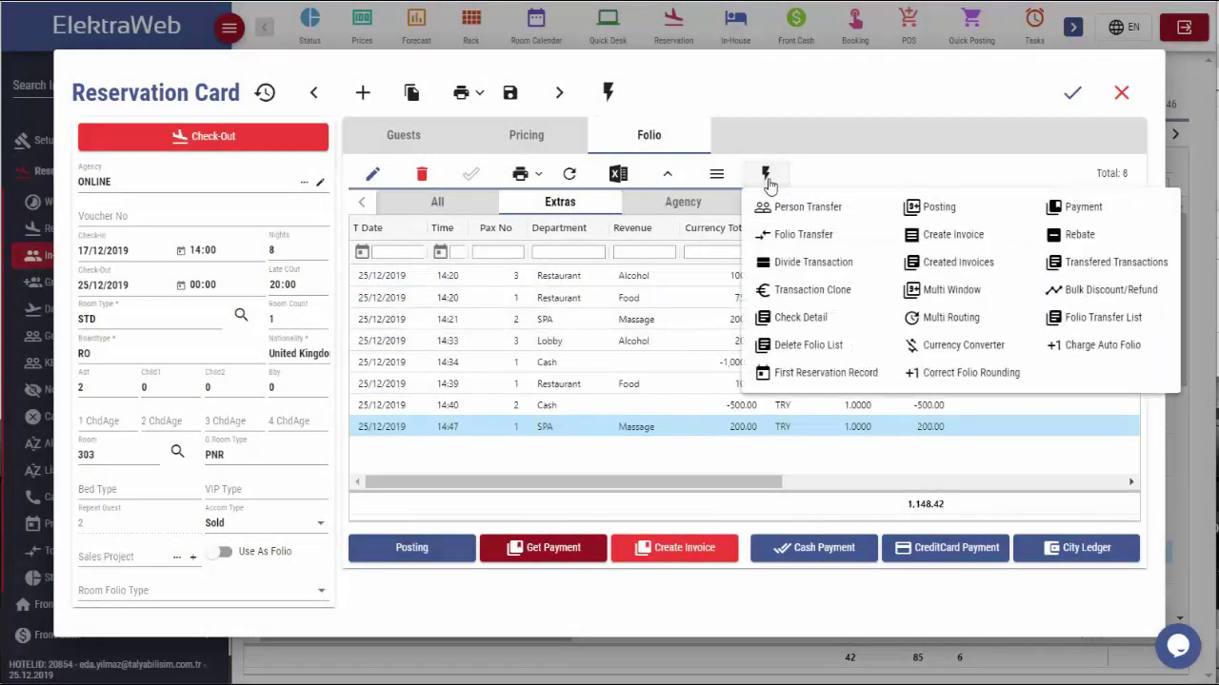
{"action": "left_click", "coordinate": [795, 264]}
{"action": "left_click", "coordinate": [654, 370]}
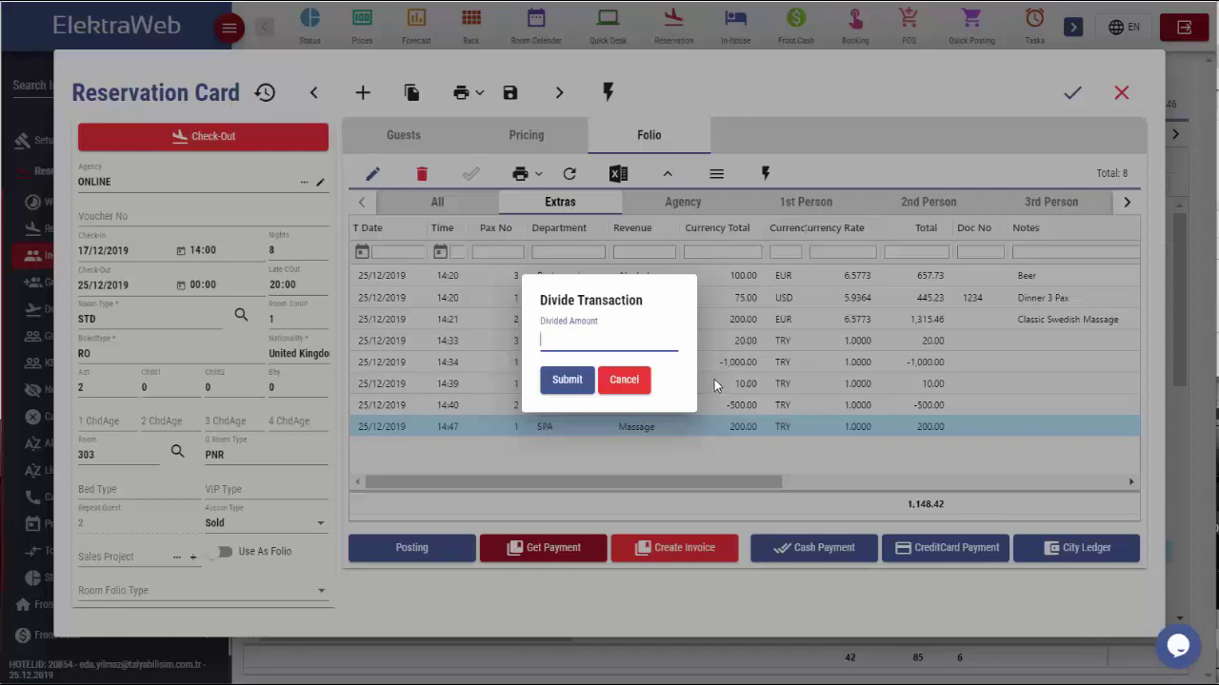
{"action": "type", "text": "75"}
{"action": "left_click", "coordinate": [554, 385]}
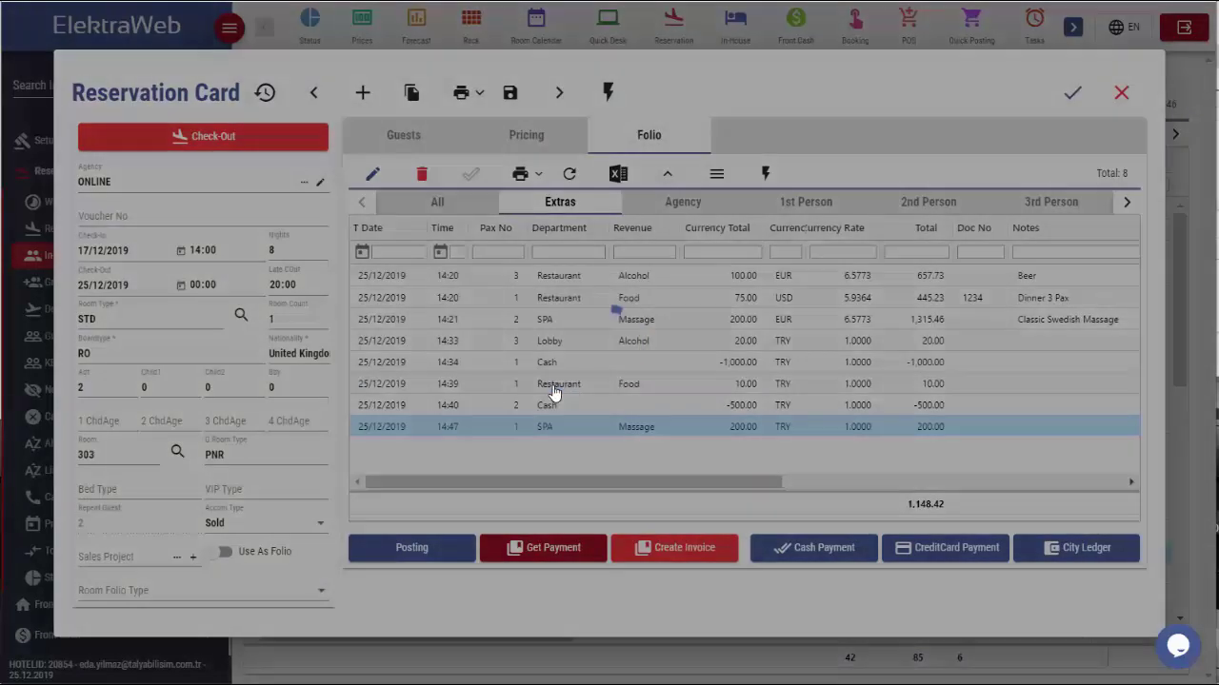
{"action": "left_click", "coordinate": [689, 370]}
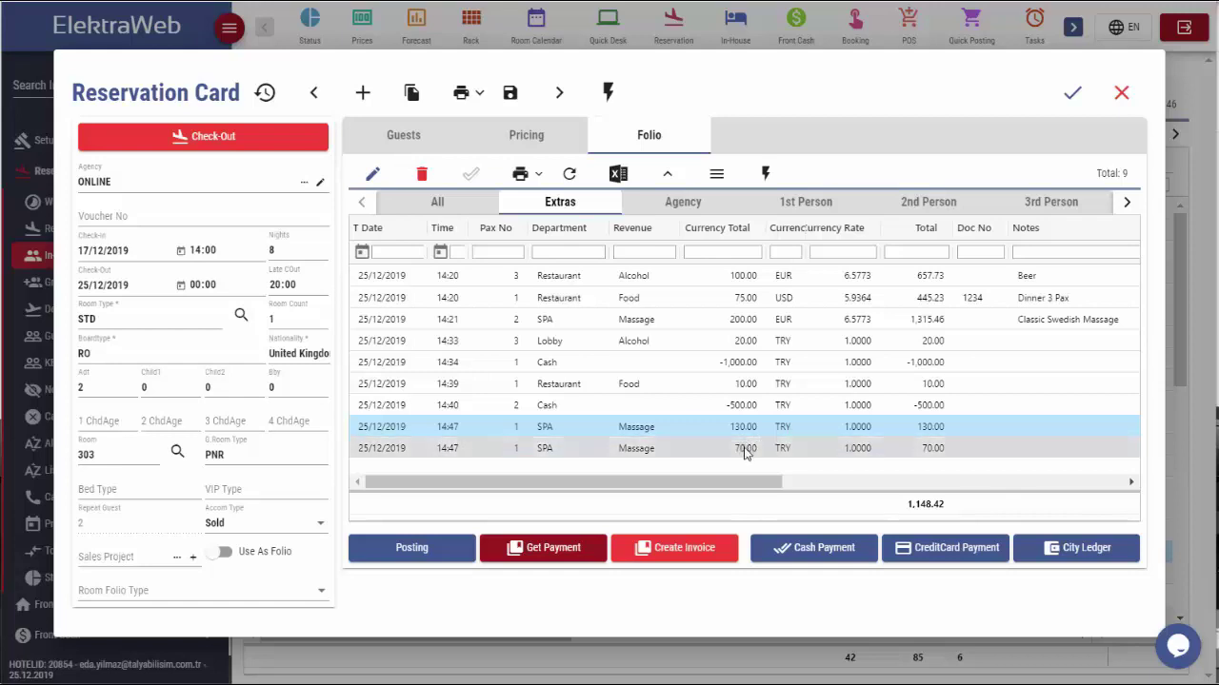
- Refresh the Extras folio, and view the check detail of the "2xEFES MALT" restaurant transaction
{"action": "left_click", "coordinate": [764, 173]}
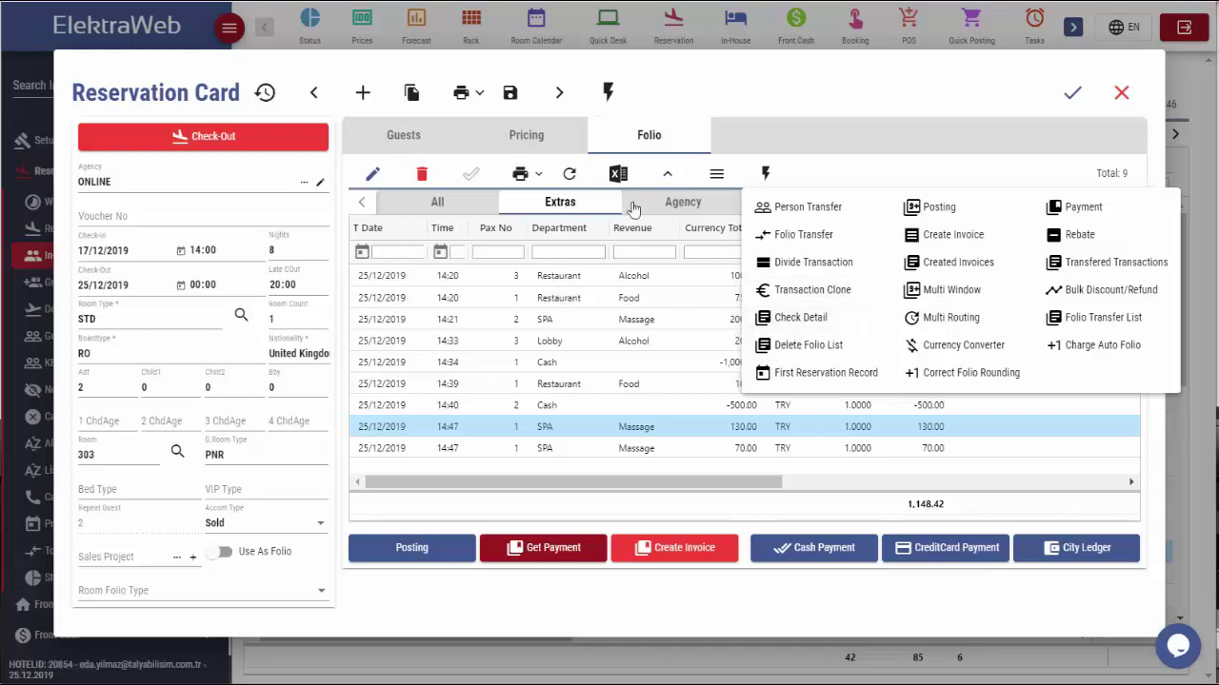
{"action": "left_click", "coordinate": [564, 181]}
{"action": "left_click", "coordinate": [565, 177]}
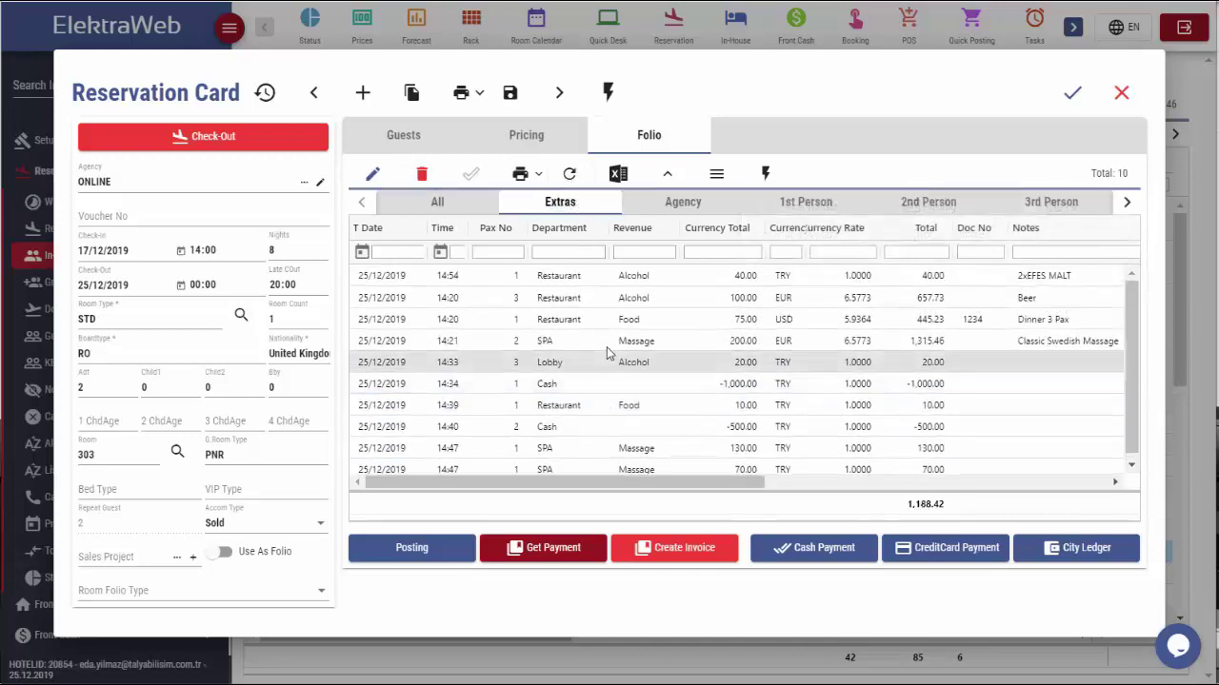
{"action": "left_click", "coordinate": [838, 280]}
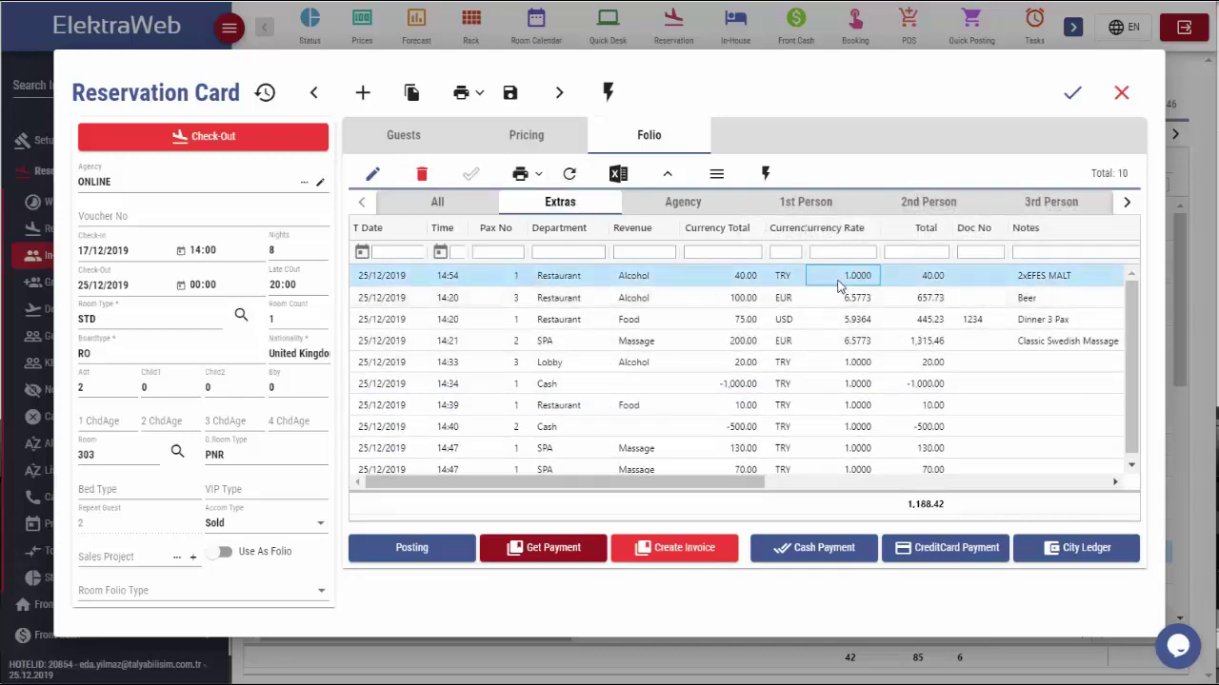
{"action": "left_click", "coordinate": [766, 173]}
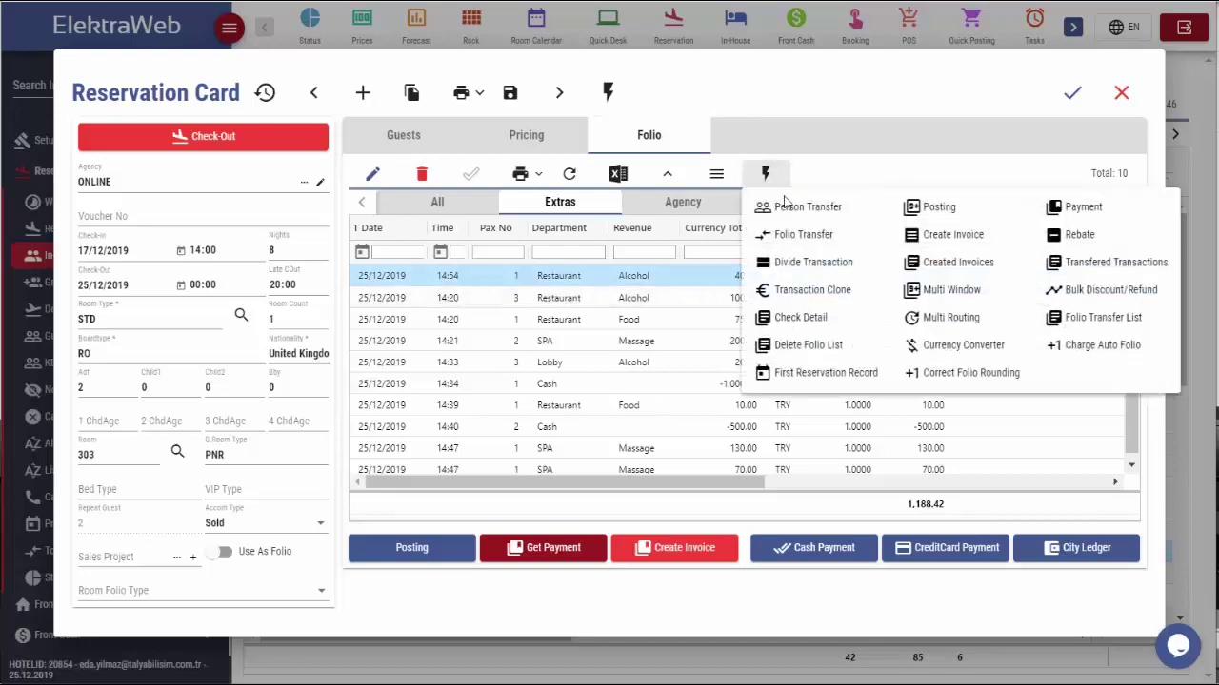
{"action": "left_click", "coordinate": [800, 320]}
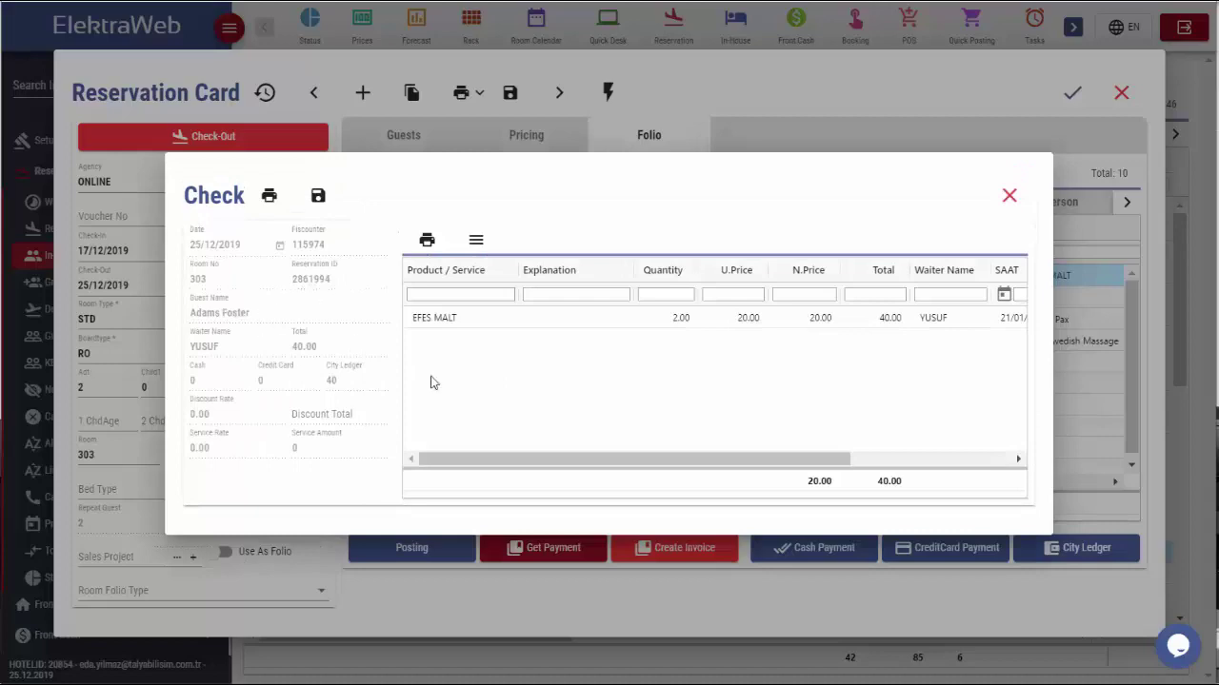
{"action": "left_click", "coordinate": [1010, 194]}
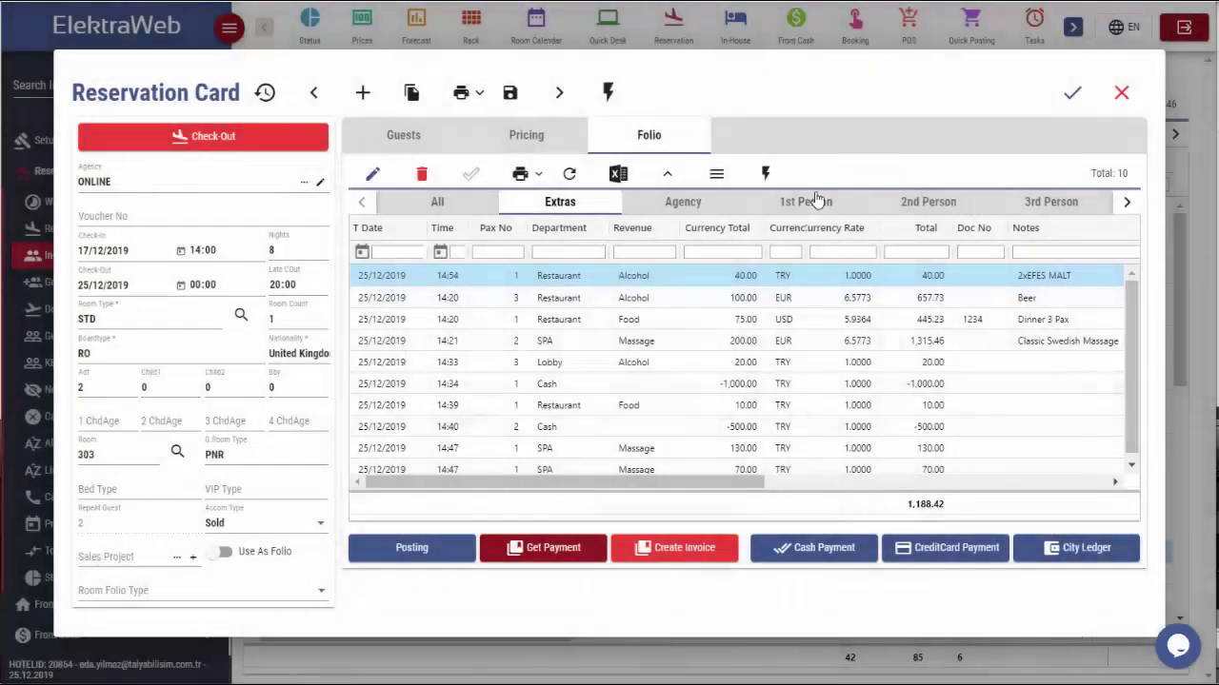
- Delete the Lobby alcohol transaction from the Extras folio
{"action": "left_click", "coordinate": [766, 173]}
{"action": "left_click", "coordinate": [633, 386]}
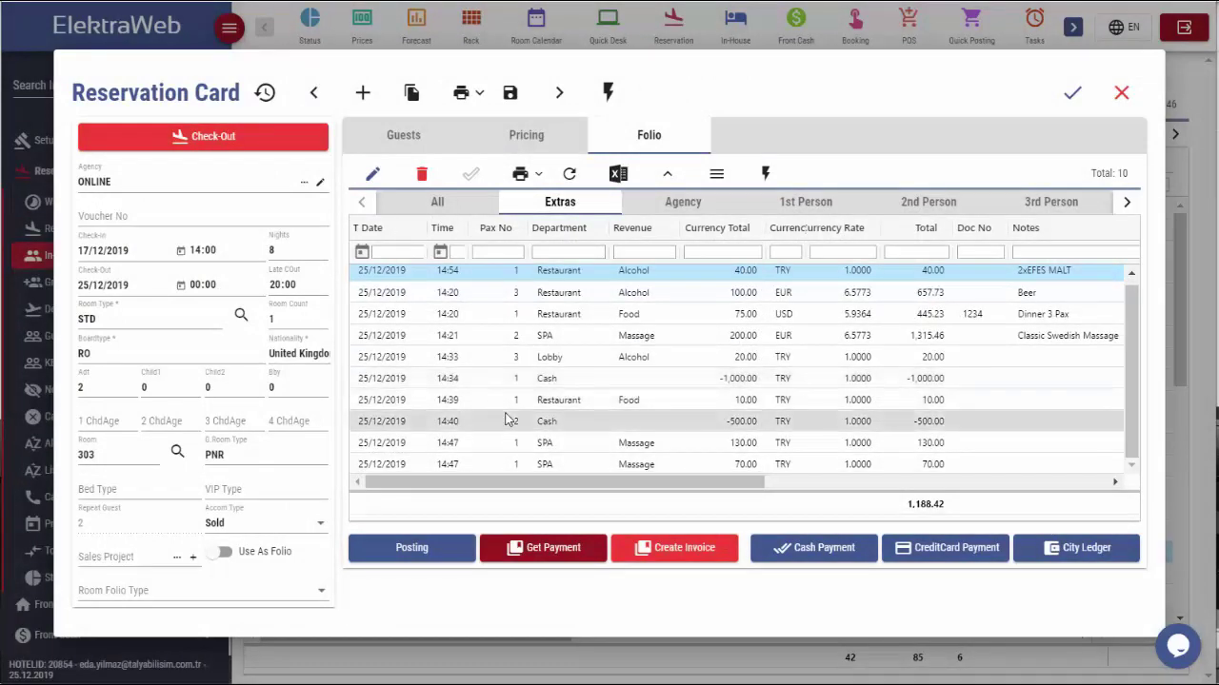
{"action": "left_click", "coordinate": [558, 361]}
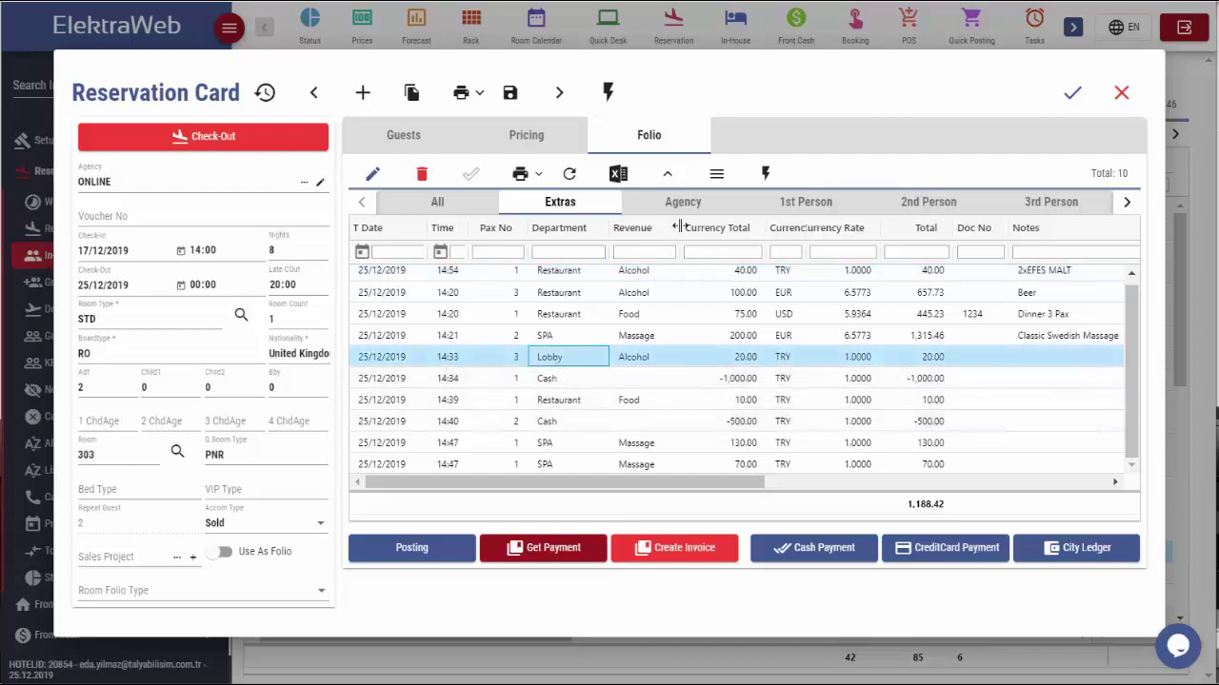
{"action": "left_click", "coordinate": [421, 173]}
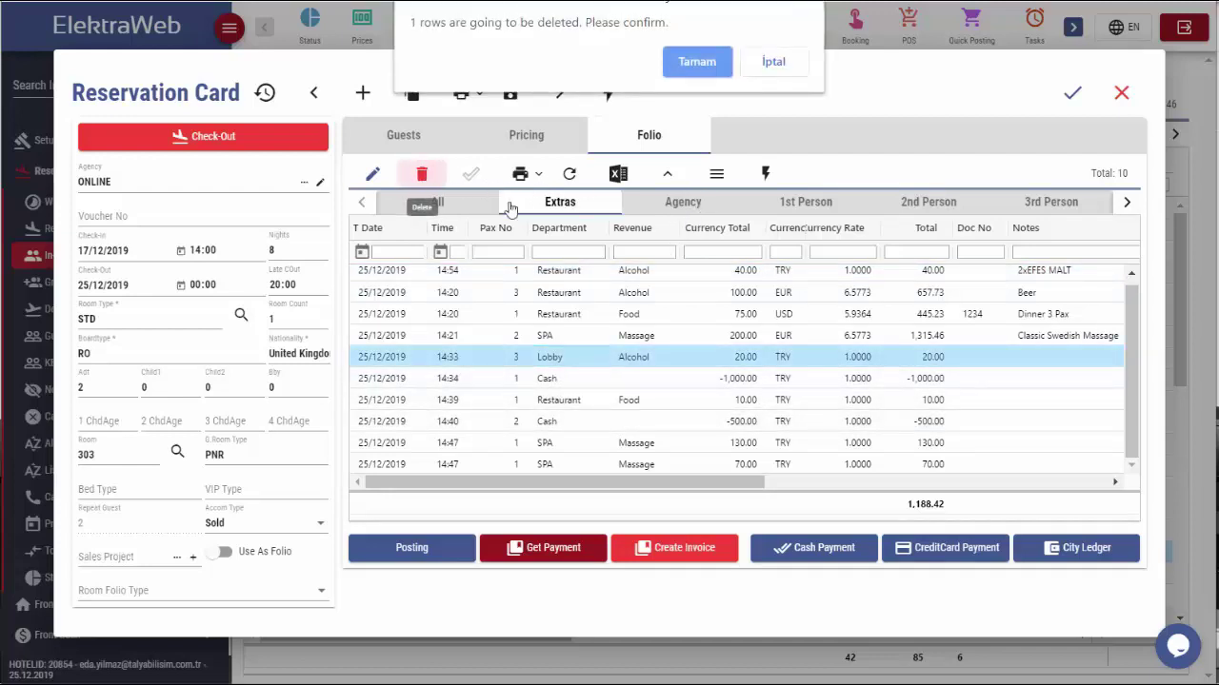
{"action": "left_click", "coordinate": [679, 61]}
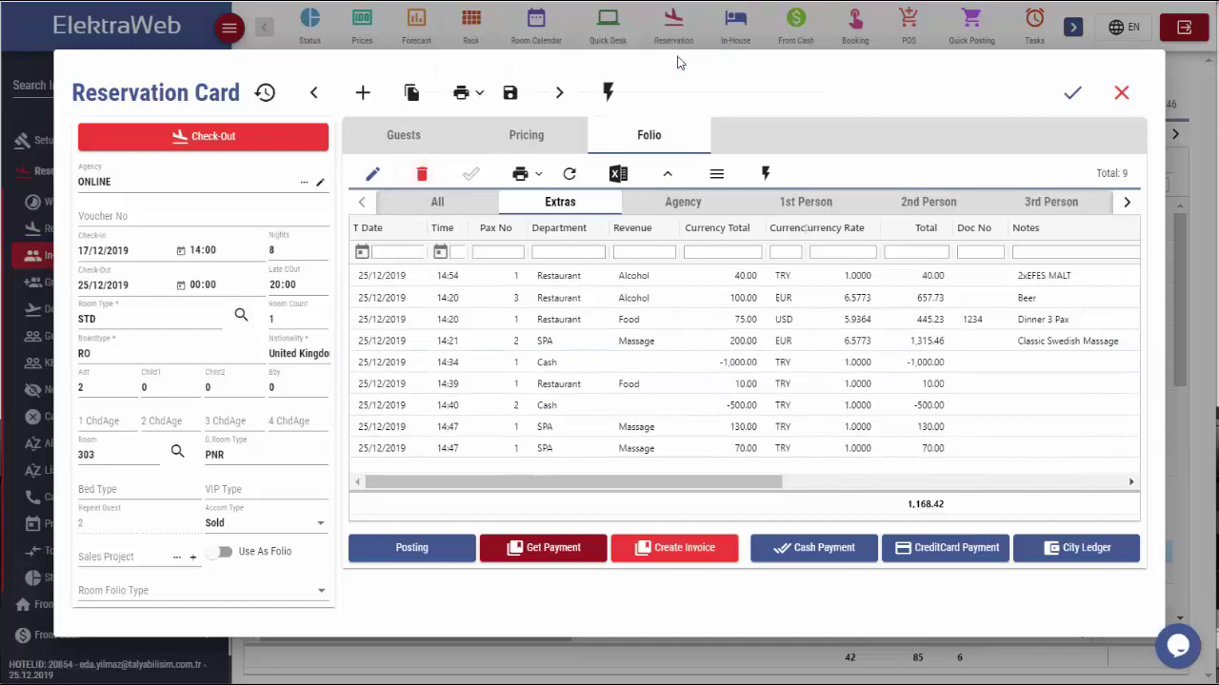
- Review the Delete Folio List of deleted transactions, close it and bring up the folio actions for "Dinner 3 Pax" again
{"action": "left_click", "coordinate": [716, 320]}
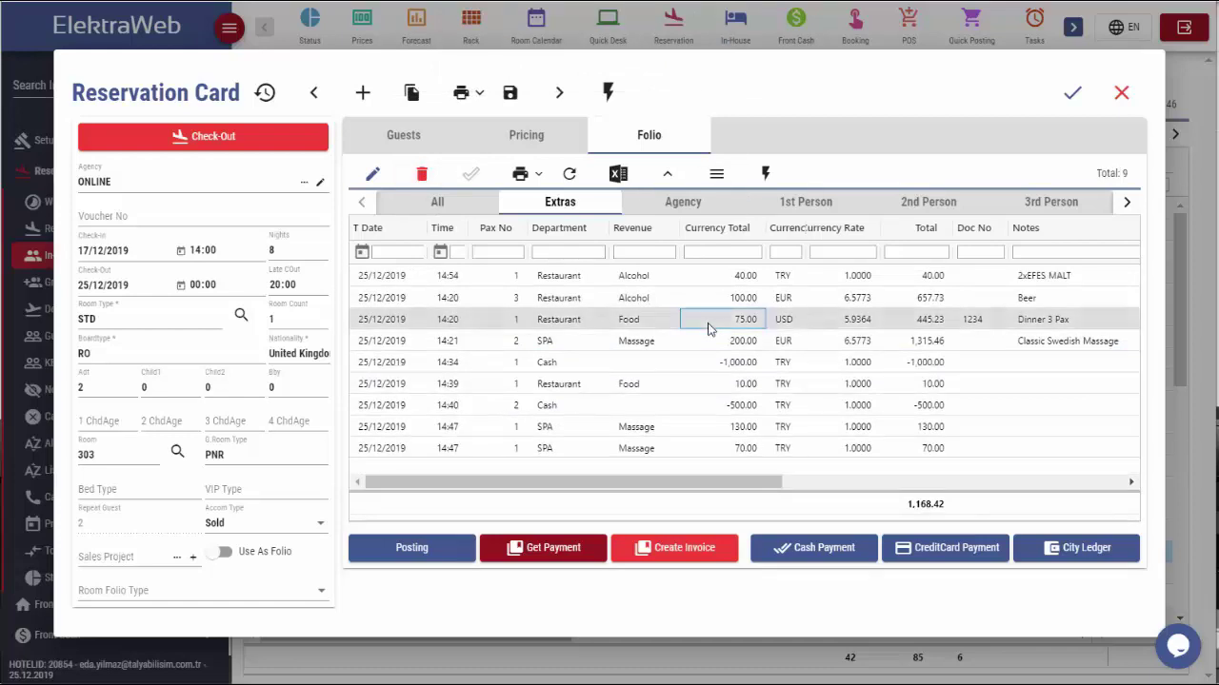
{"action": "left_click", "coordinate": [765, 173]}
{"action": "left_click", "coordinate": [809, 345]}
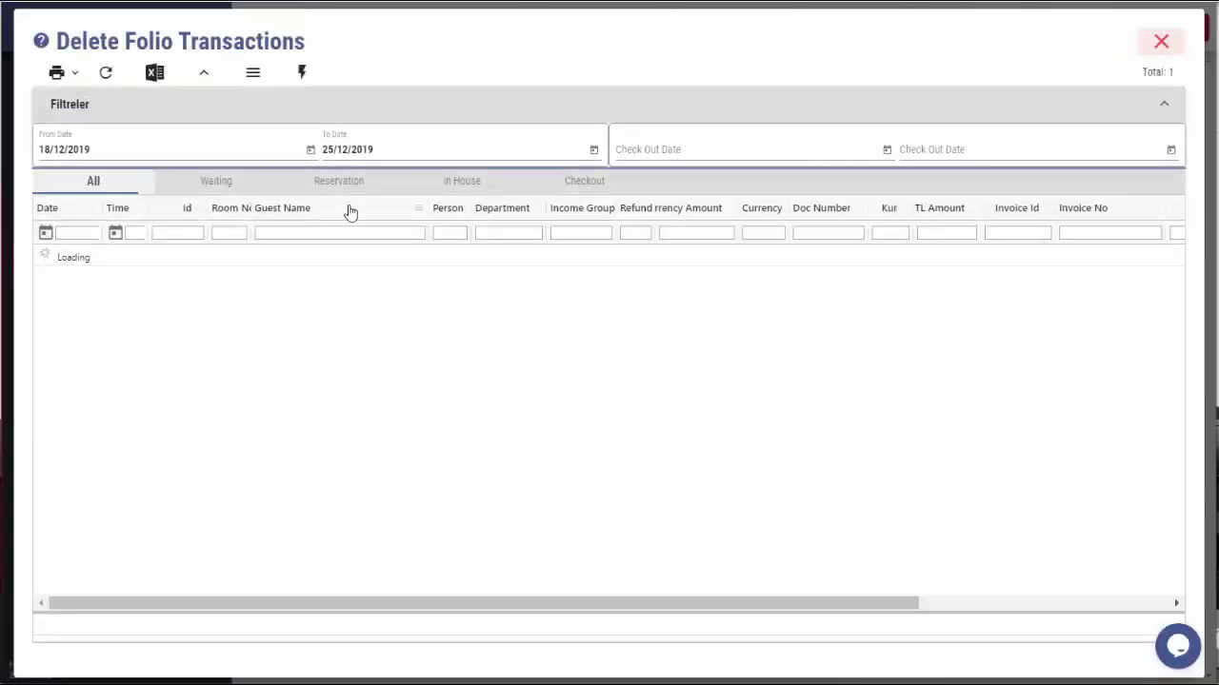
{"action": "left_click", "coordinate": [1160, 44]}
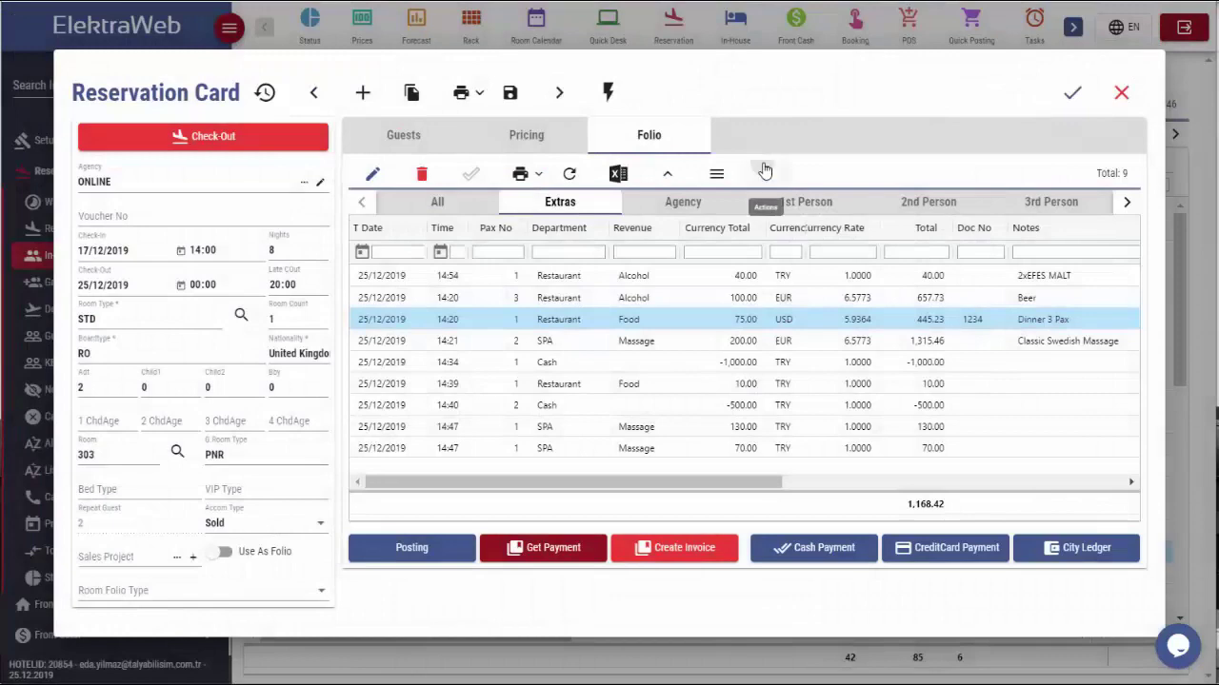
{"action": "left_click", "coordinate": [764, 171]}
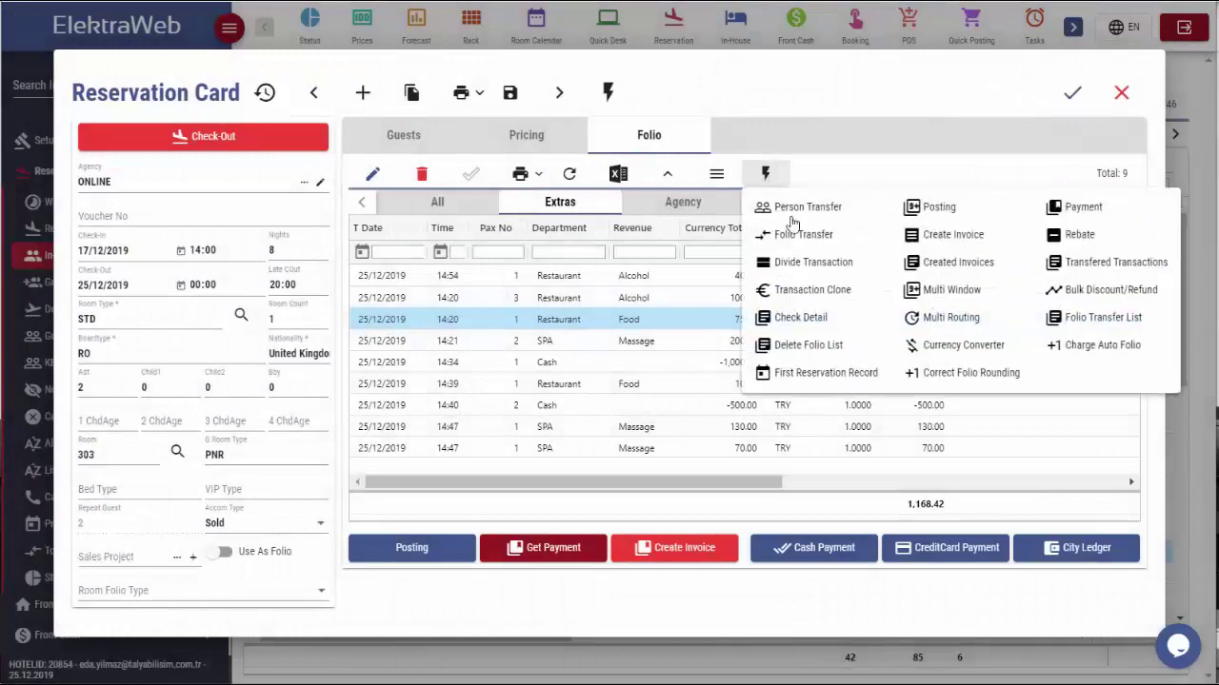
- View the first reservation record of the 350 TRY accommodation transaction in the Agency folio, and close that record
{"action": "left_click", "coordinate": [667, 385]}
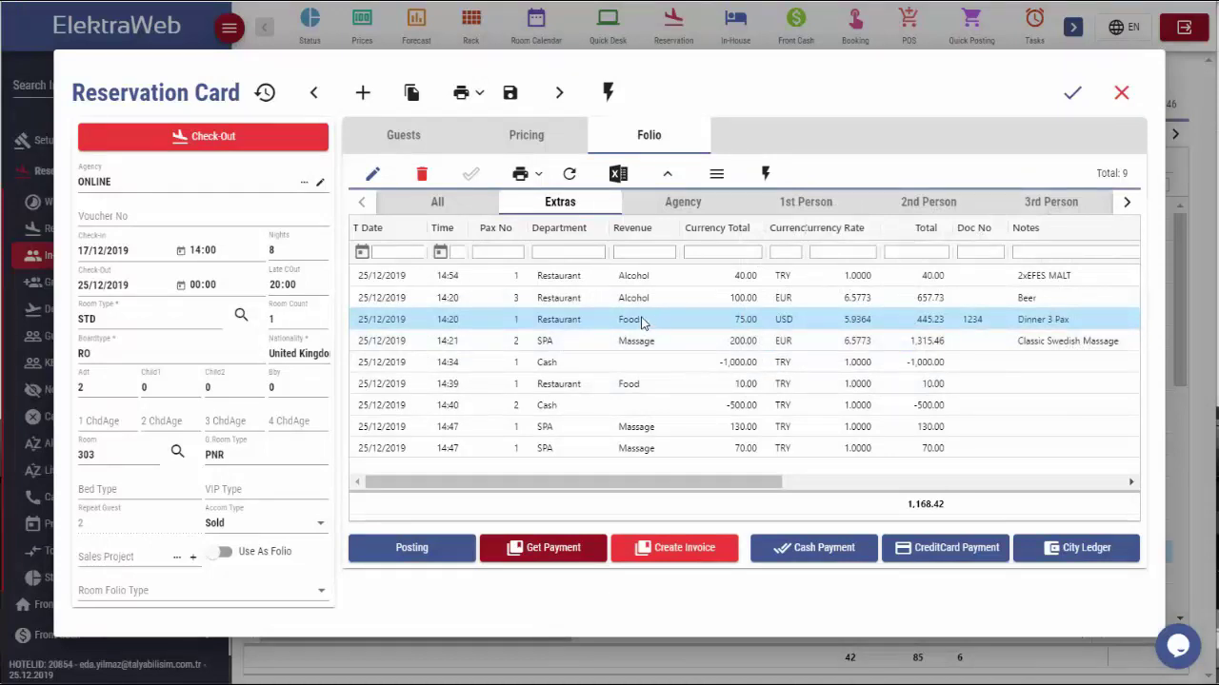
{"action": "left_click", "coordinate": [682, 202]}
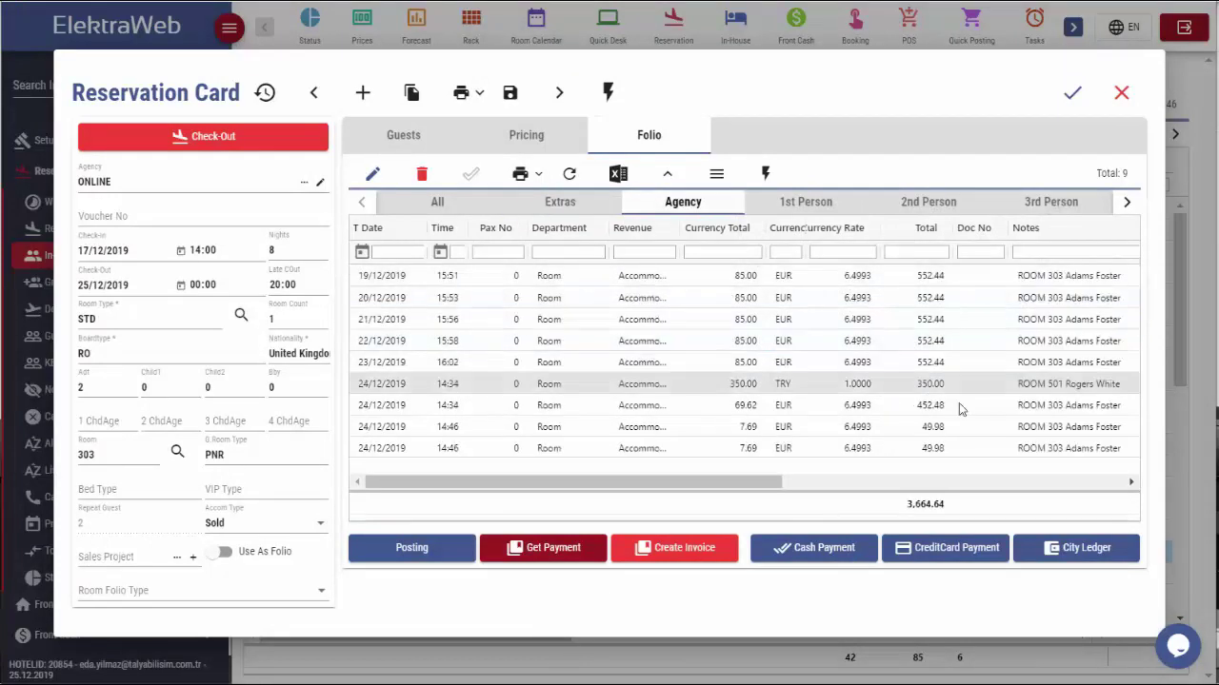
{"action": "left_click", "coordinate": [1050, 389]}
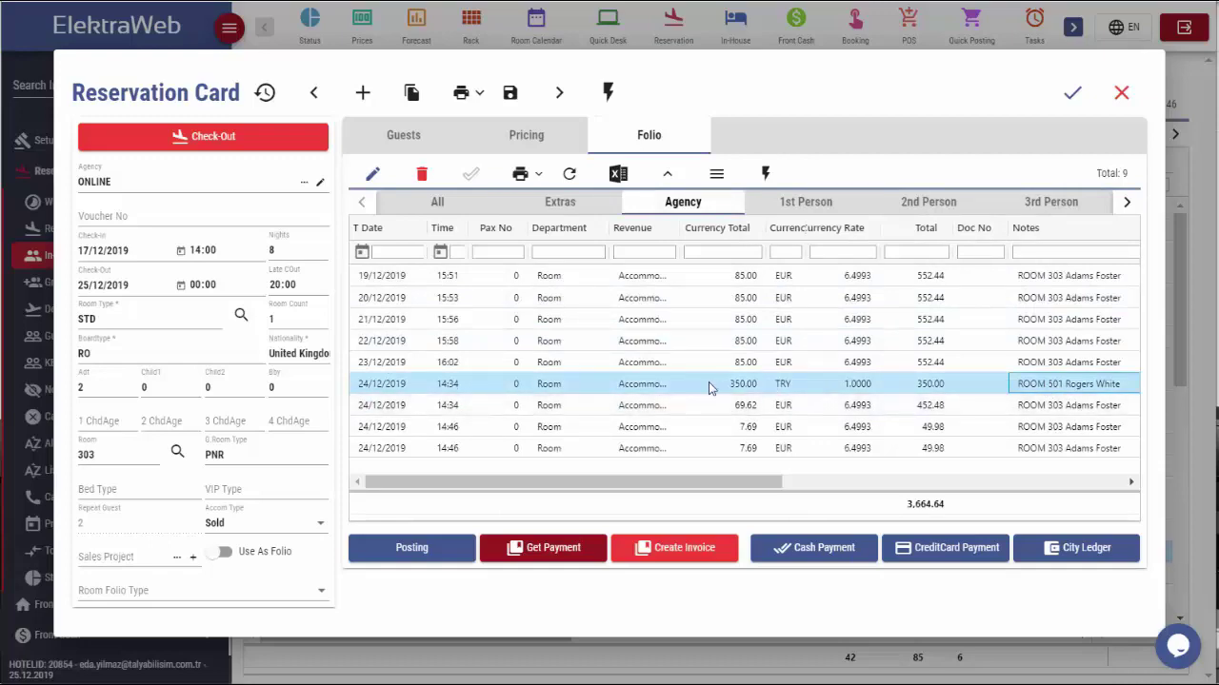
{"action": "left_click", "coordinate": [765, 174]}
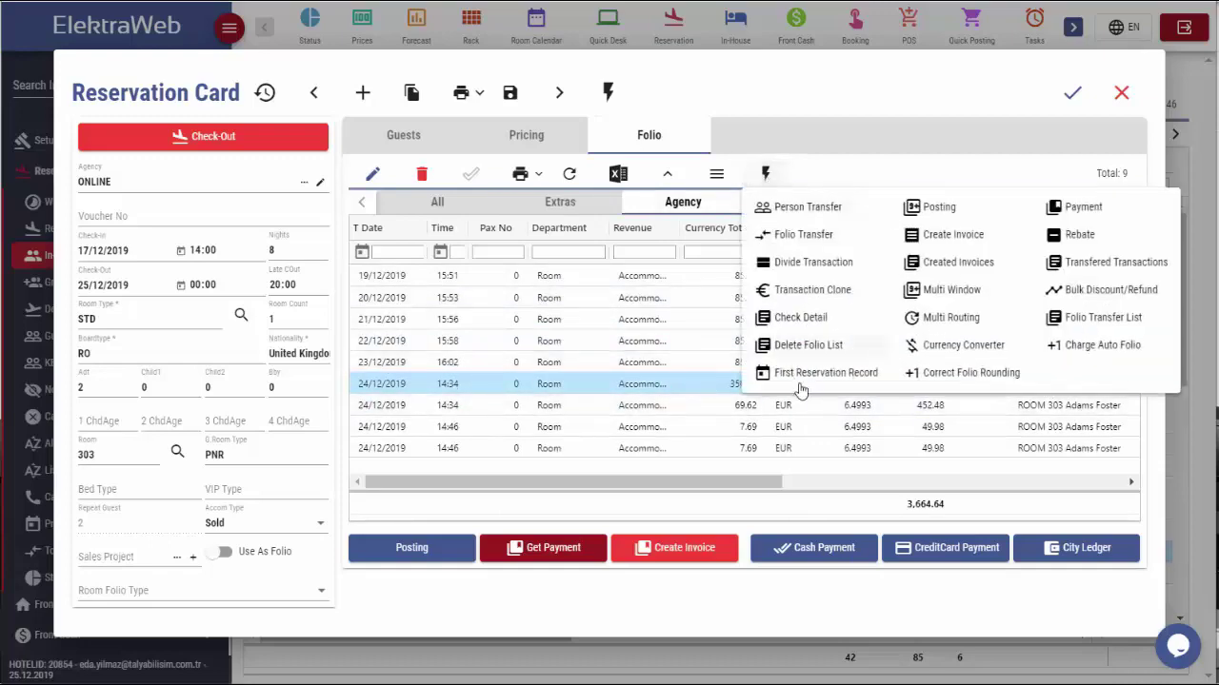
{"action": "left_click", "coordinate": [797, 374]}
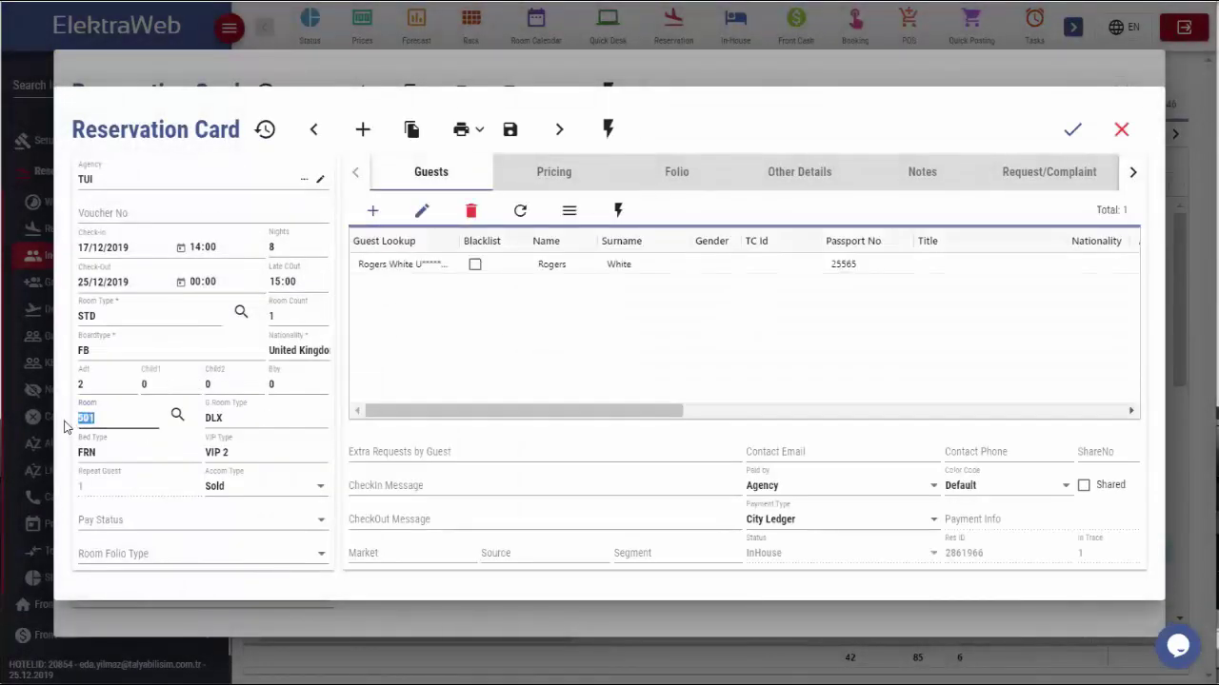
{"action": "left_click", "coordinate": [1120, 129]}
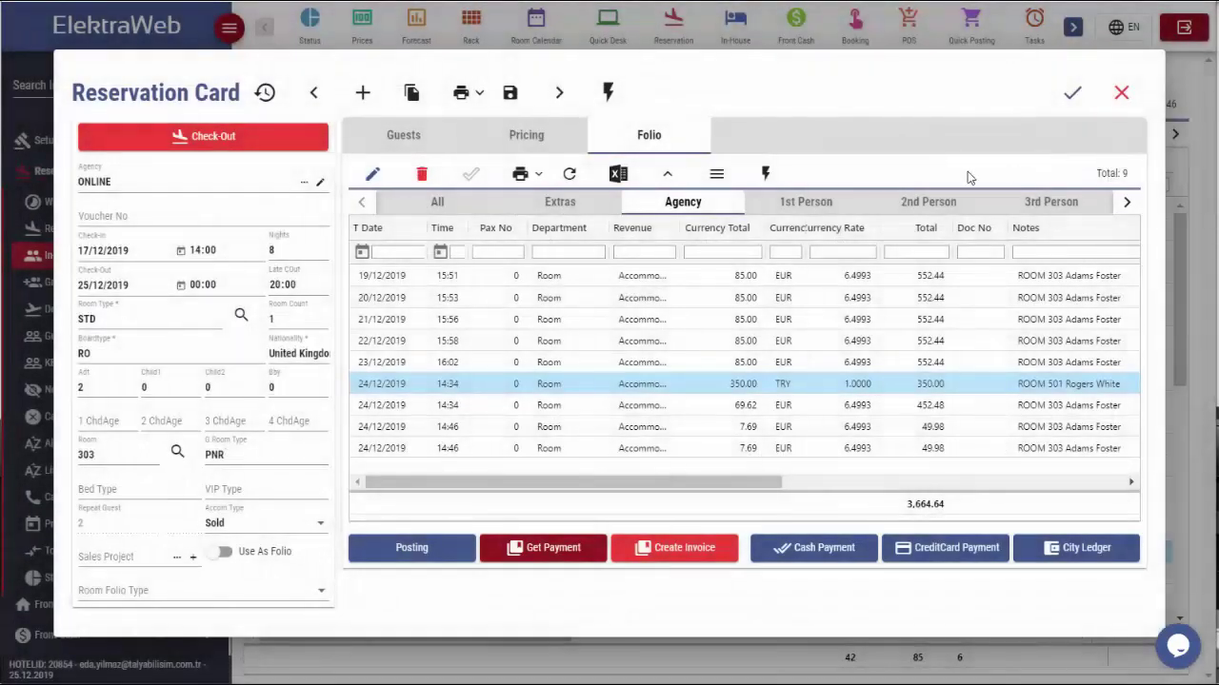
- In the Multi Window view, group 1. Window by Department and move its Restaurant group to 4. Window
{"action": "left_click", "coordinate": [765, 173]}
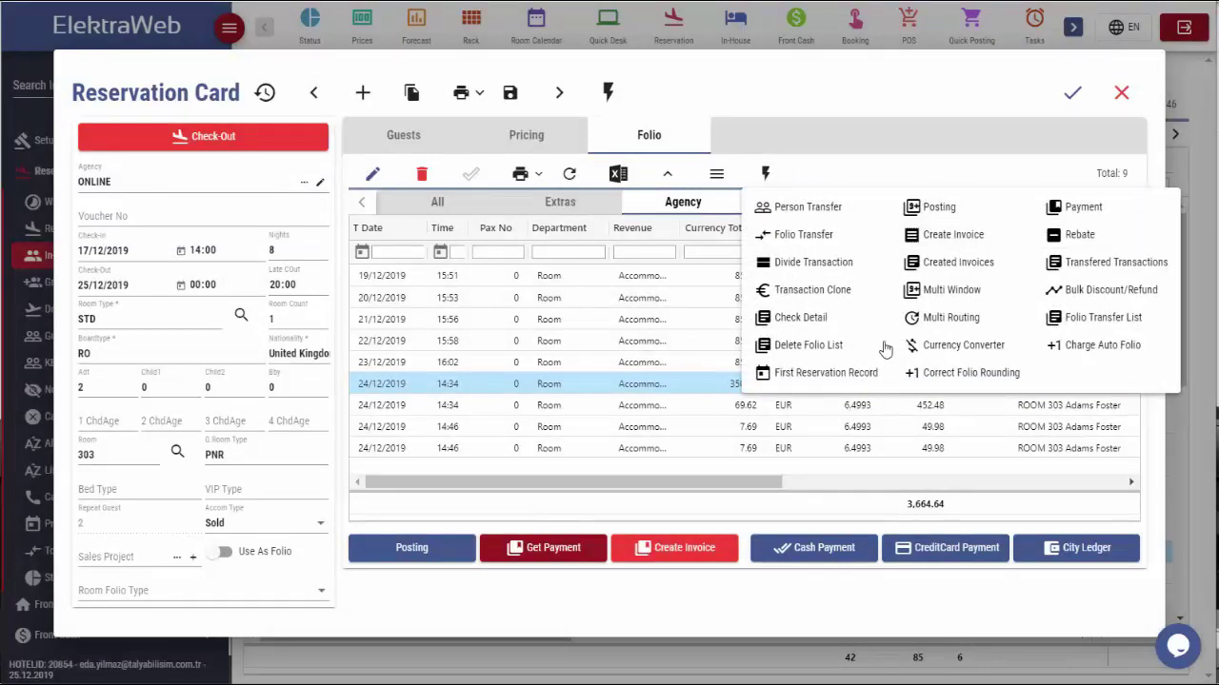
{"action": "left_click", "coordinate": [962, 298]}
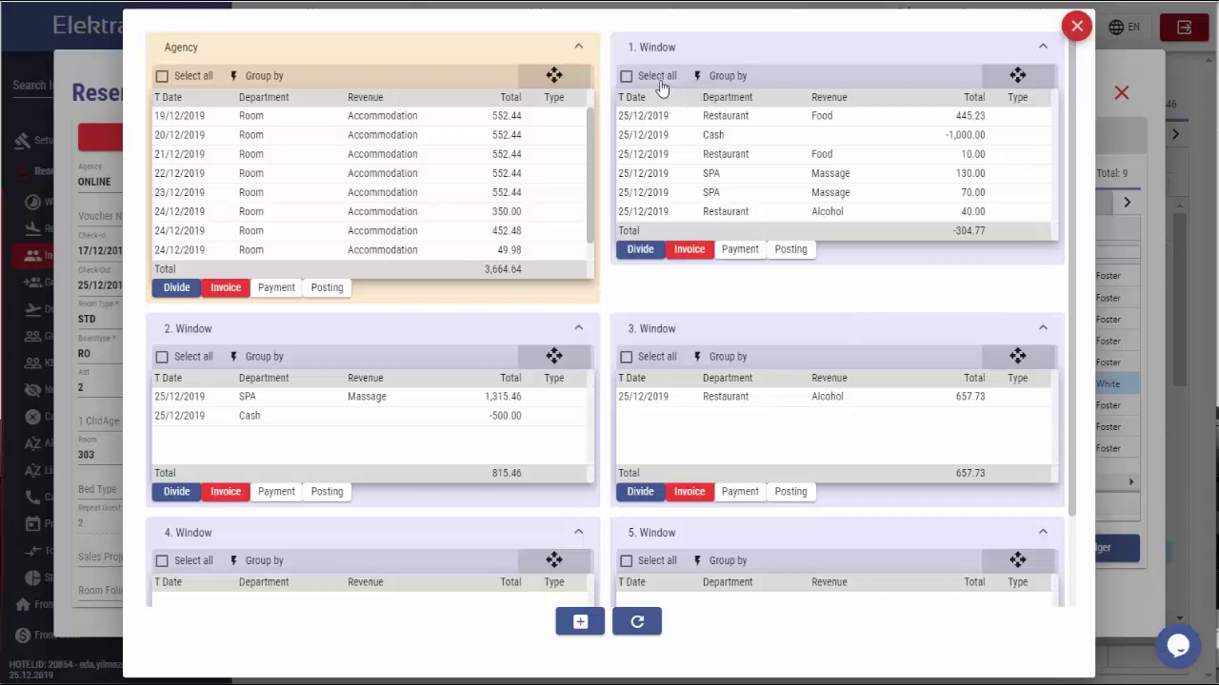
{"action": "left_click", "coordinate": [708, 82]}
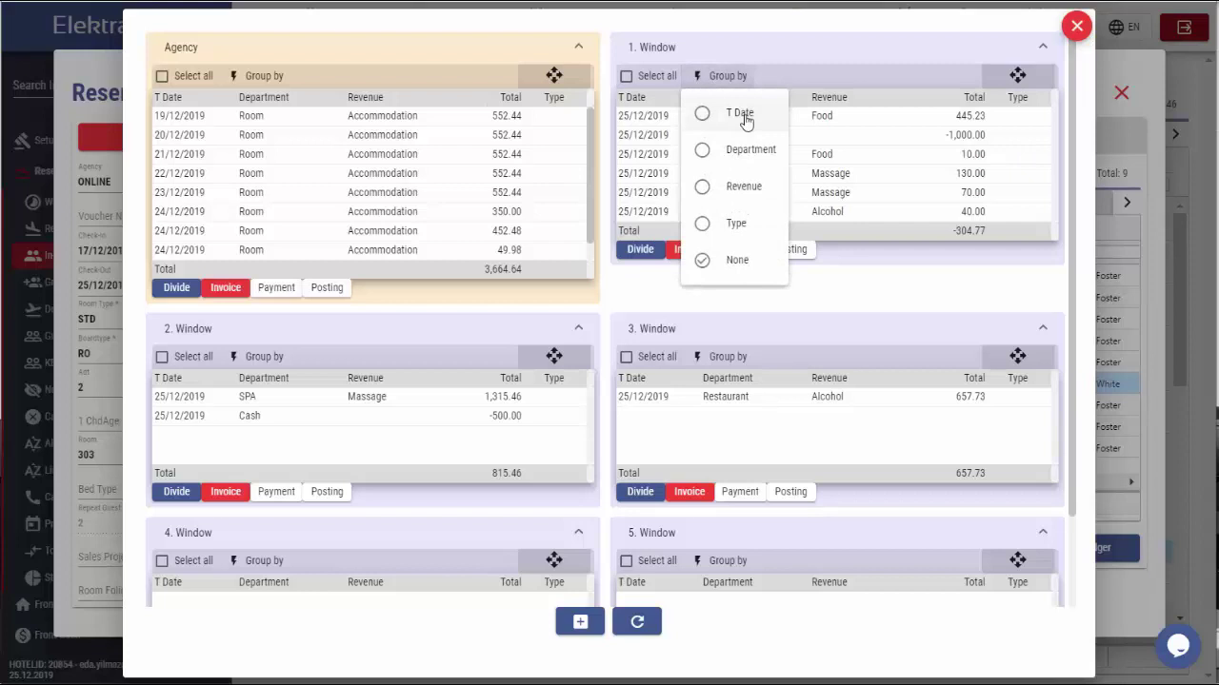
{"action": "left_click", "coordinate": [699, 154]}
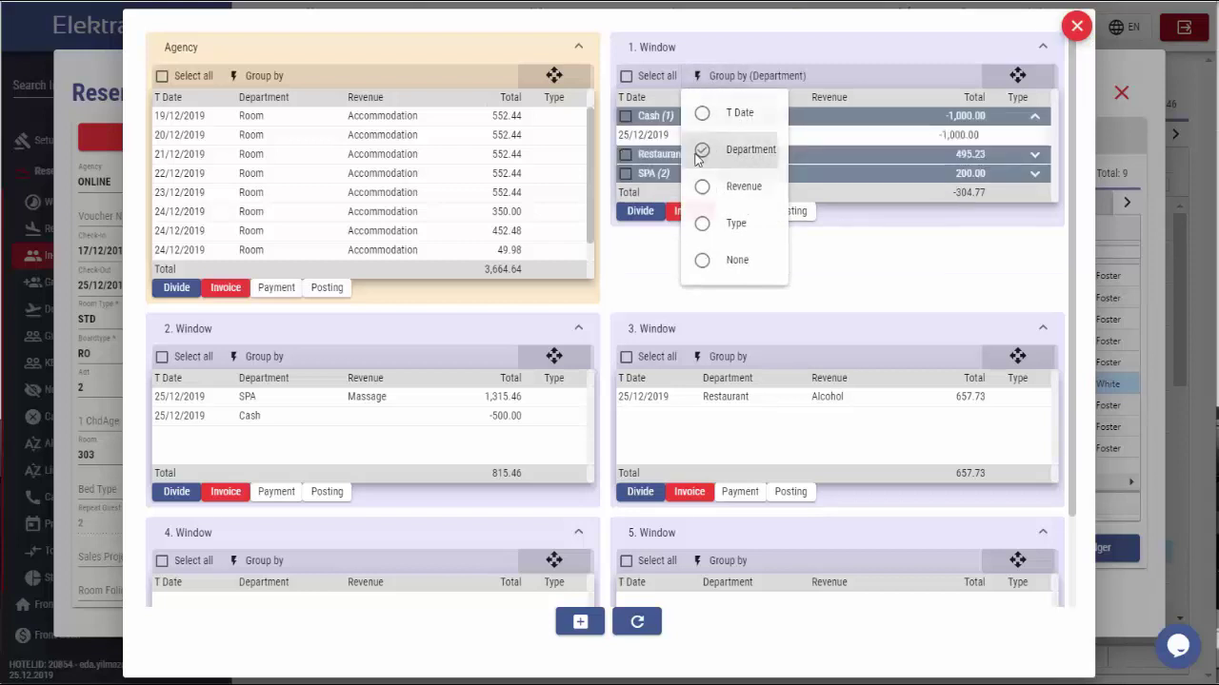
{"action": "left_click", "coordinate": [625, 155]}
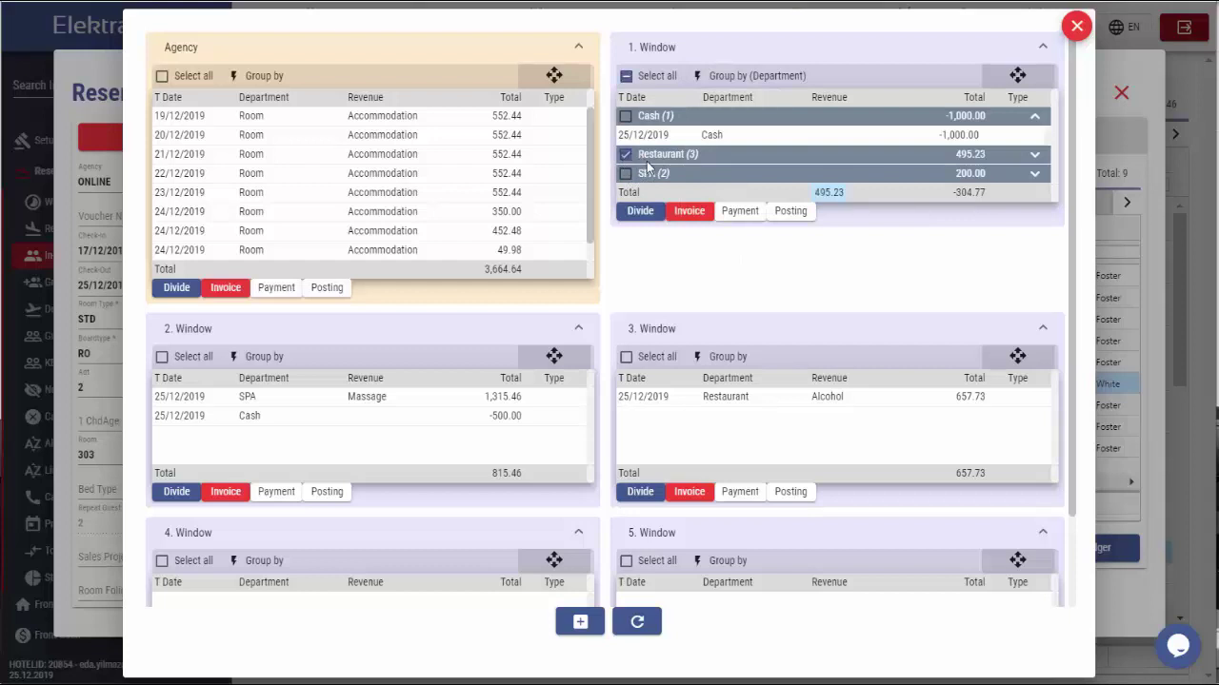
{"action": "left_click_drag", "start_coordinate": [1017, 74], "coordinate": [559, 219]}
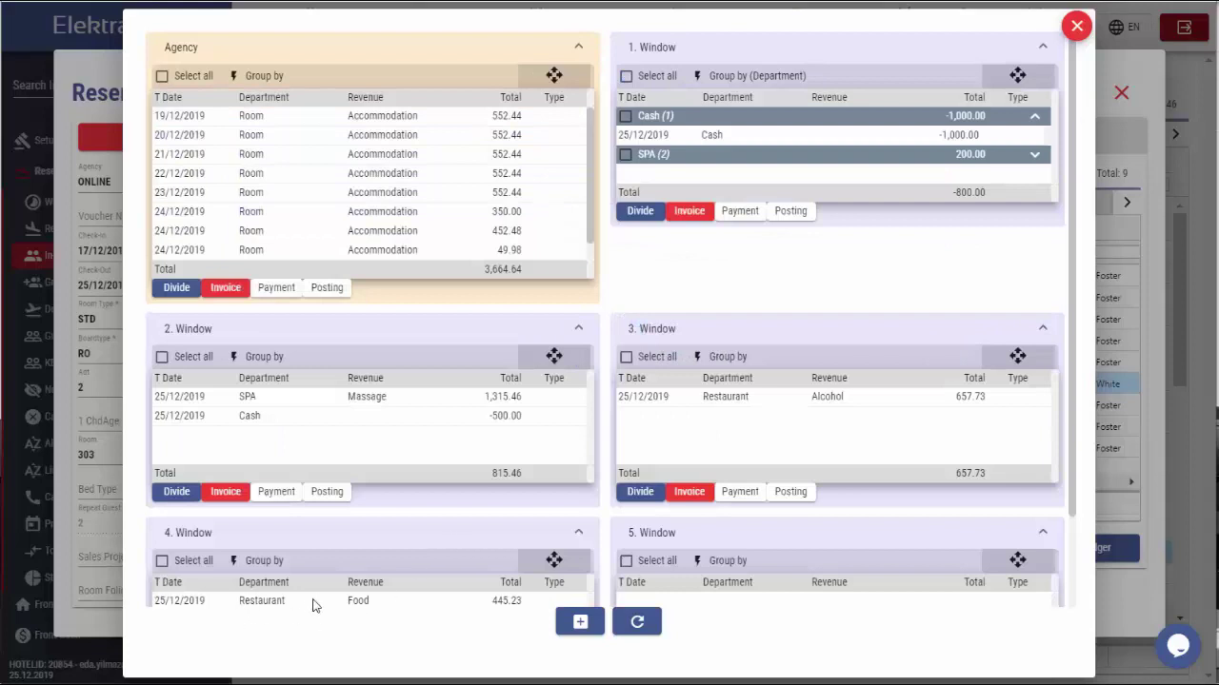
- Move the Agency accommodation transactions of 21/12/2019, 23/12/2019 and the 452.48 one of 24/12/2019 to 5. Window
{"action": "left_click", "coordinate": [269, 153]}
{"action": "left_click", "coordinate": [273, 192]}
{"action": "left_click", "coordinate": [282, 229]}
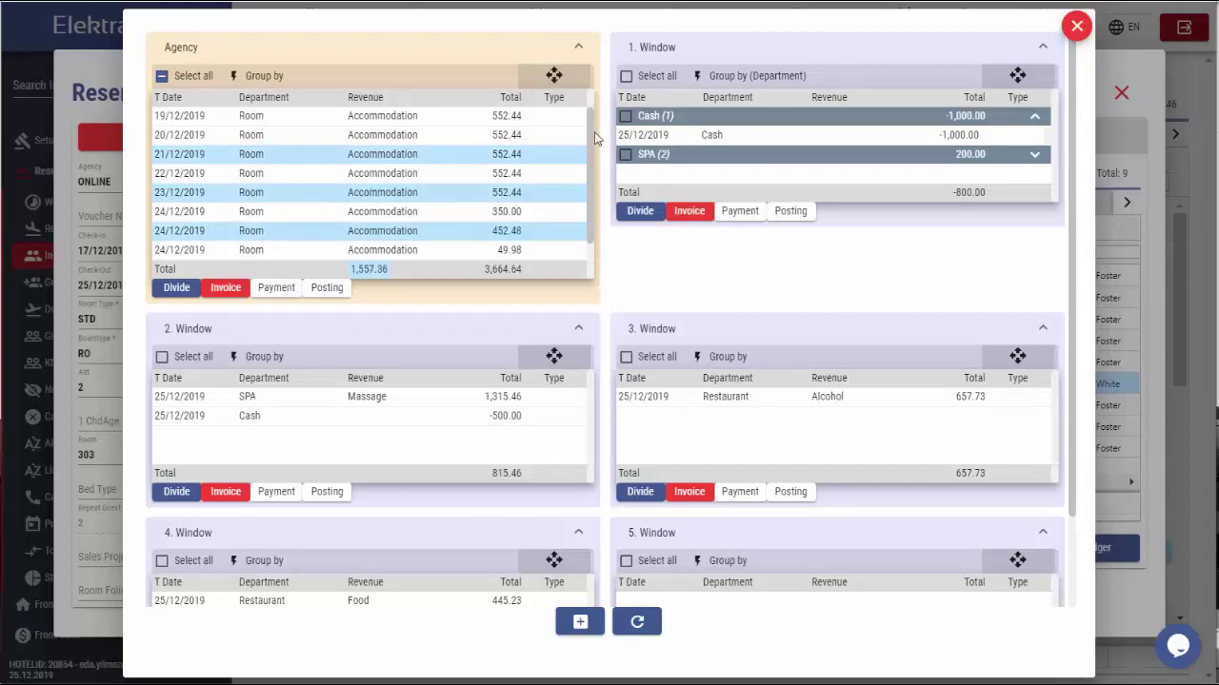
{"action": "left_click_drag", "start_coordinate": [551, 73], "coordinate": [1023, 214]}
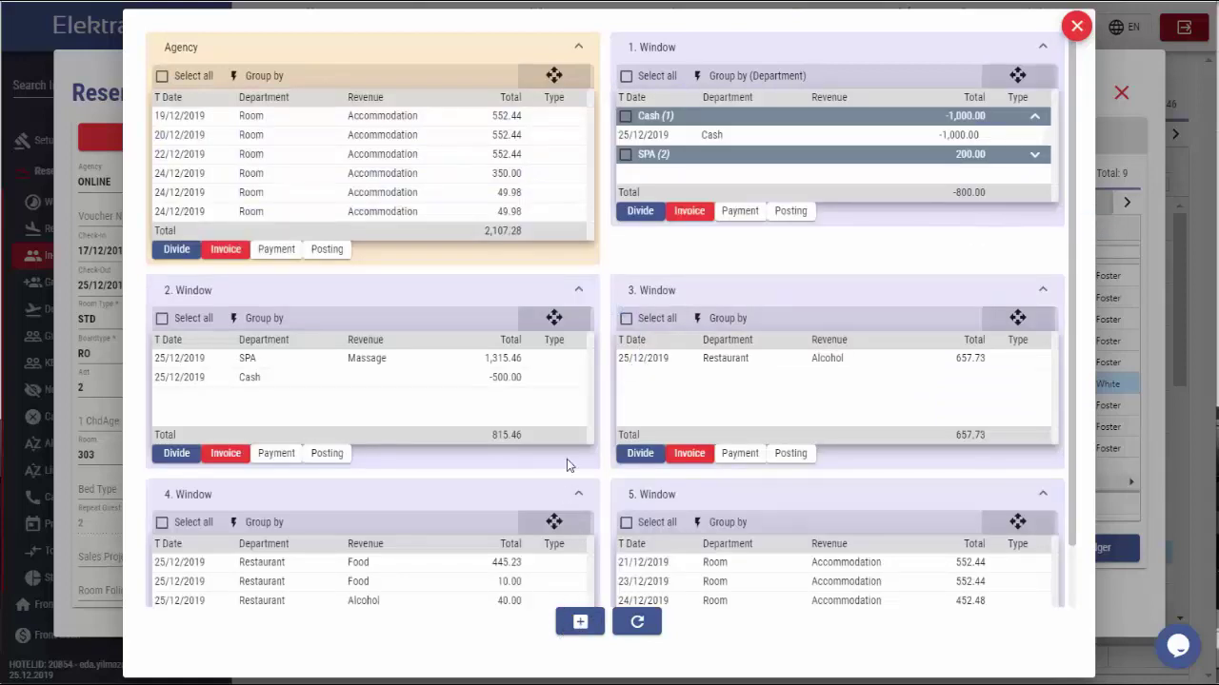
- Collapse and re-expand the Agency and 1. Window sections, select all Agency transactions, and close the Multi Window view
{"action": "left_click", "coordinate": [571, 50]}
{"action": "left_click", "coordinate": [1019, 49]}
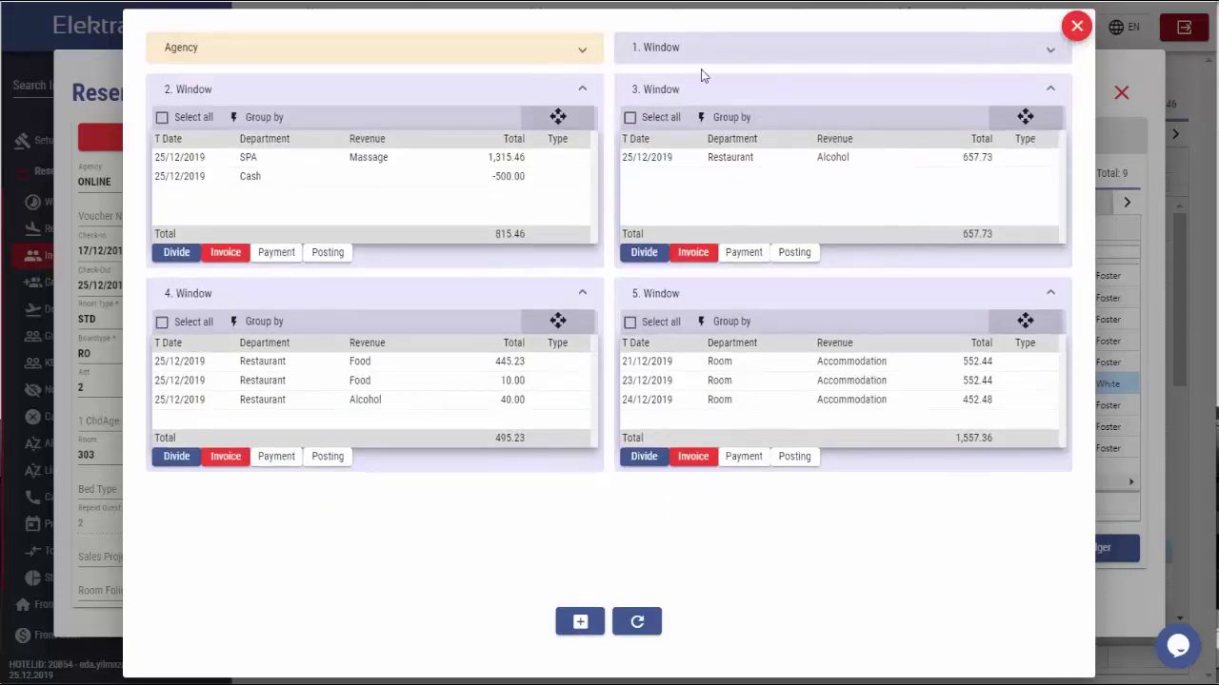
{"action": "left_click", "coordinate": [581, 88]}
{"action": "left_click", "coordinate": [582, 89]}
{"action": "left_click", "coordinate": [582, 50]}
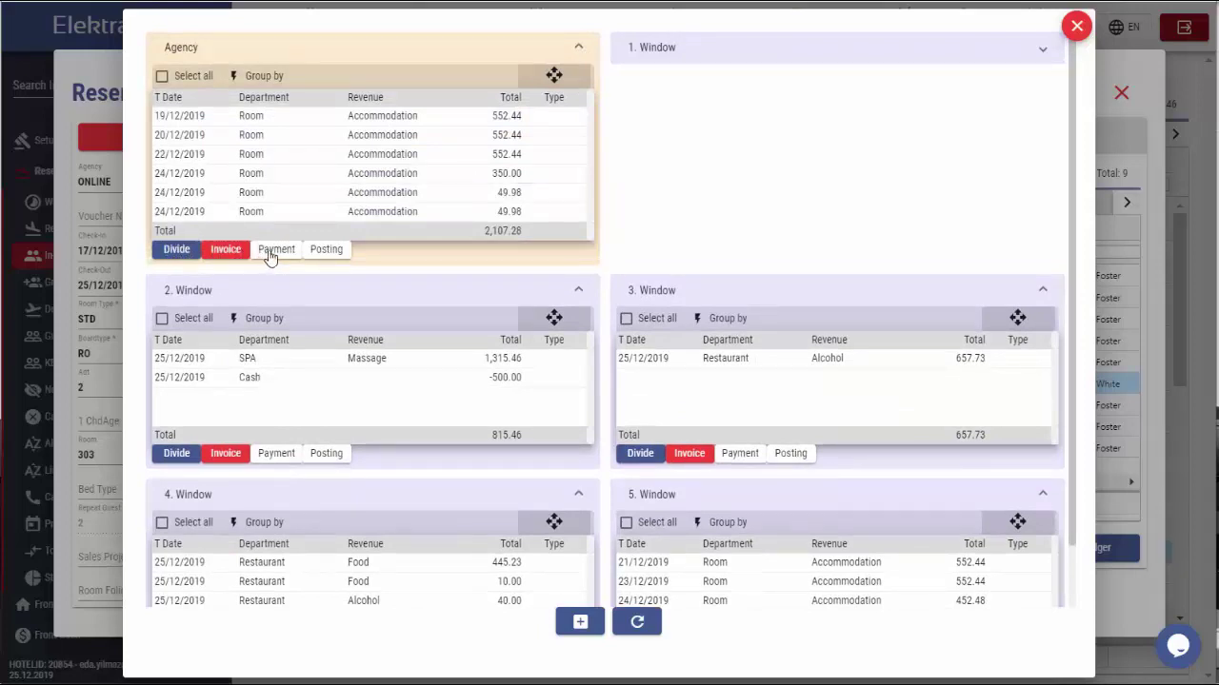
{"action": "left_click", "coordinate": [675, 56]}
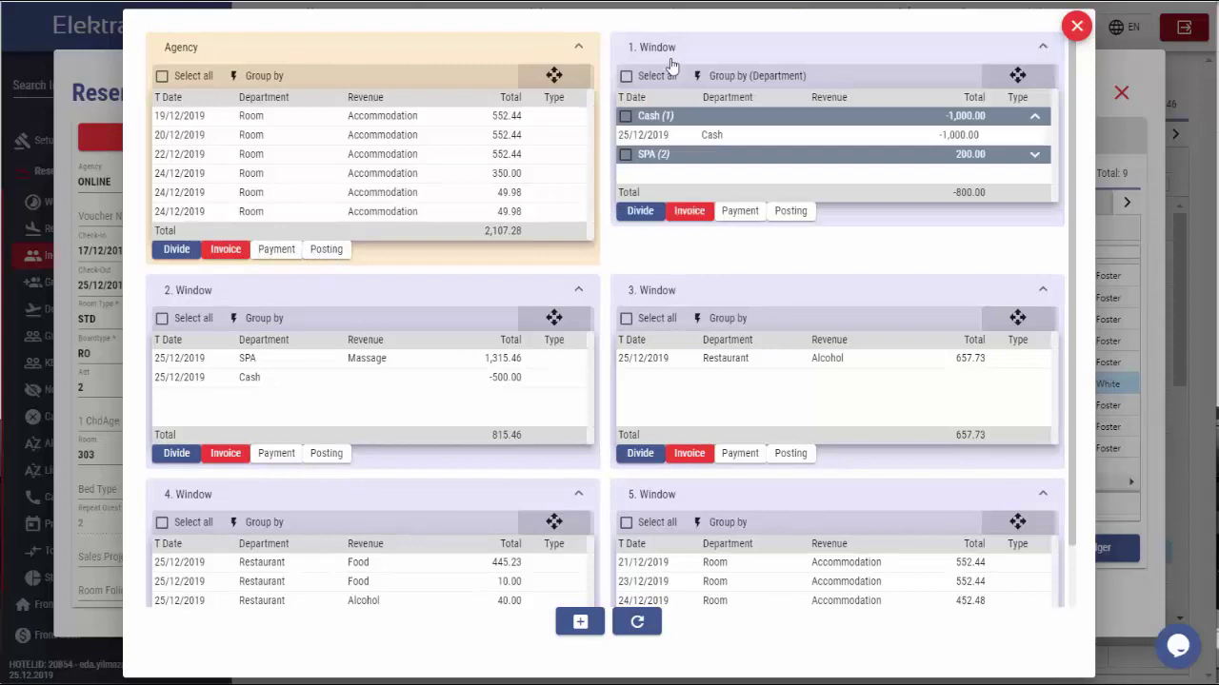
{"action": "left_click", "coordinate": [162, 75]}
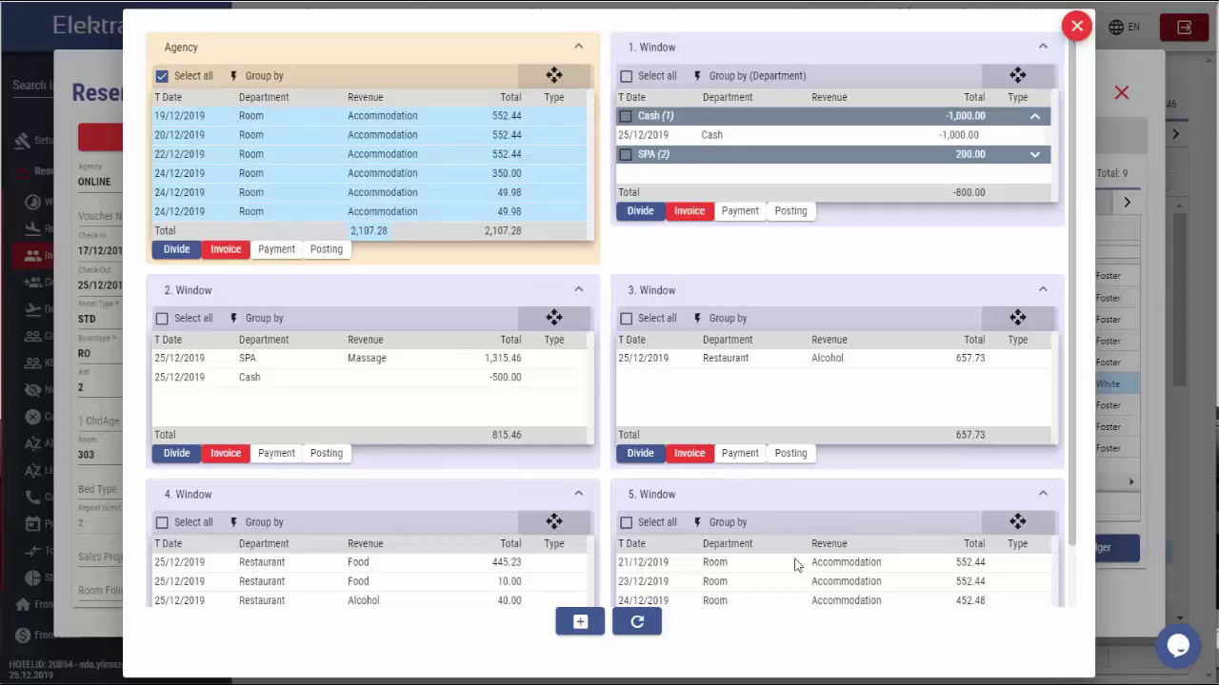
{"action": "left_click", "coordinate": [1076, 25]}
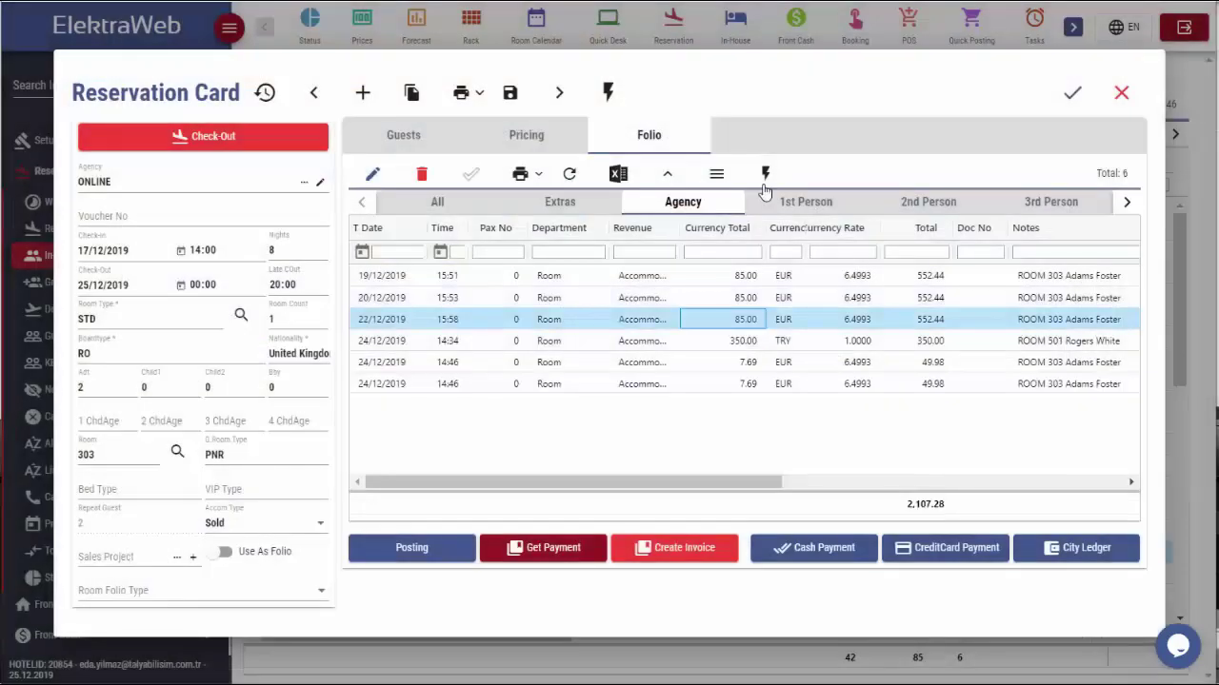
- View the Agency folio balance in the Currency Converter using the rates of 11/12/2019, and close the converter
{"action": "left_click", "coordinate": [769, 172]}
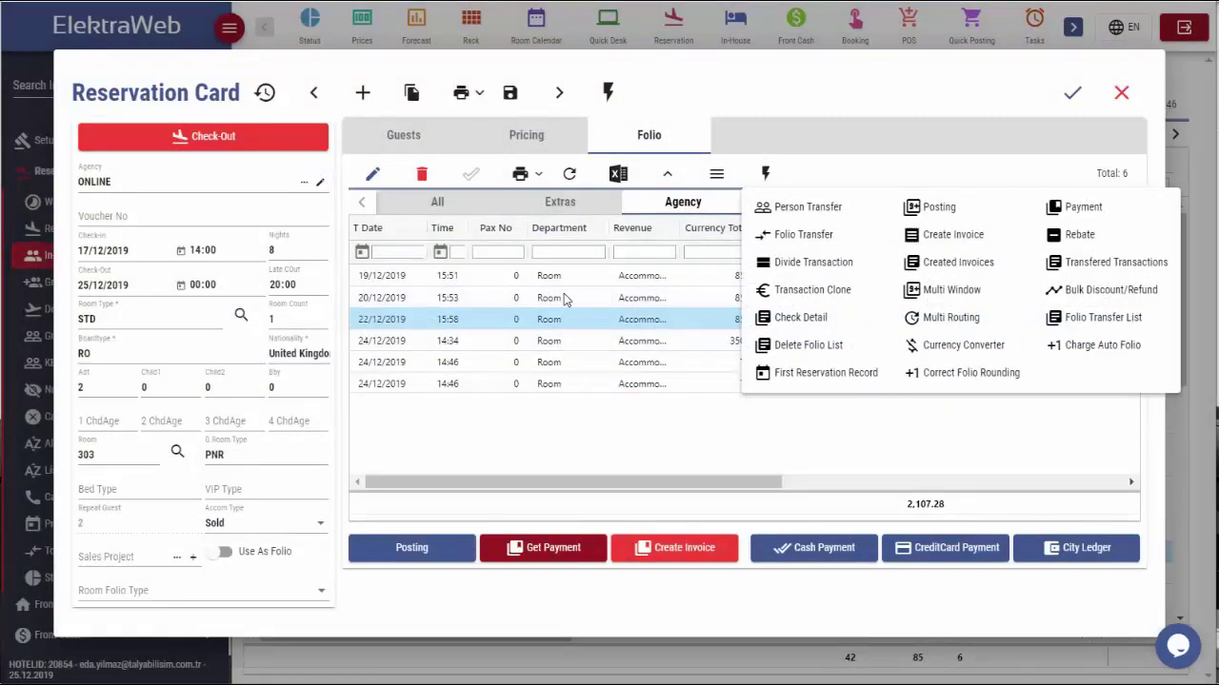
{"action": "left_click", "coordinate": [955, 348]}
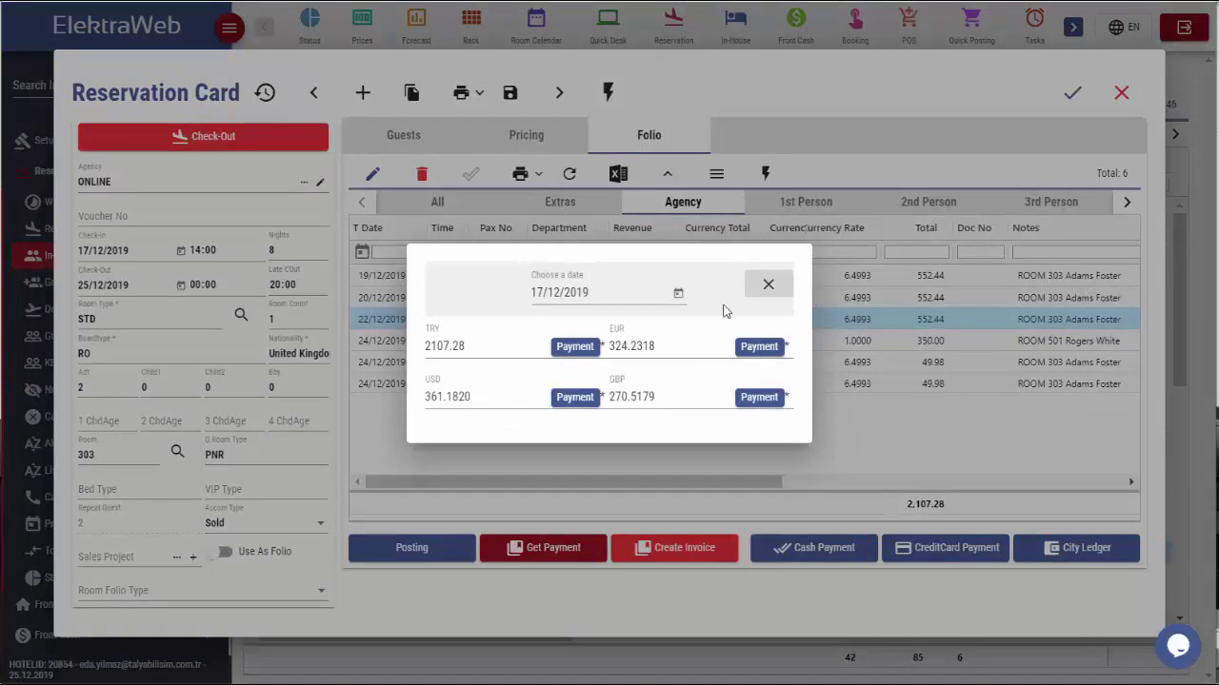
{"action": "left_click", "coordinate": [678, 295]}
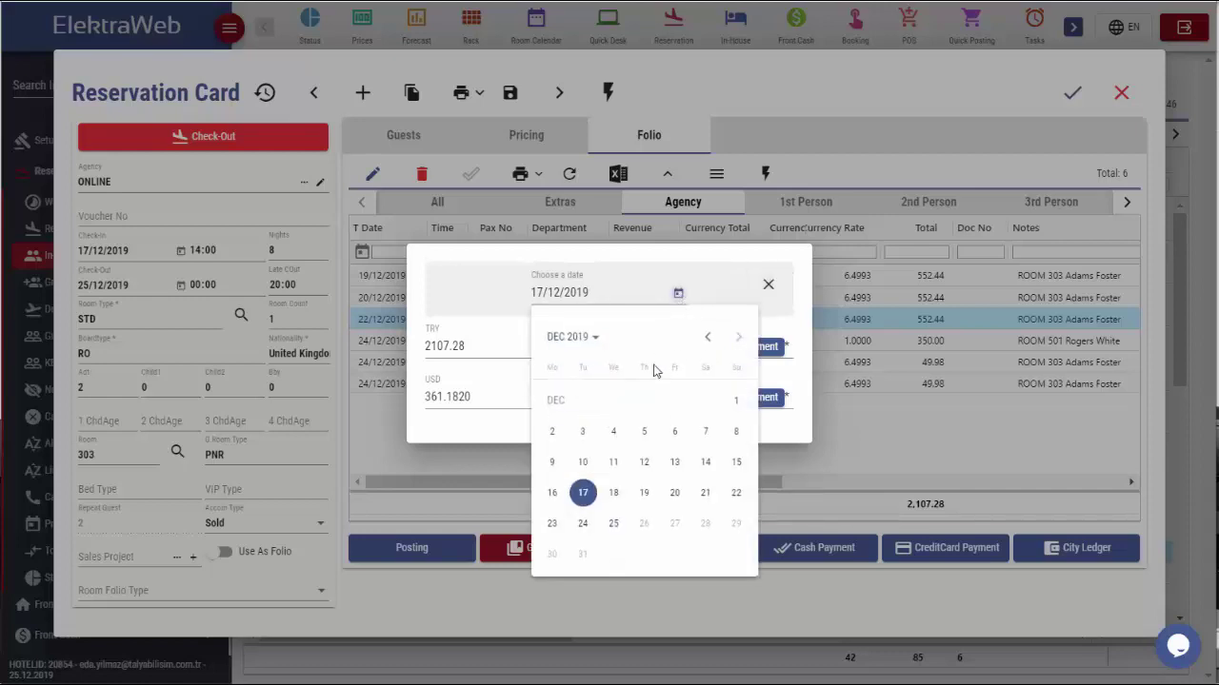
{"action": "left_click", "coordinate": [612, 464]}
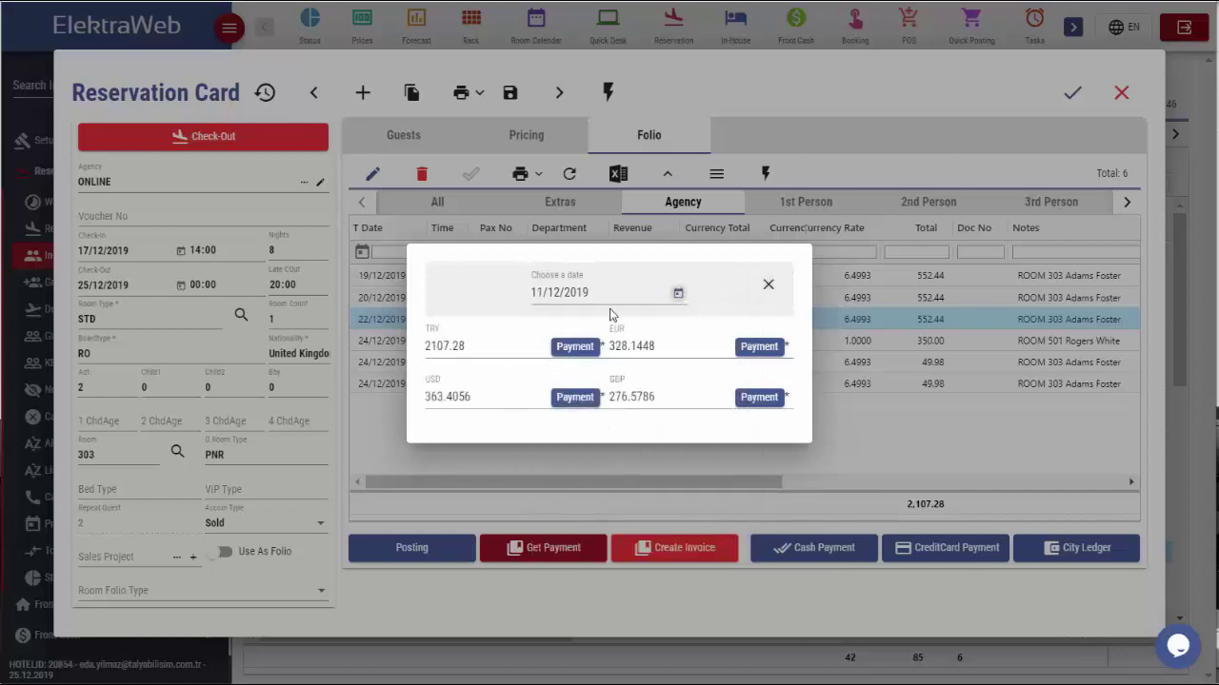
{"action": "left_click", "coordinate": [779, 291]}
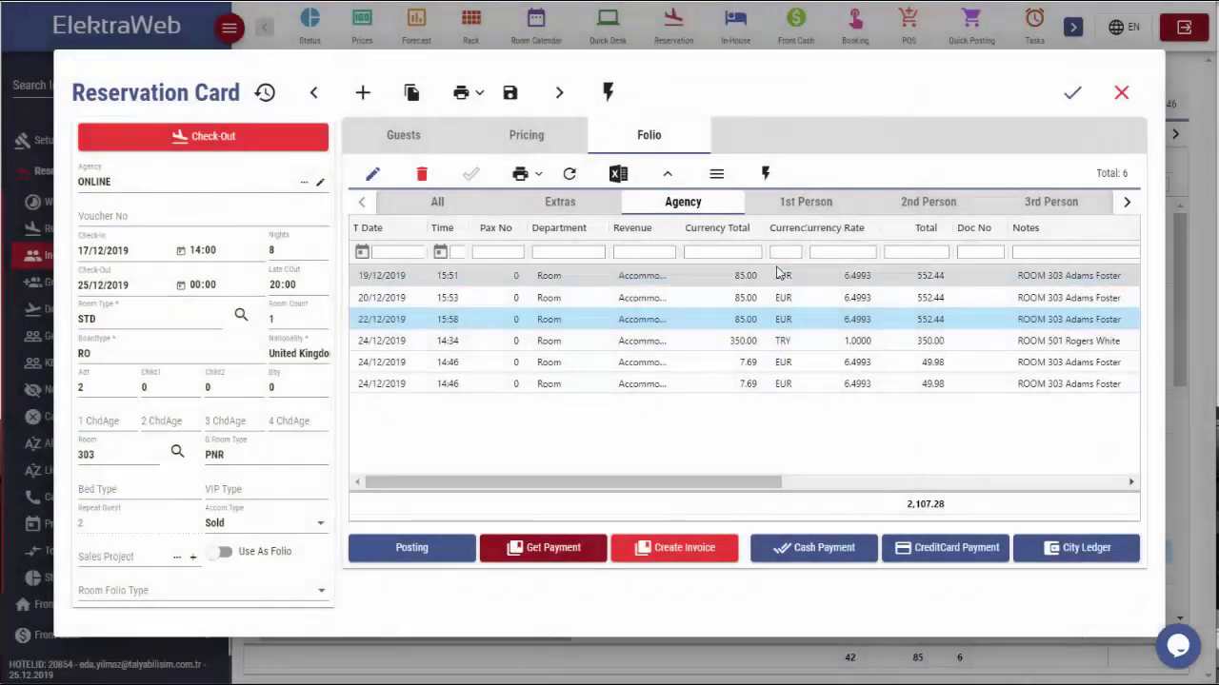
- Rebate 50 EUR from the 20/12/2019 accommodation transaction in the Agency folio
{"action": "left_click", "coordinate": [766, 177]}
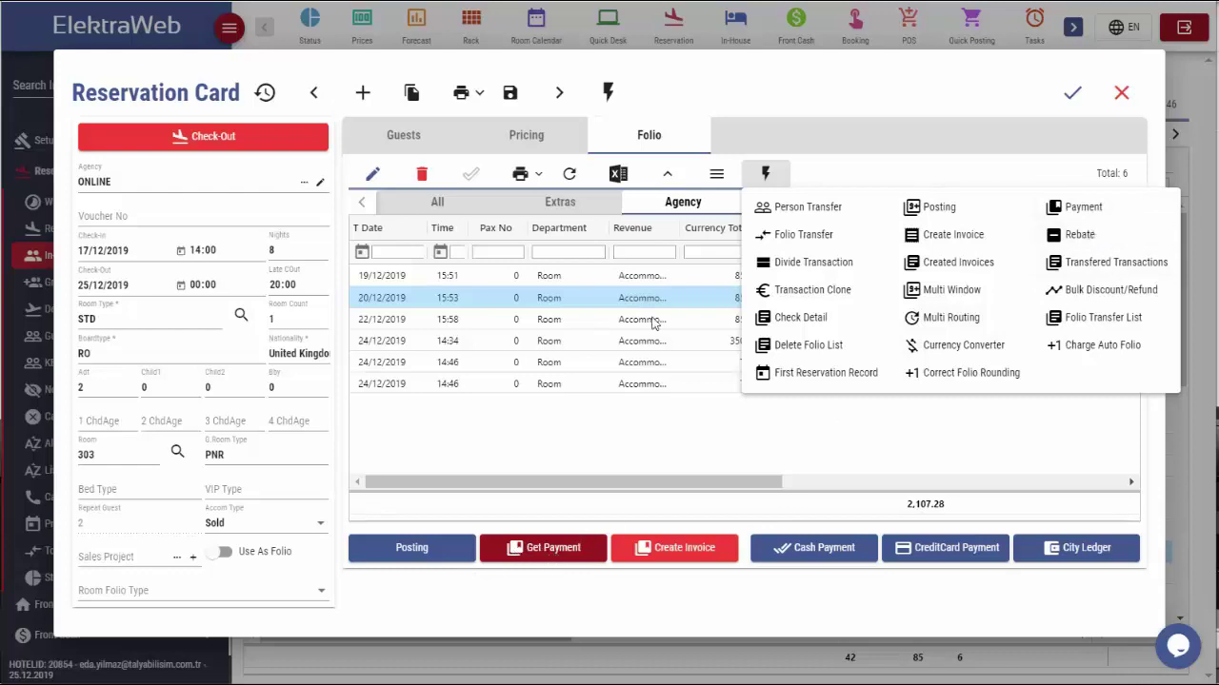
{"action": "left_click", "coordinate": [1077, 236]}
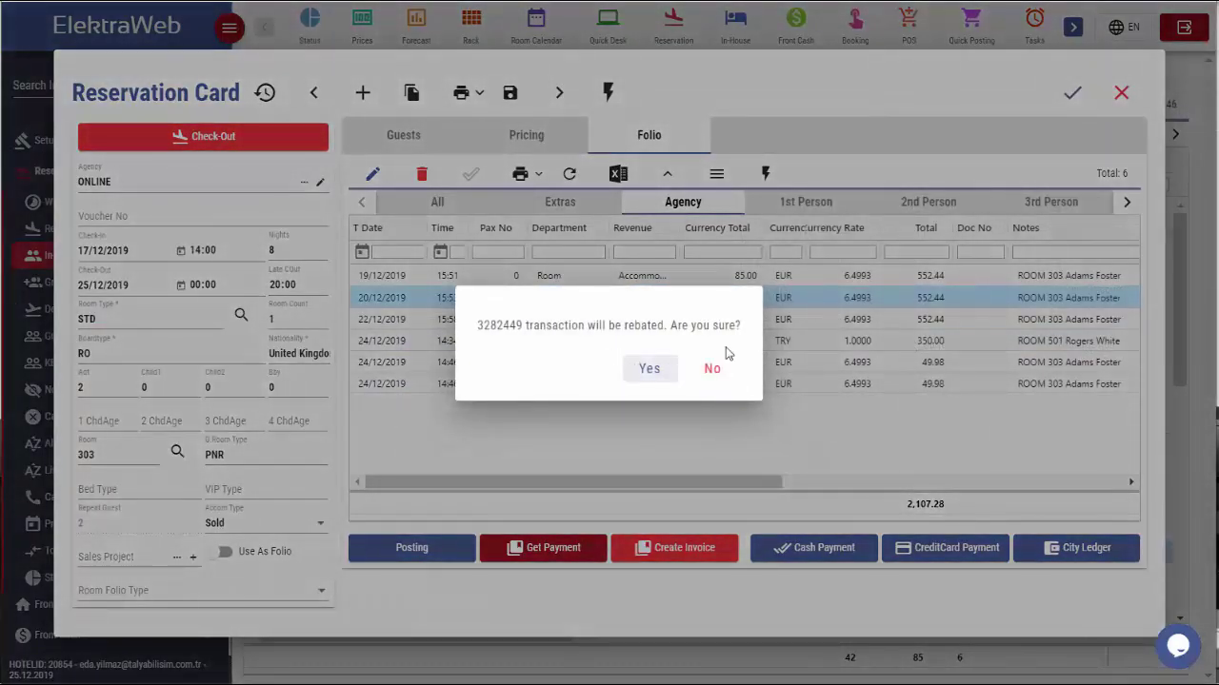
{"action": "left_click", "coordinate": [655, 371]}
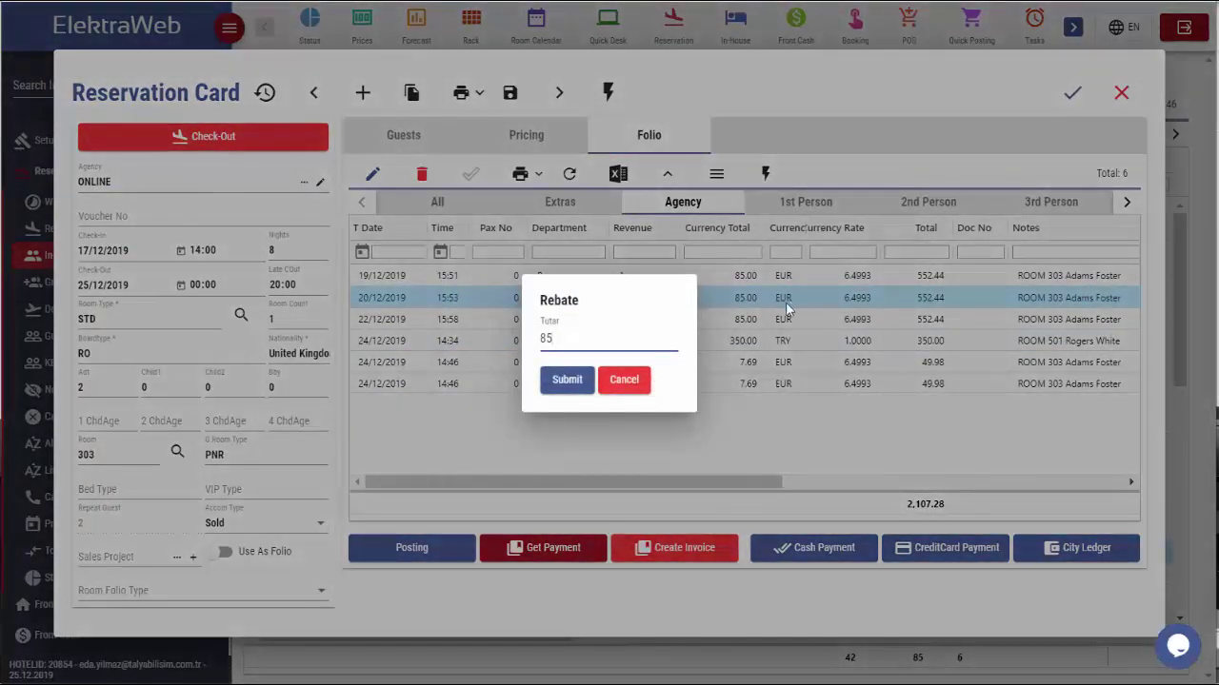
{"action": "double_click", "coordinate": [562, 340]}
{"action": "left_click", "coordinate": [561, 380]}
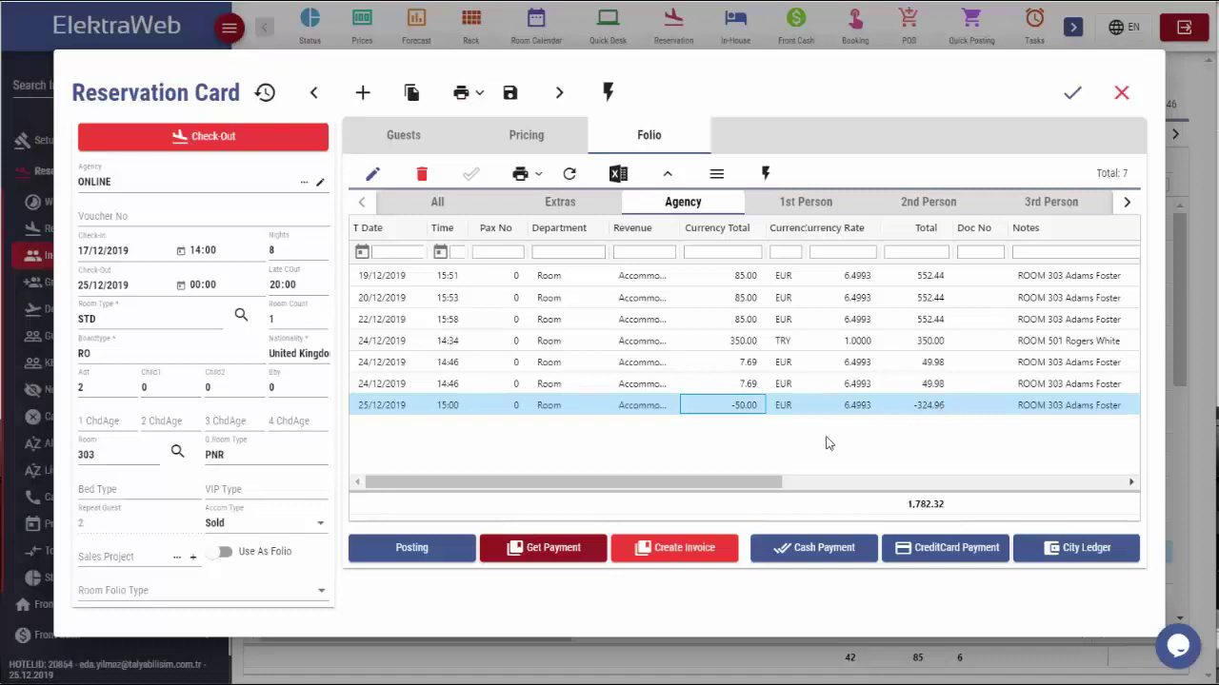
- Check the transferred transactions list for the 20/12/2019 accommodation transaction, and close the list
{"action": "left_click", "coordinate": [720, 299]}
{"action": "left_click", "coordinate": [765, 173]}
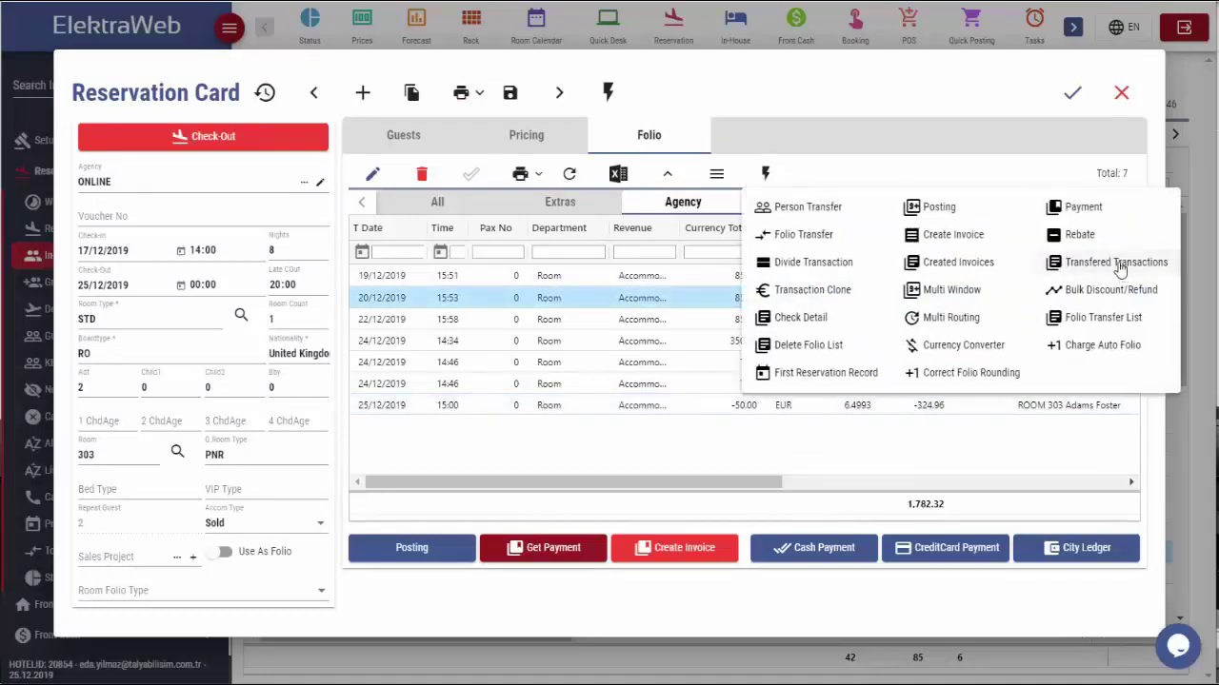
{"action": "left_click", "coordinate": [1120, 271]}
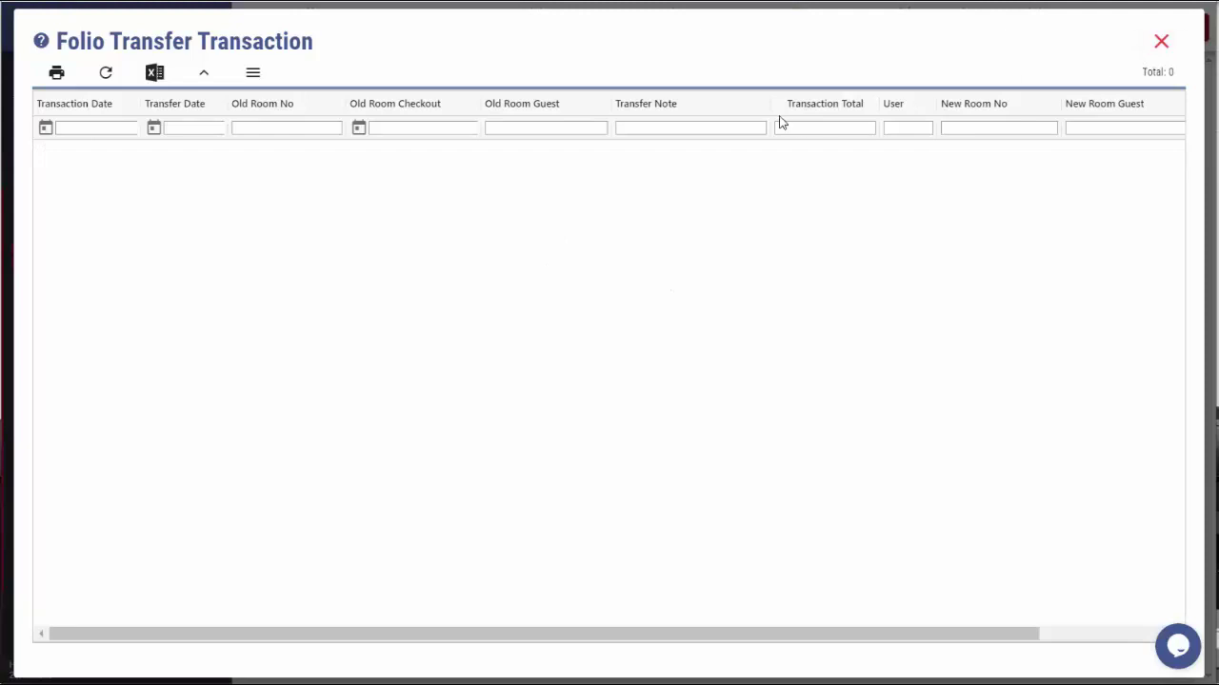
{"action": "left_click", "coordinate": [1164, 43]}
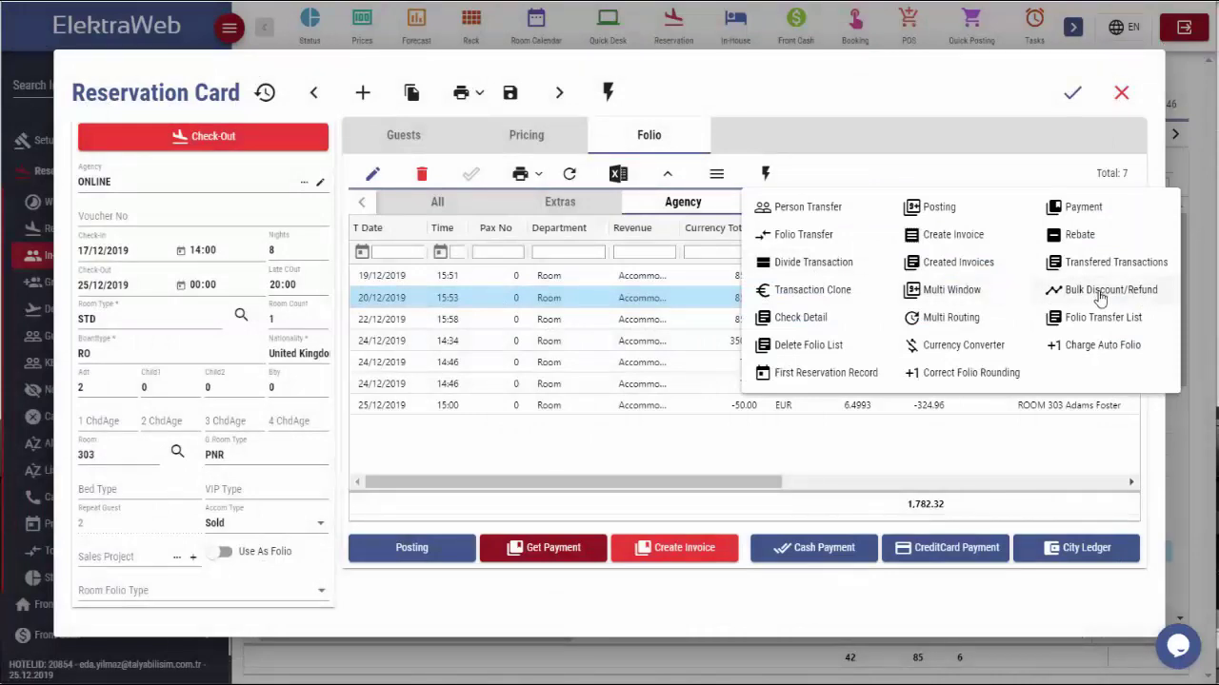
- Apply a 10 percent bulk discount to the two SPA massage transactions in the 1st Person folio
{"action": "left_click", "coordinate": [570, 204]}
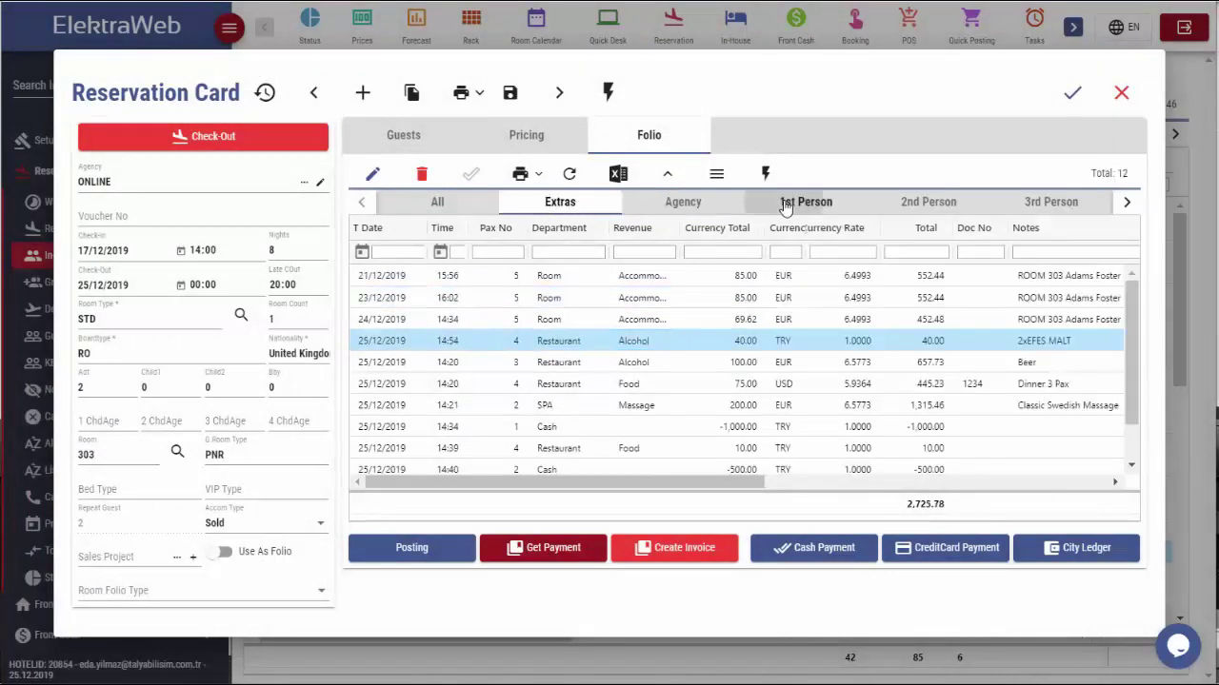
{"action": "left_click", "coordinate": [786, 204]}
{"action": "left_click", "coordinate": [581, 297]}
{"action": "left_click", "coordinate": [583, 320], "text": "ctrl"}
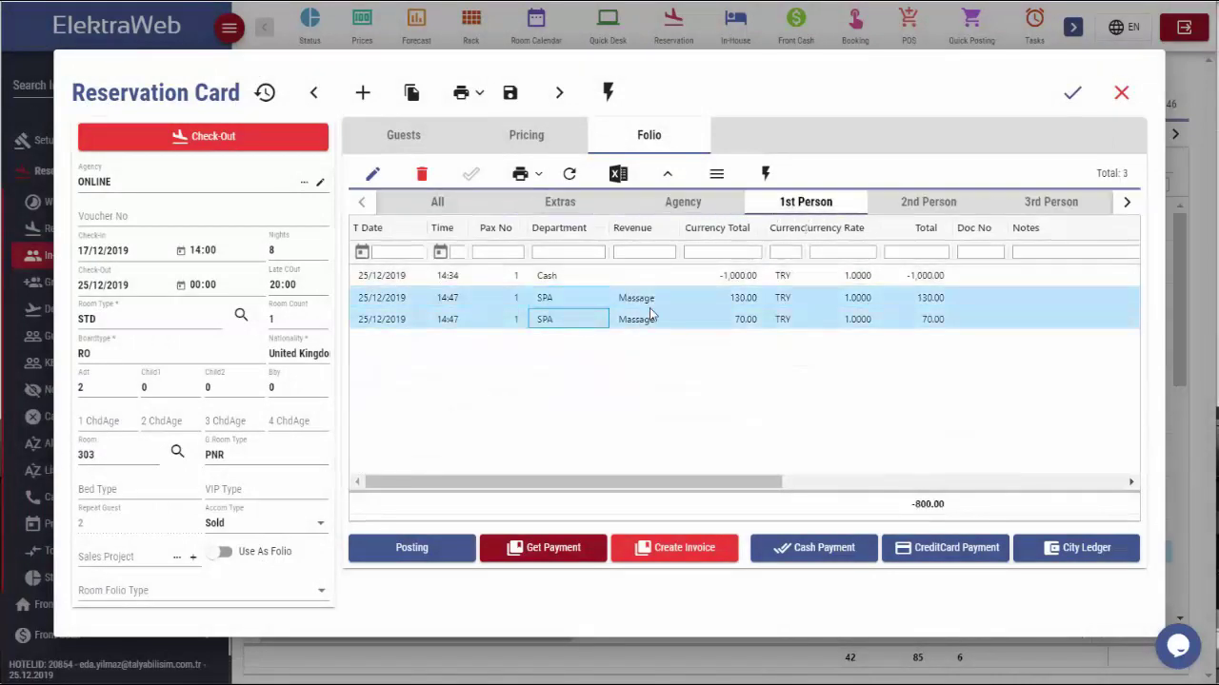
{"action": "left_click", "coordinate": [765, 174]}
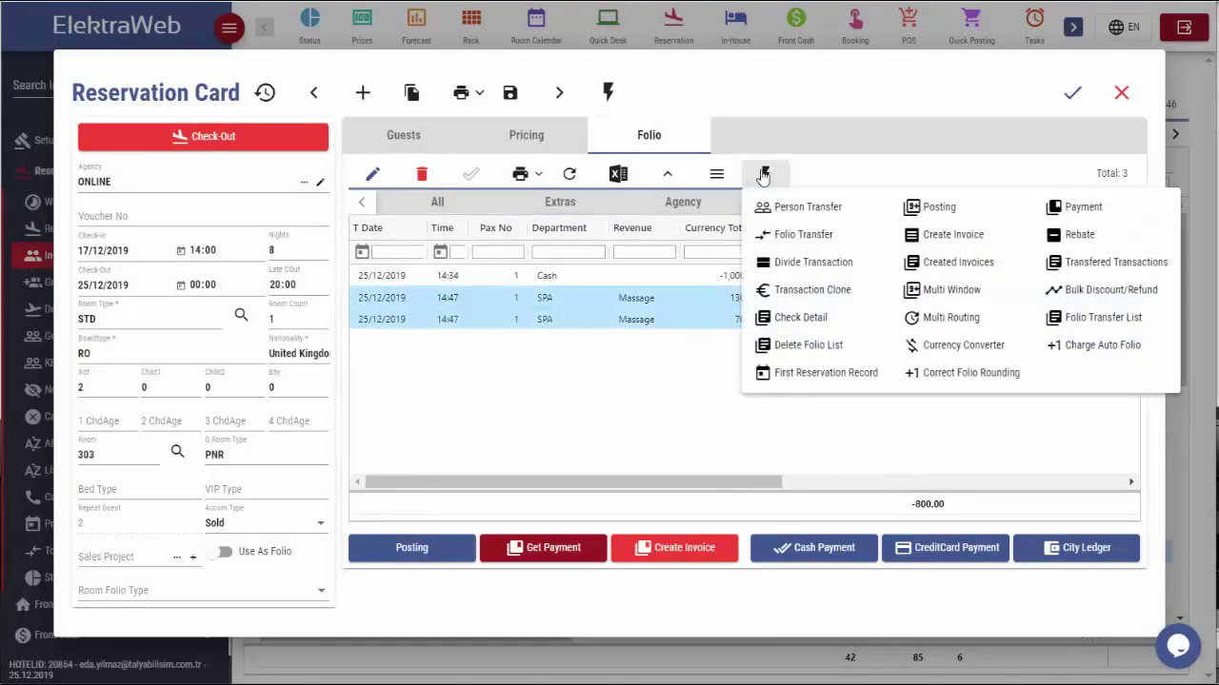
{"action": "left_click", "coordinate": [1096, 291]}
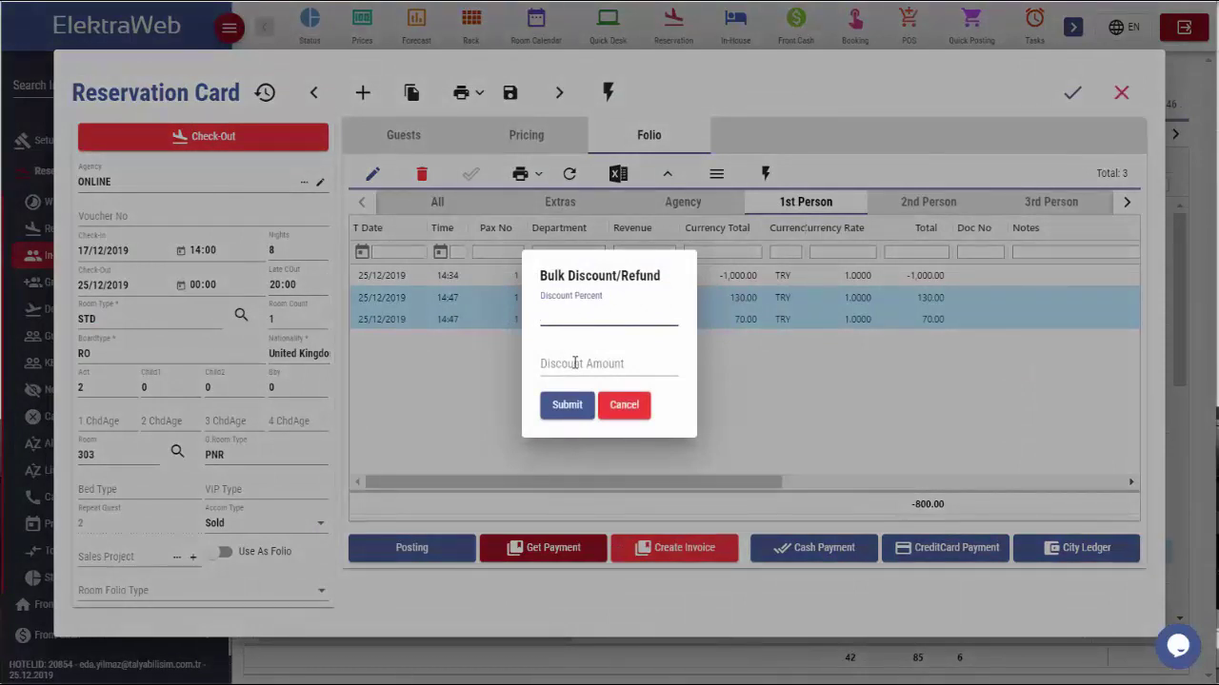
{"action": "left_click", "coordinate": [574, 311]}
{"action": "type", "text": "10"}
{"action": "left_click", "coordinate": [566, 405]}
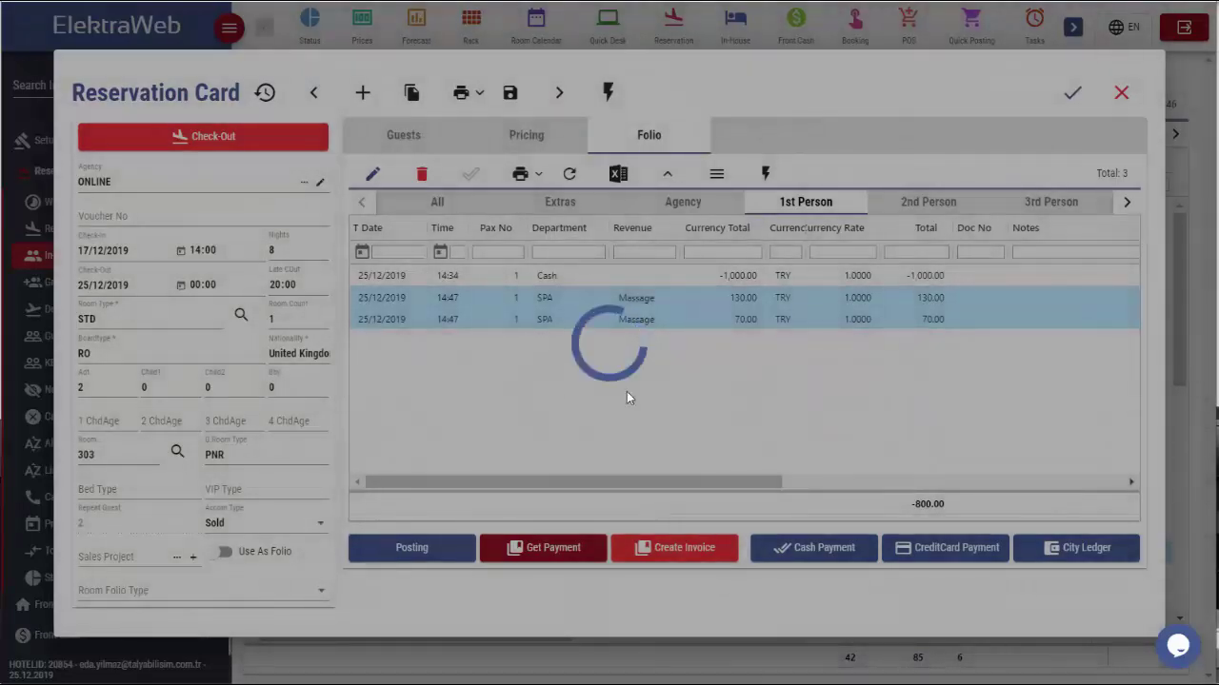
{"action": "left_click", "coordinate": [703, 370]}
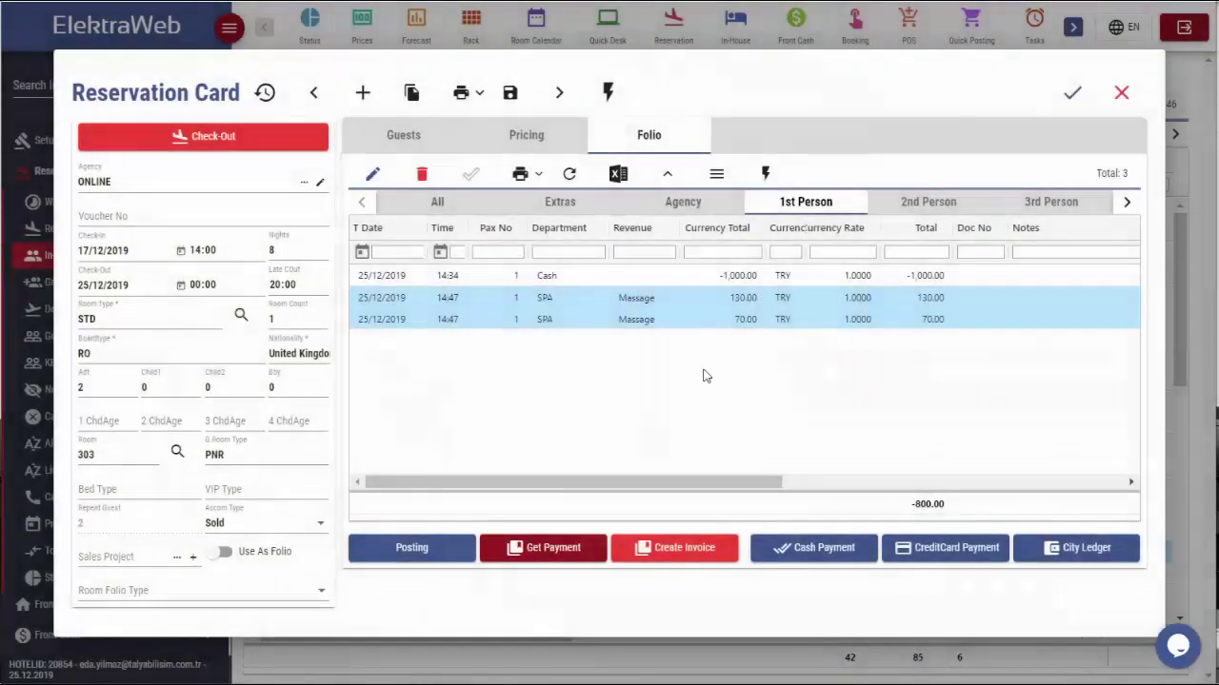
{"action": "left_click", "coordinate": [723, 277]}
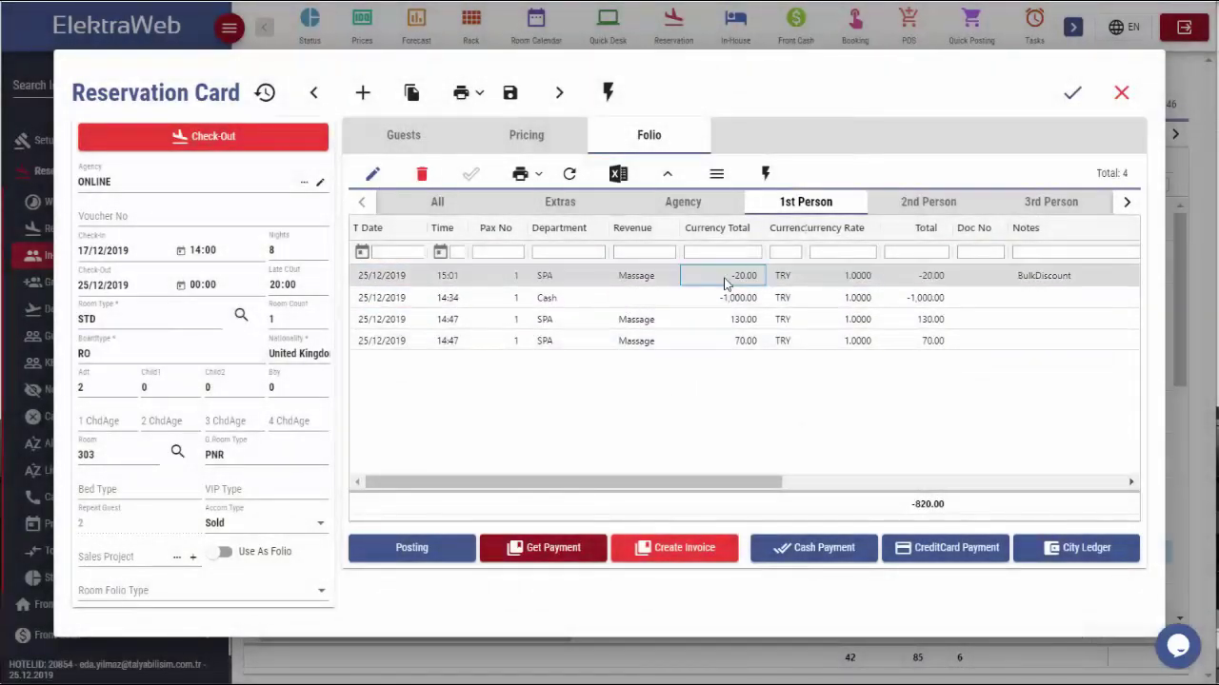
- View the Folio Transfer List of transactions from 1/12/2019 to 31/12/2019, and close it
{"action": "left_click", "coordinate": [764, 173]}
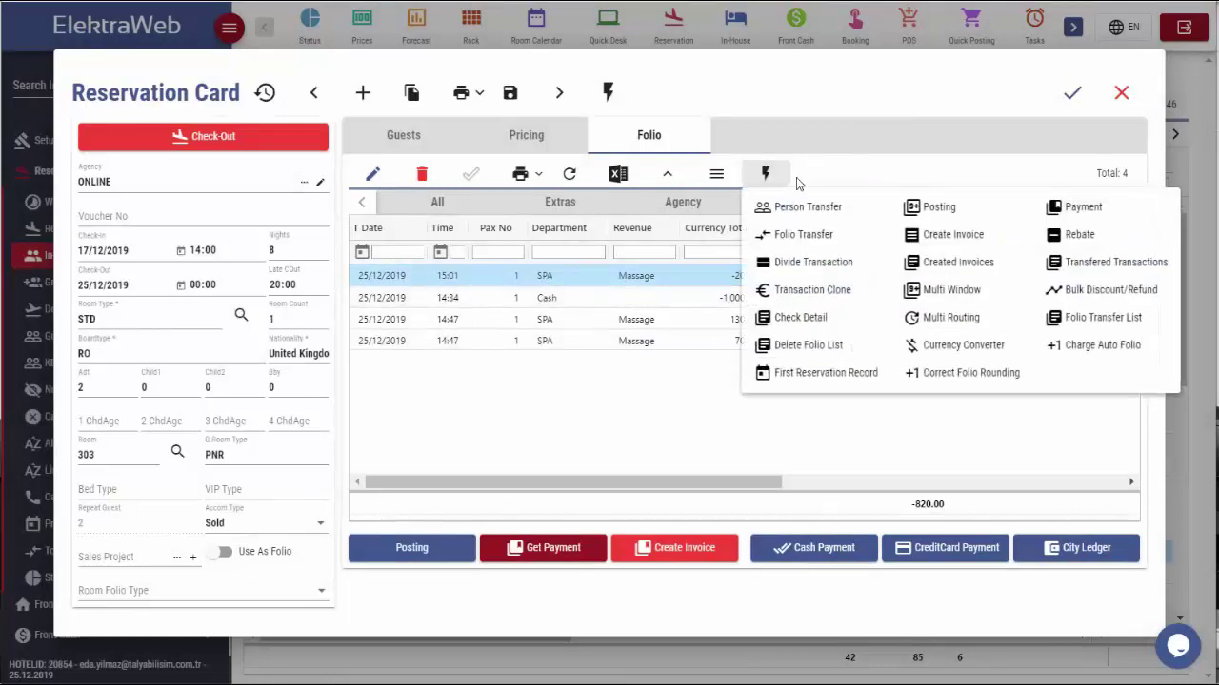
{"action": "left_click", "coordinate": [1112, 319]}
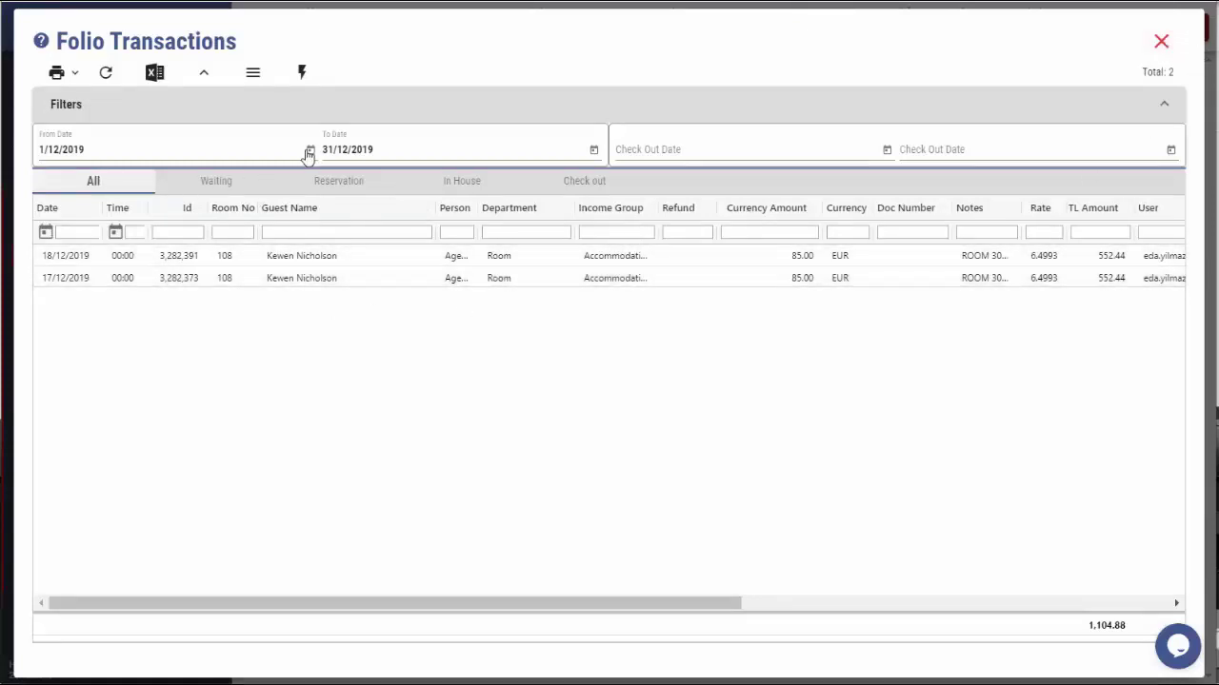
{"action": "left_click", "coordinate": [1162, 43]}
- Review the additional prices defined under the reservation's Auto Charges, and close the Additional Prices window
{"action": "left_click", "coordinate": [881, 343]}
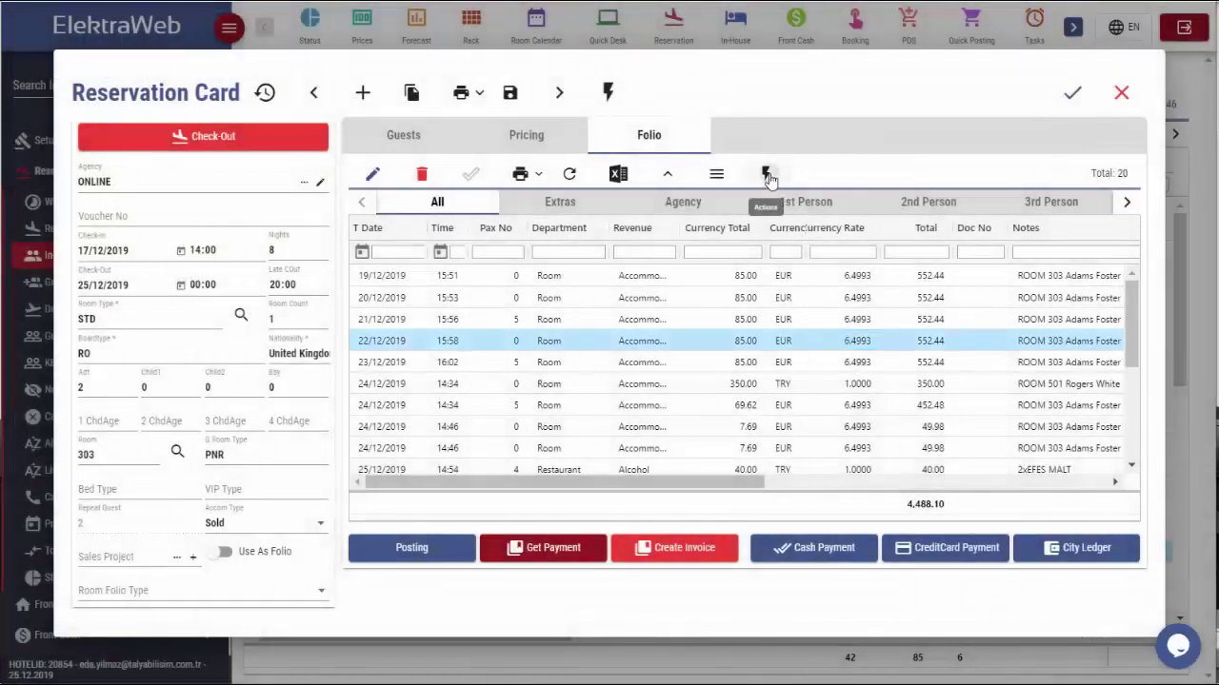
{"action": "left_click", "coordinate": [767, 176]}
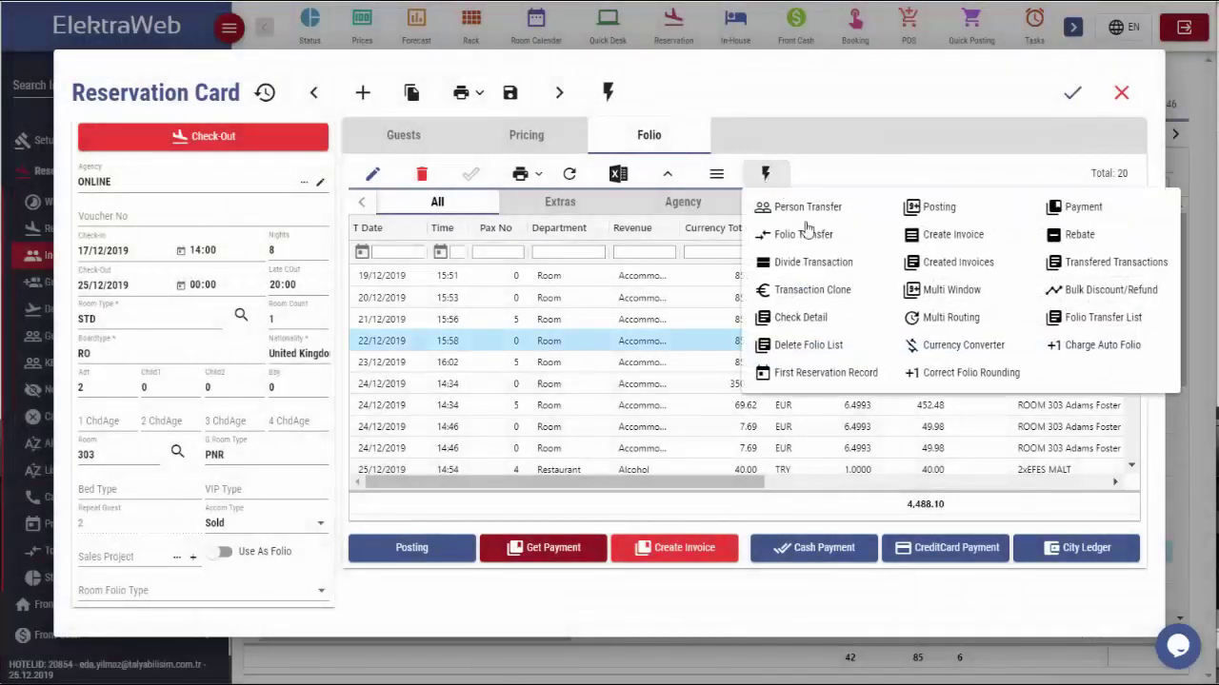
{"action": "left_click", "coordinate": [1089, 351]}
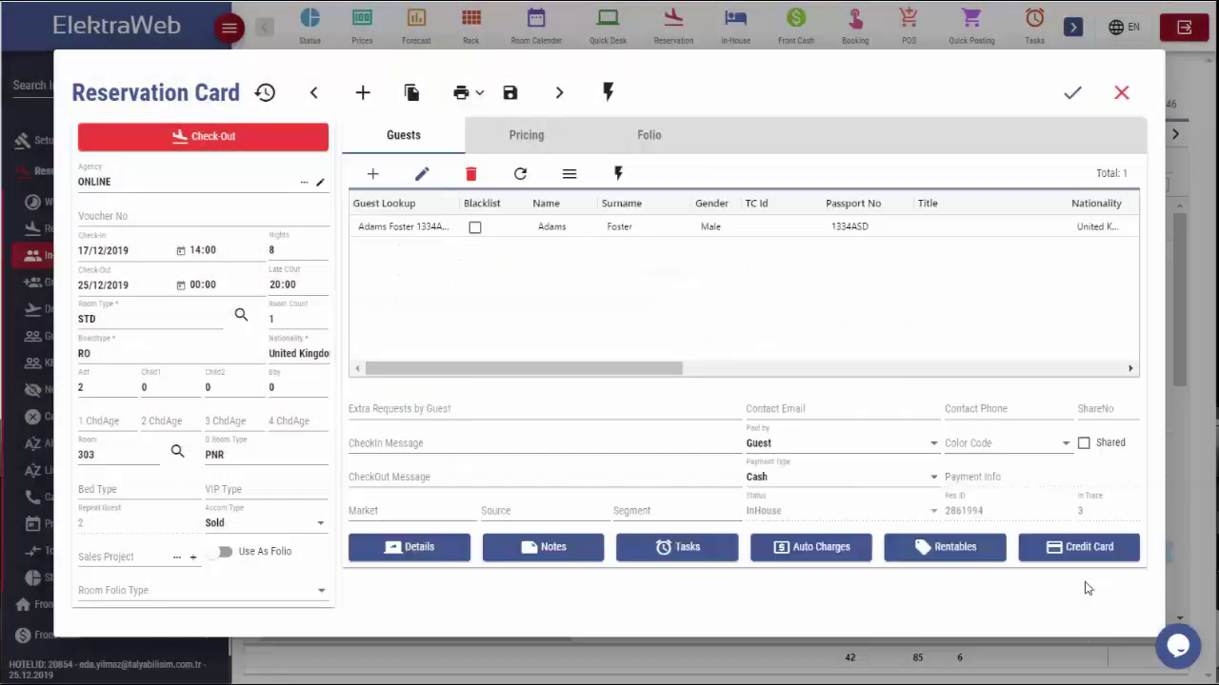
{"action": "left_click", "coordinate": [830, 550]}
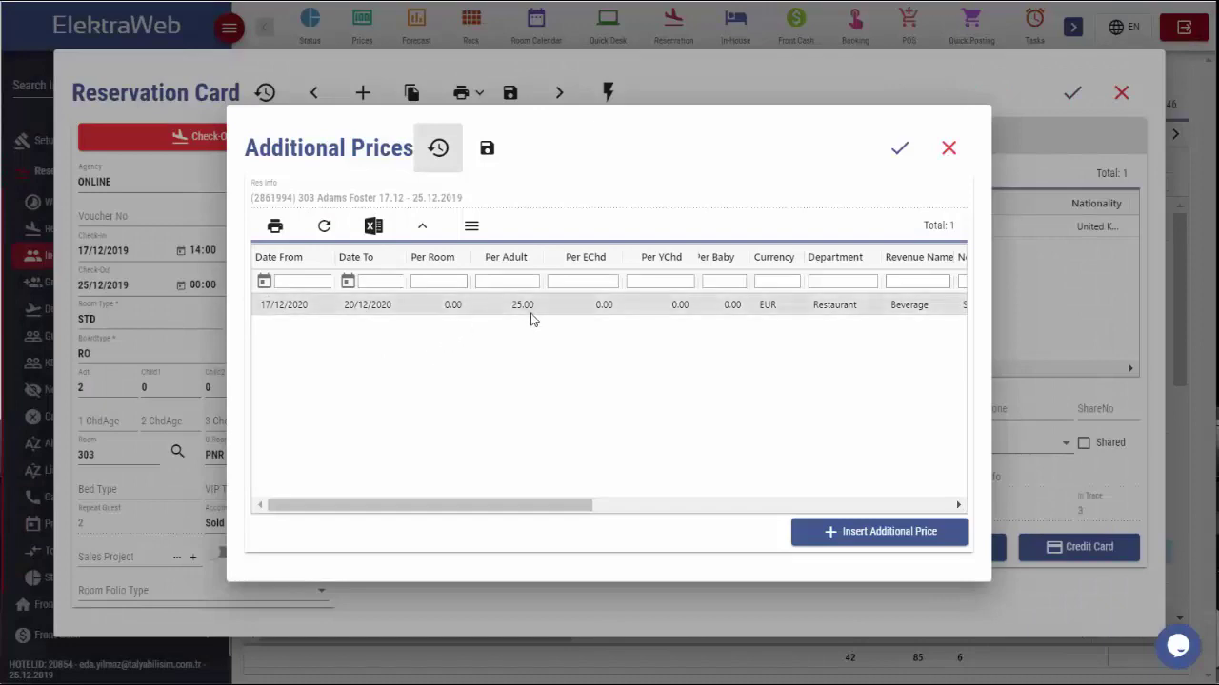
{"action": "left_click", "coordinate": [949, 148]}
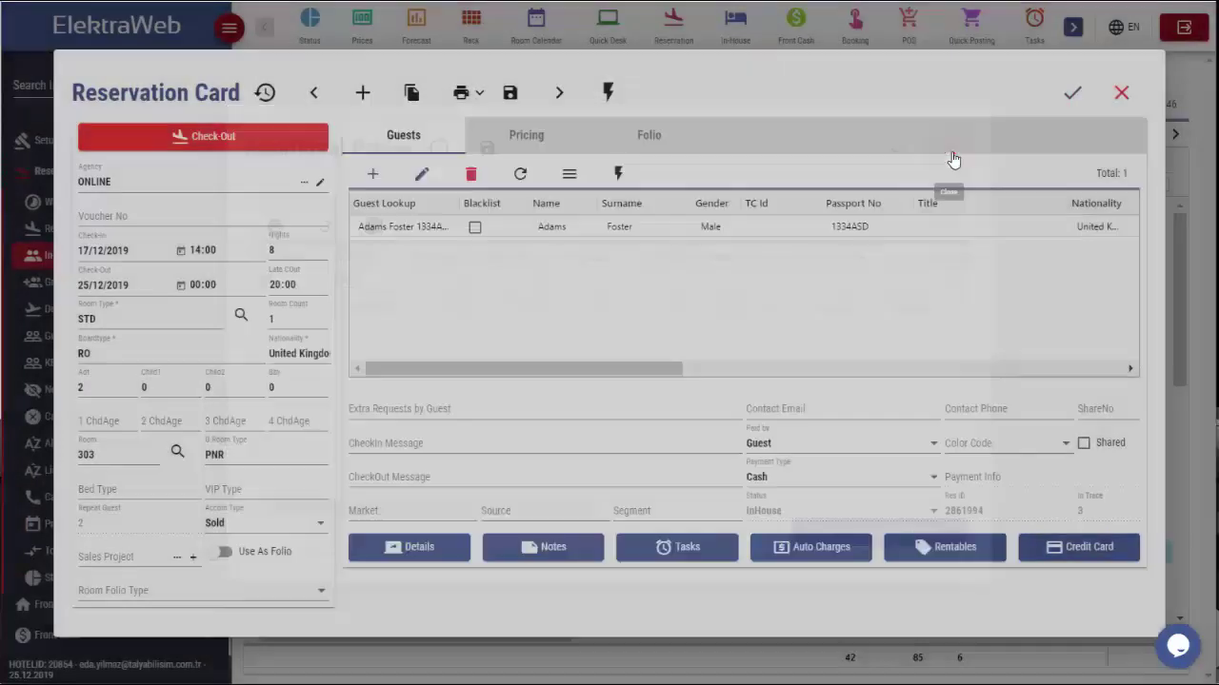
- Start a Charge Auto Folio operation from the reservation's folio and choose Special Dinner as the optional auto folio
{"action": "left_click", "coordinate": [644, 134]}
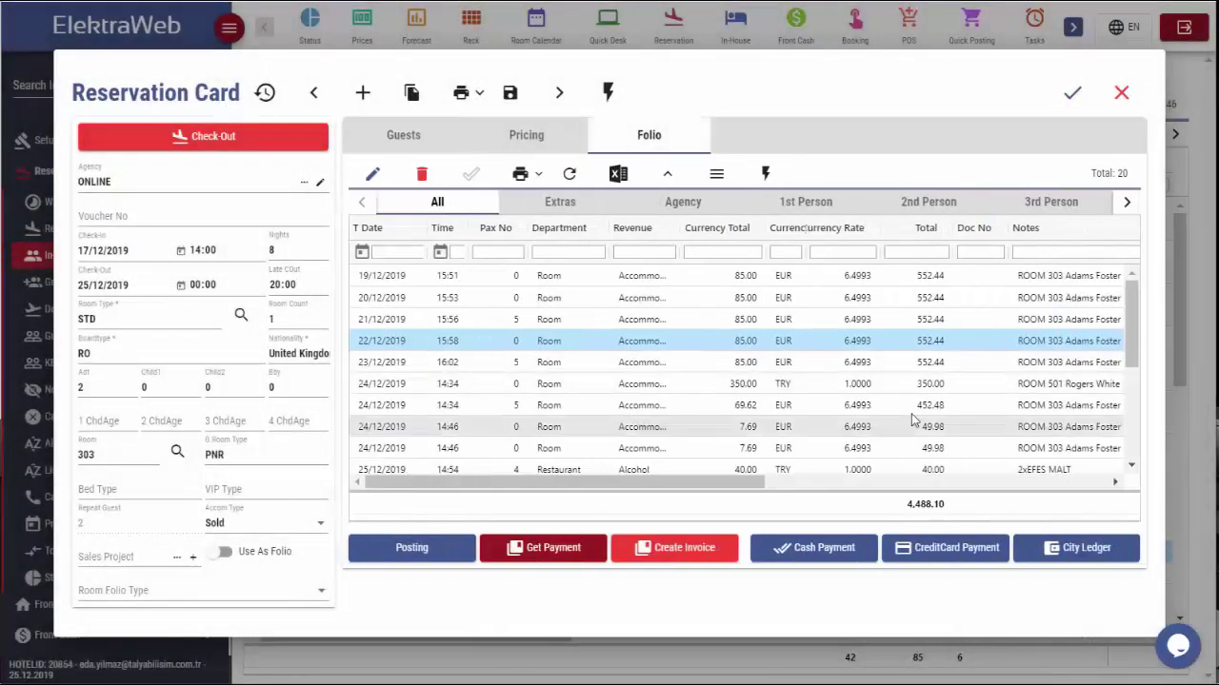
{"action": "left_click", "coordinate": [764, 173]}
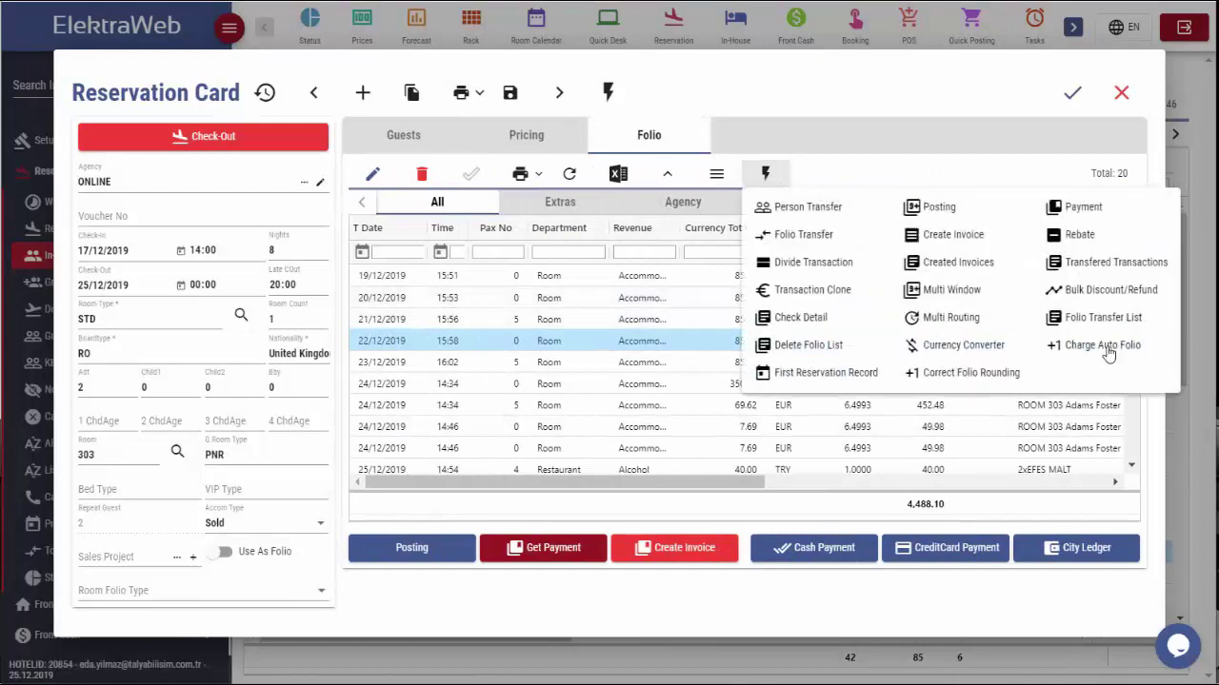
{"action": "left_click", "coordinate": [1105, 348]}
{"action": "left_click", "coordinate": [577, 326]}
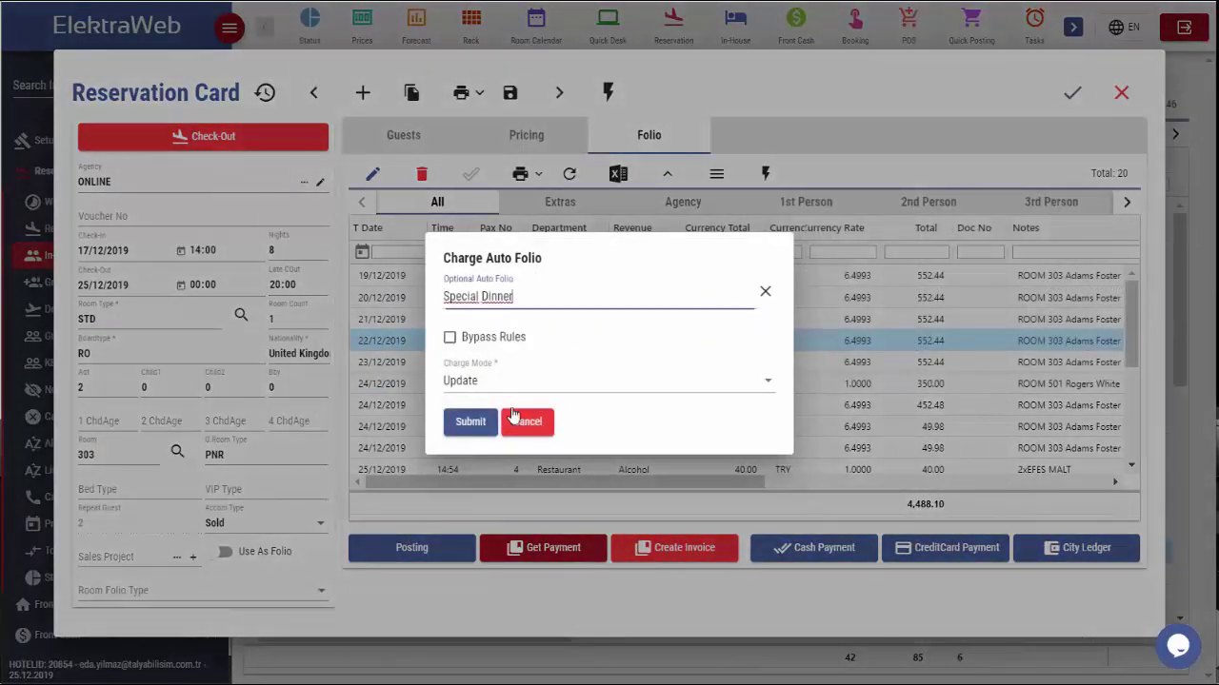